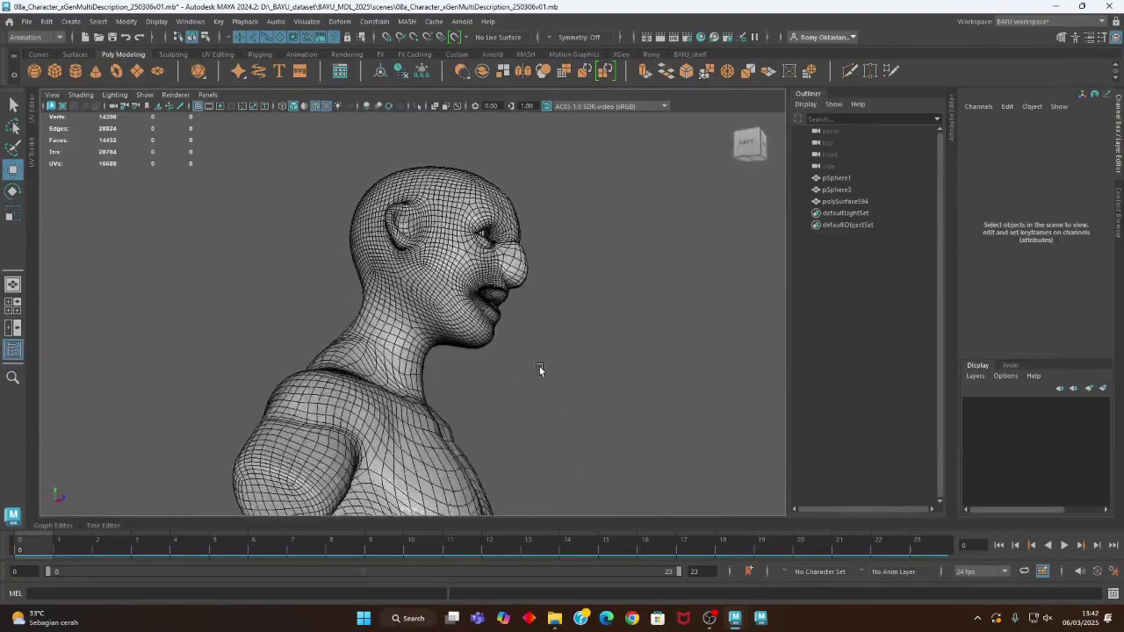
- In face mode on the head mesh, select the band of faces along the character's left eyebrow
alt+right_drag(314, 389, 539, 417)
alt+drag(539, 416, 492, 457)
scroll(543, 416, down, 2)
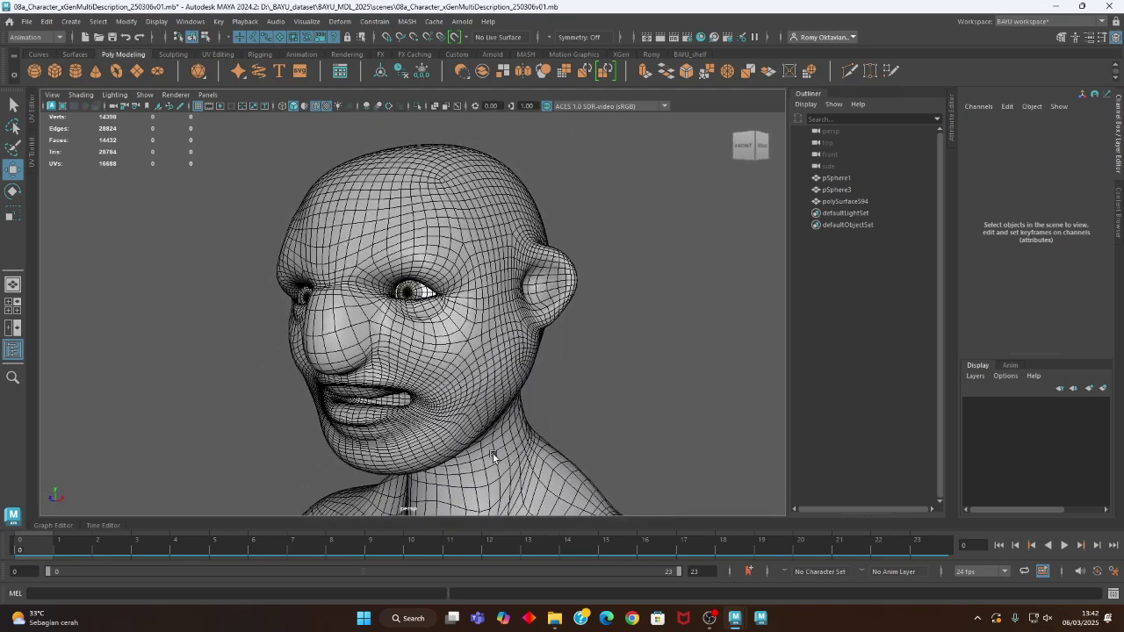
alt+drag(410, 380, 437, 389)
scroll(502, 322, up, 5)
click(325, 251)
alt+drag(364, 329, 358, 253)
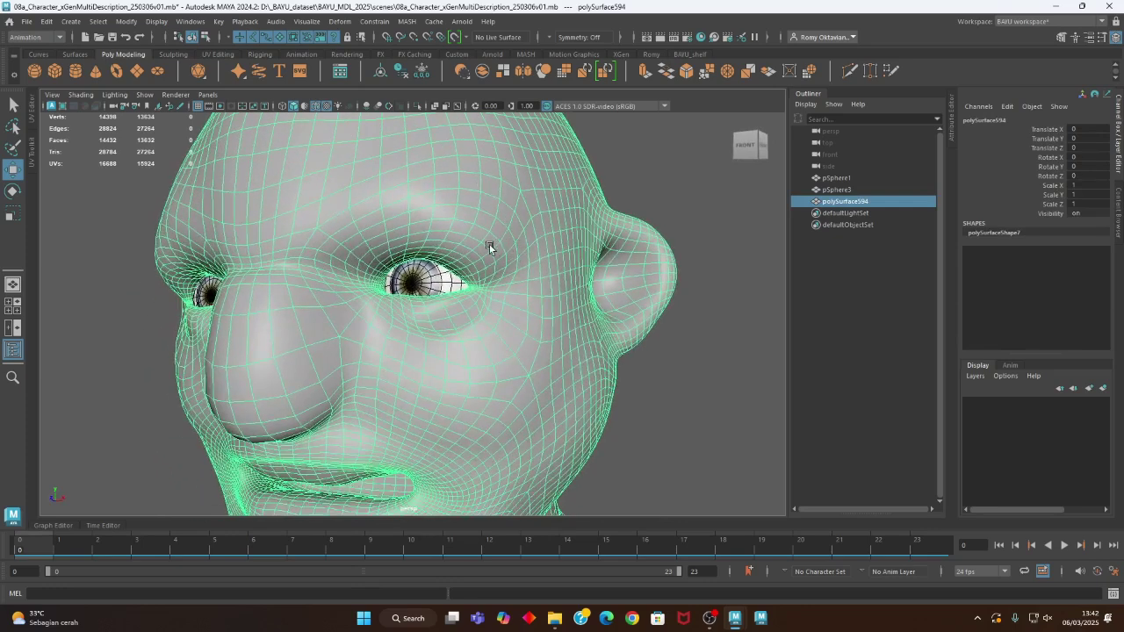
alt+drag(425, 210, 419, 281)
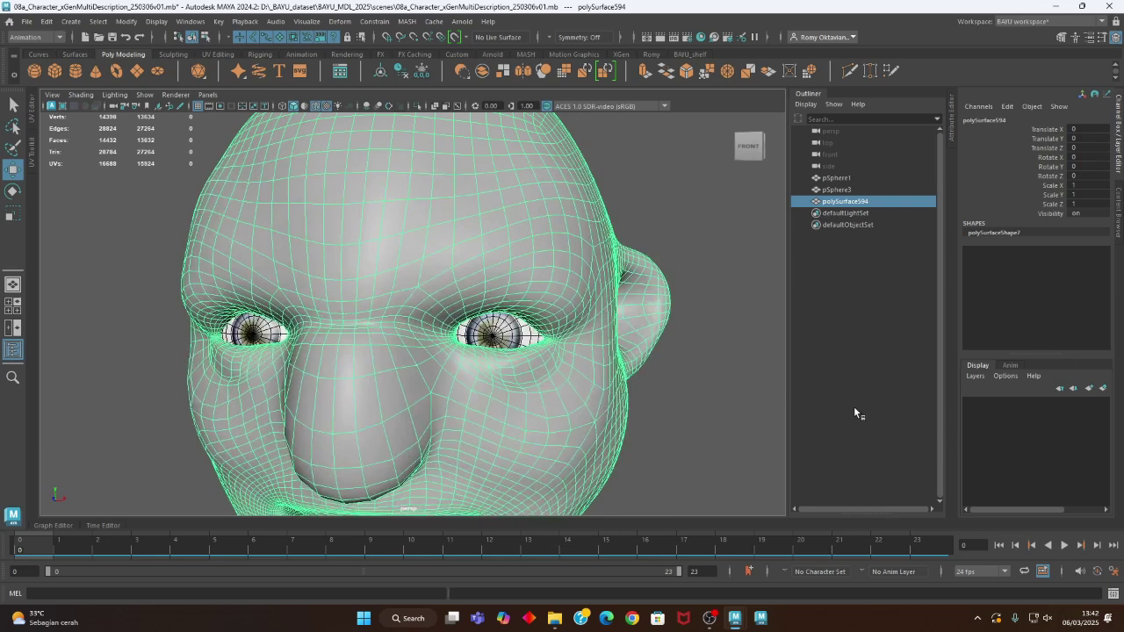
alt+drag(569, 376, 399, 264)
right_drag(400, 263, 398, 295)
click(388, 270)
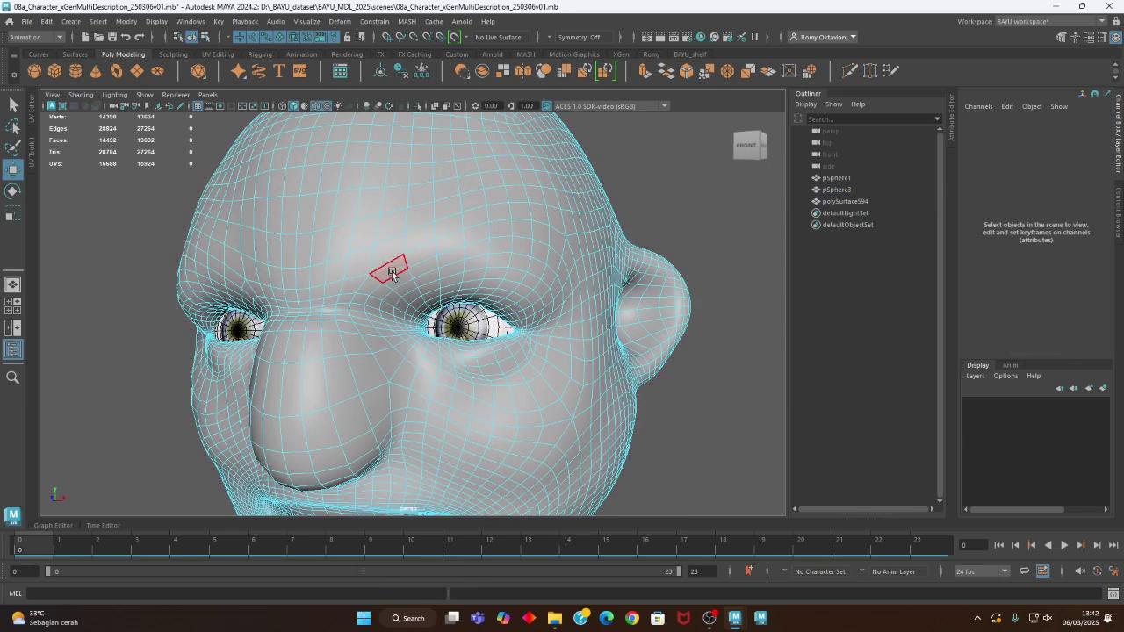
key(q)
mouse_move(389, 269)
mouse_down()
mouse_move(414, 243)
mouse_move(500, 232)
mouse_move(514, 215)
mouse_move(516, 232)
mouse_move(556, 230)
mouse_move(679, 418)
mouse_move(636, 397)
mouse_up()
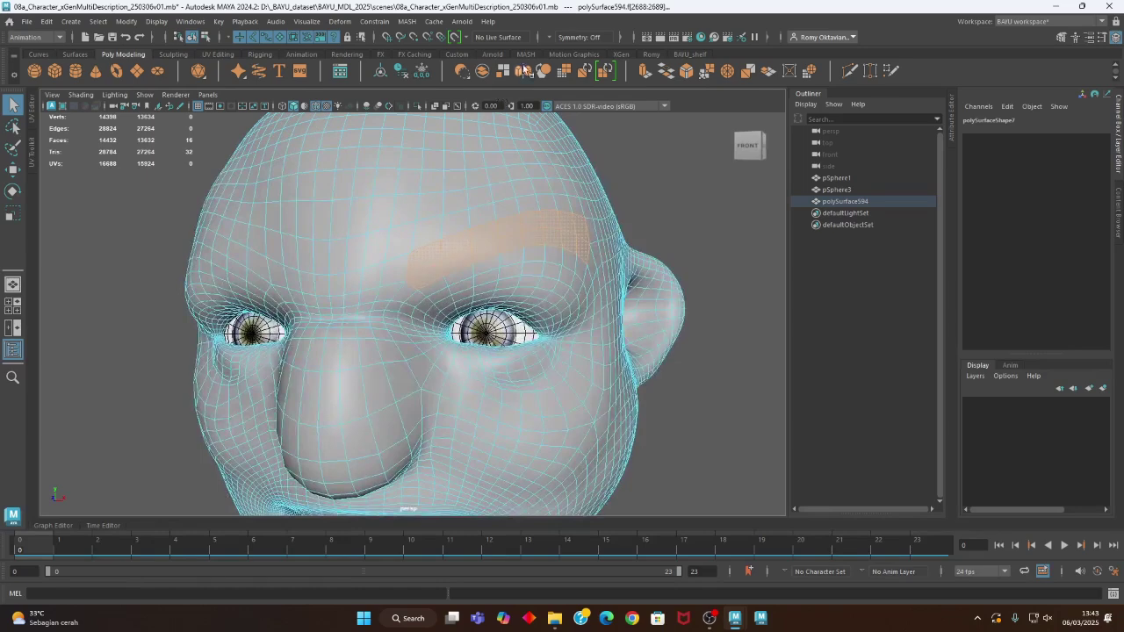
- Set symmetry to Object X and select the eyebrow faces on both sides of the face
click(579, 37)
click(575, 52)
alt+drag(552, 145, 325, 344)
- With the Modeling menu set, duplicate the selected eyebrow faces as separate meshes and return to object mode
click(46, 39)
click(45, 51)
click(253, 21)
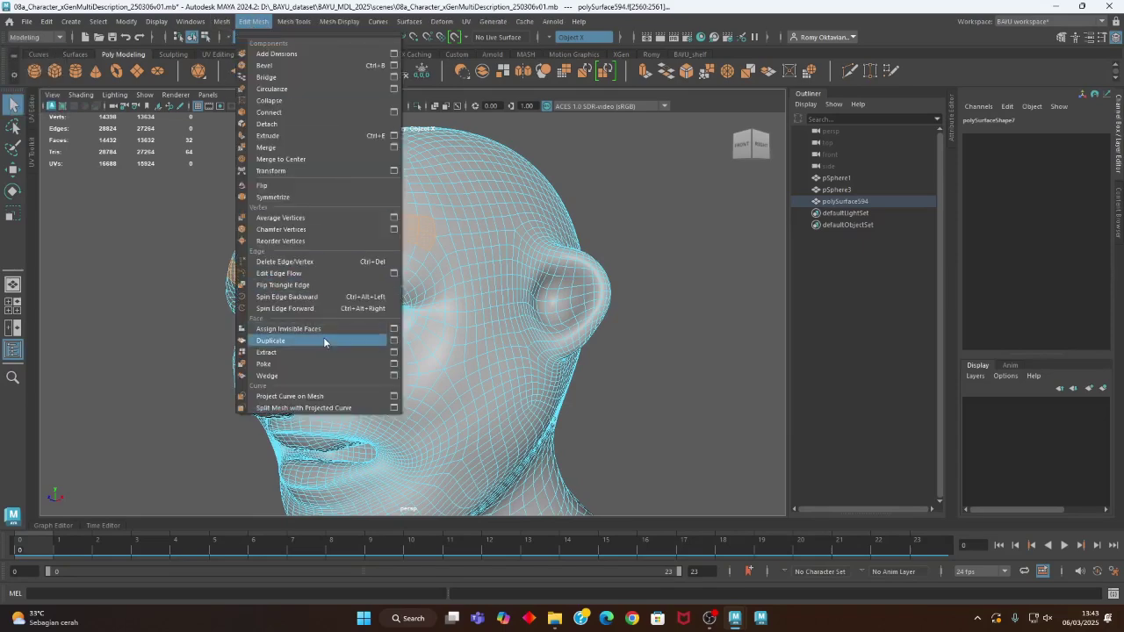
click(323, 339)
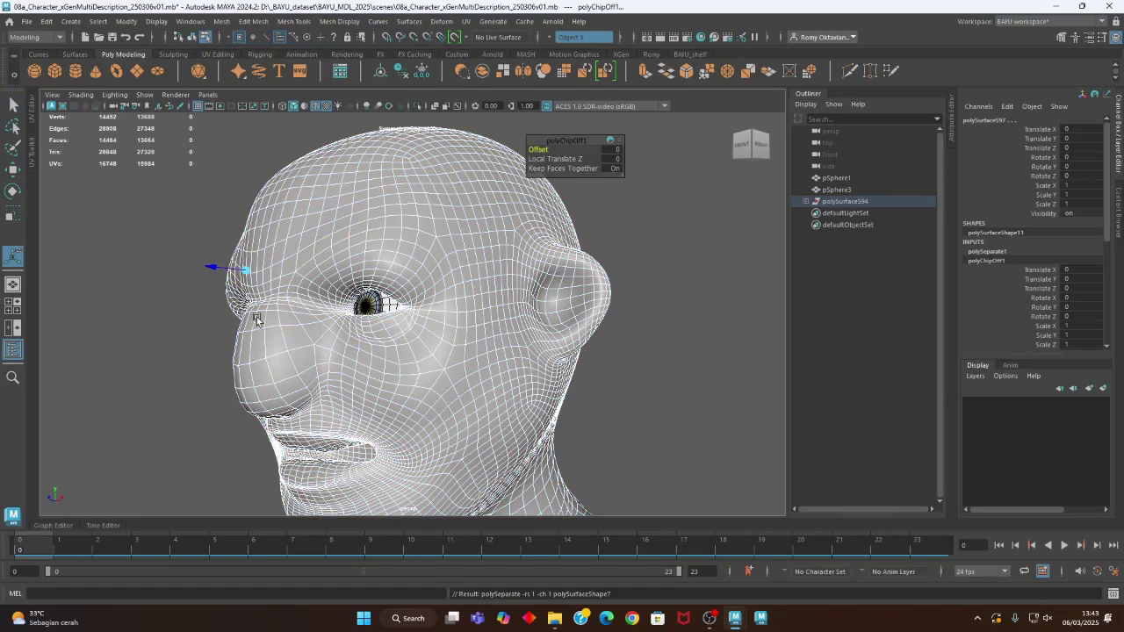
click(213, 325)
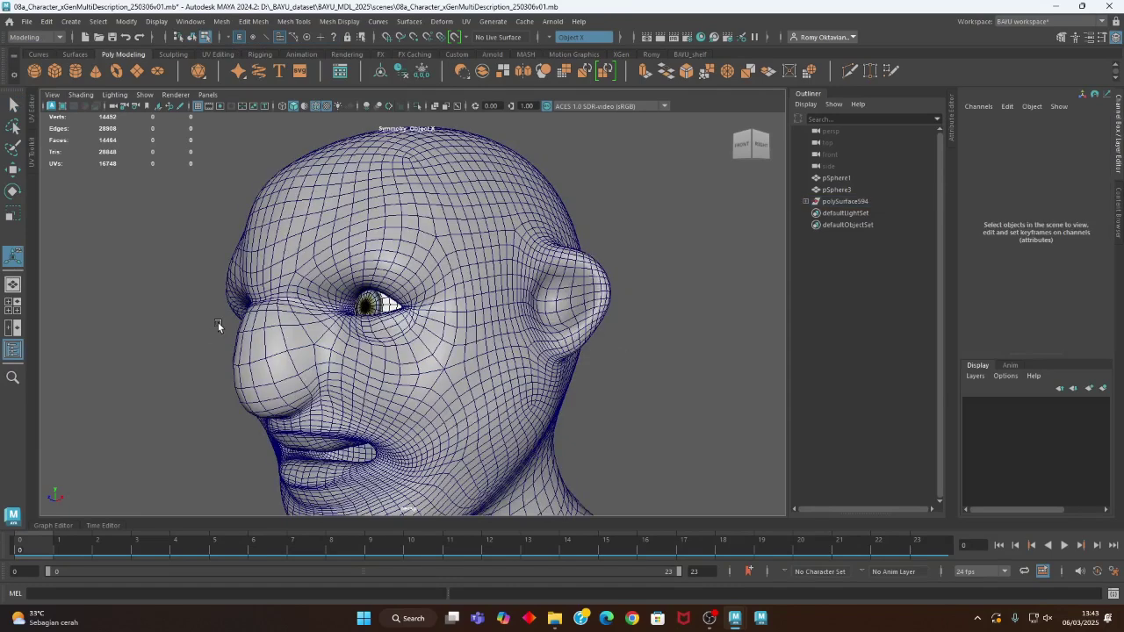
key(ctrl+z)
alt+drag(239, 283, 403, 356)
right_drag(732, 209, 755, 193)
alt+drag(729, 263, 559, 327)
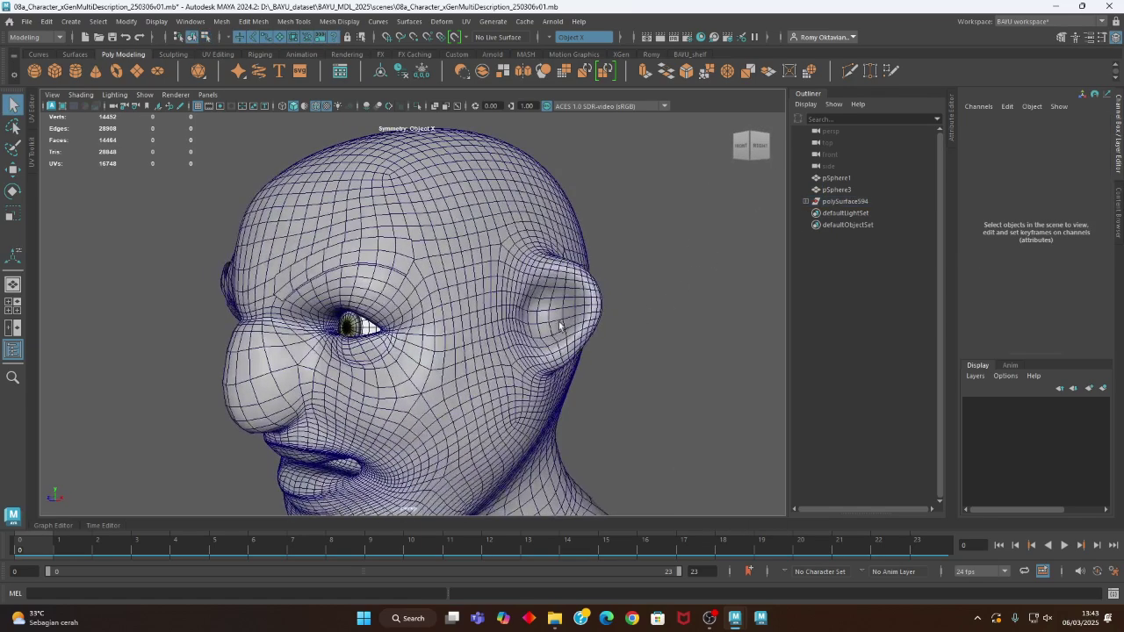
- In face mode on the head mesh, select the first moustache faces midway between the nose and the upper lip
alt+drag(409, 390, 364, 394)
scroll(364, 394, up, 5)
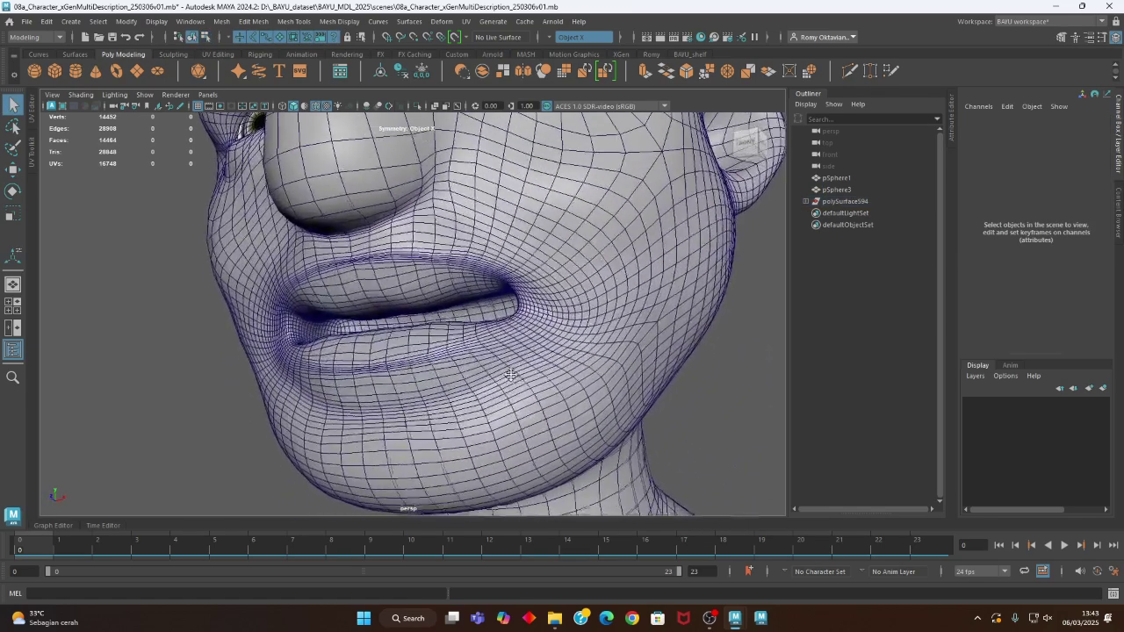
alt+drag(377, 333, 358, 308)
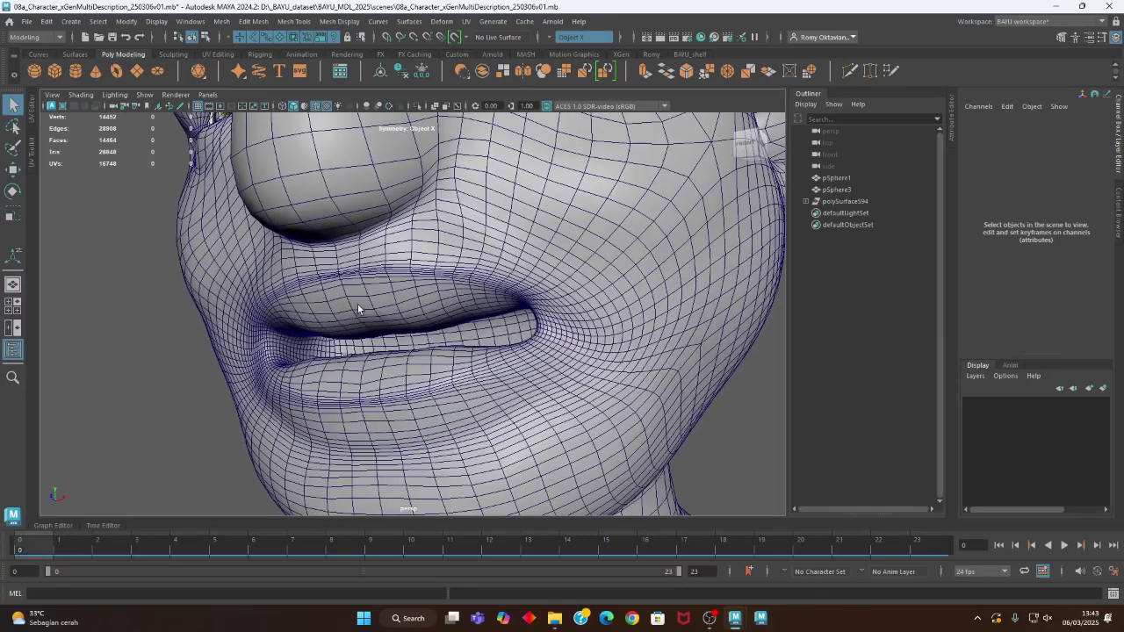
click(365, 267)
alt+drag(364, 267, 461, 278)
right_drag(462, 266, 455, 300)
click(468, 256)
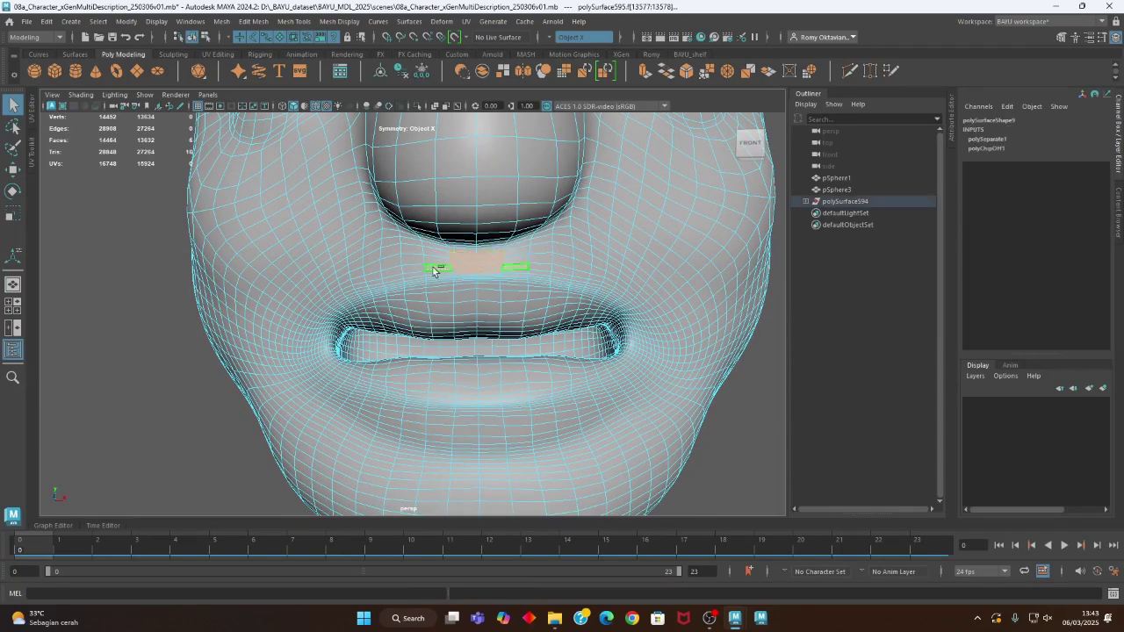
mouse_move(378, 347)
alt+mouse_down()
mouse_move(386, 350)
mouse_move(376, 351)
alt+mouse_up()
scroll(376, 351, up, 3)
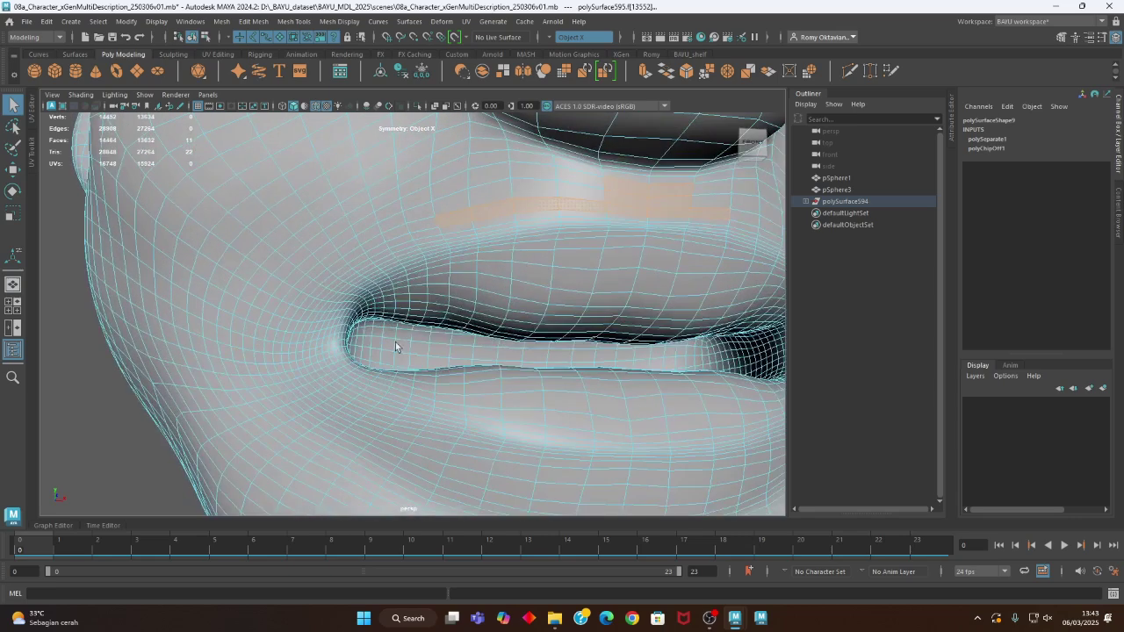
- Add the faces above the upper lip between the character's right mouth corner and the centre to the moustache selection
shift+click(361, 254)
shift+click(295, 279)
shift+click(325, 255)
shift+click(363, 228)
shift+click(389, 221)
shift+click(411, 204)
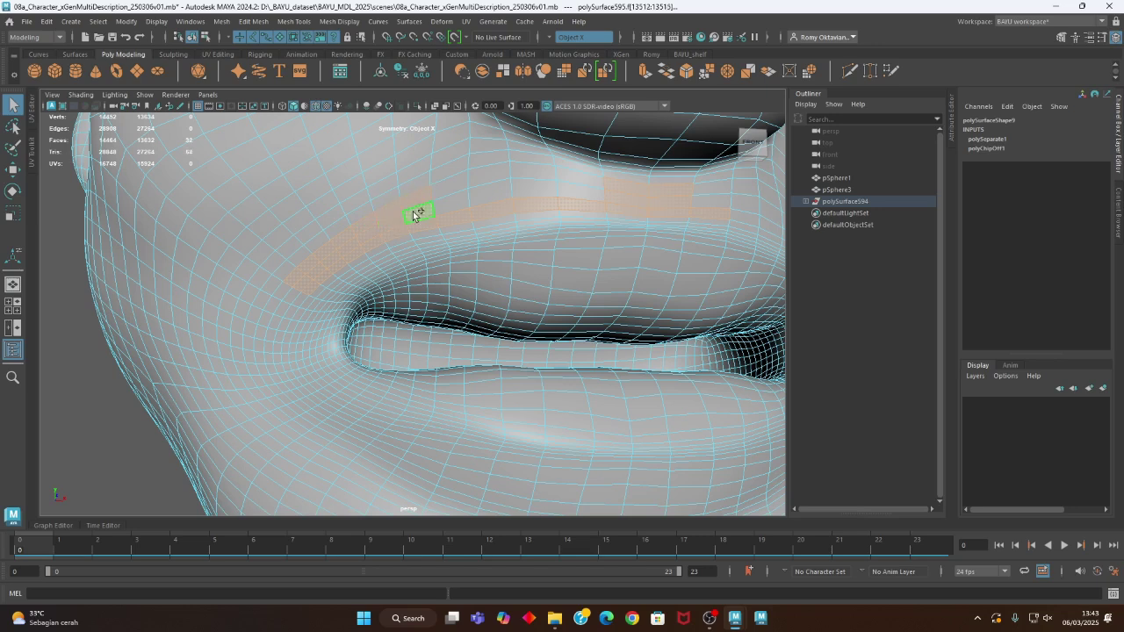
shift+click(488, 186)
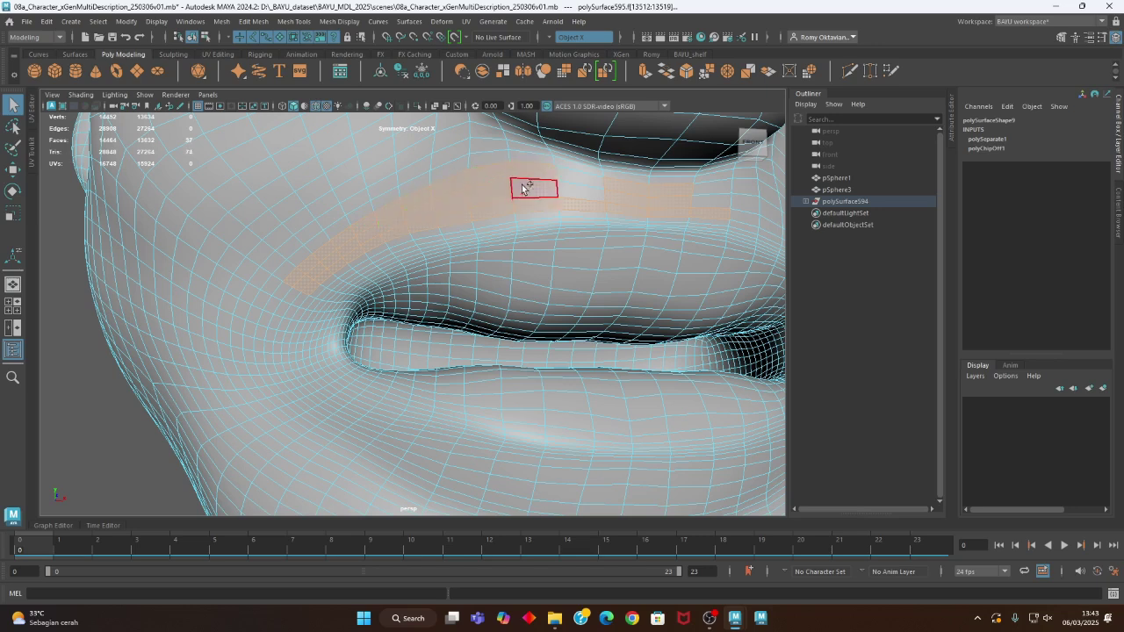
shift+click(579, 188)
- Extend the lower row of the moustache selection along the upper lip toward the character's left mouth corner
scroll(556, 319, down, 5)
alt+drag(533, 340, 479, 291)
scroll(468, 294, up, 2)
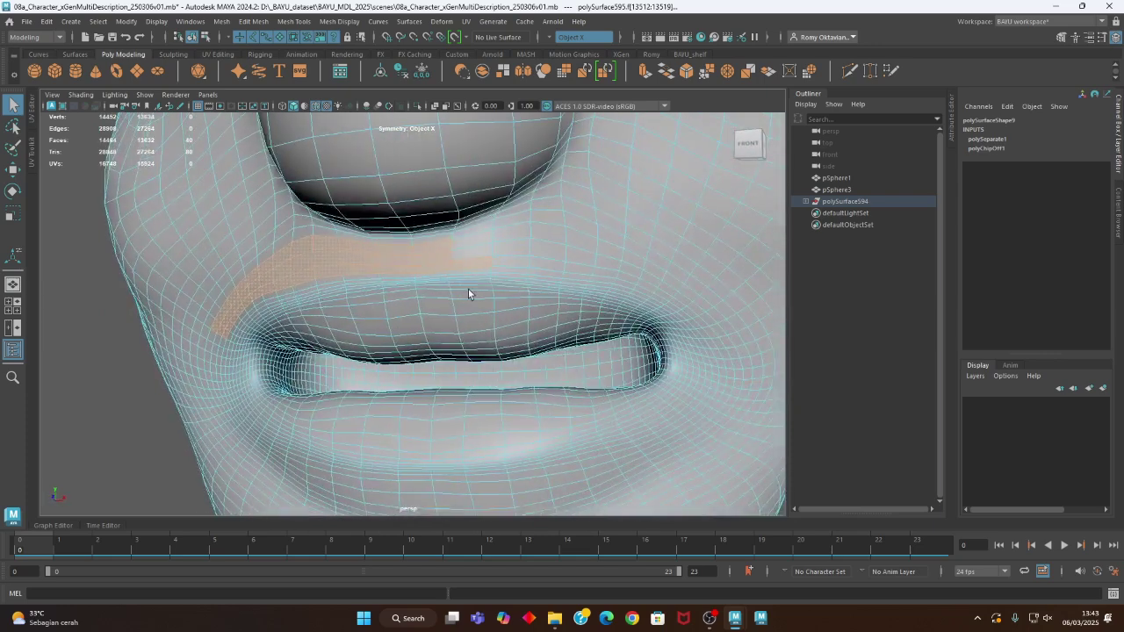
shift+click(527, 262)
shift+click(557, 263)
shift+click(583, 266)
shift+click(604, 274)
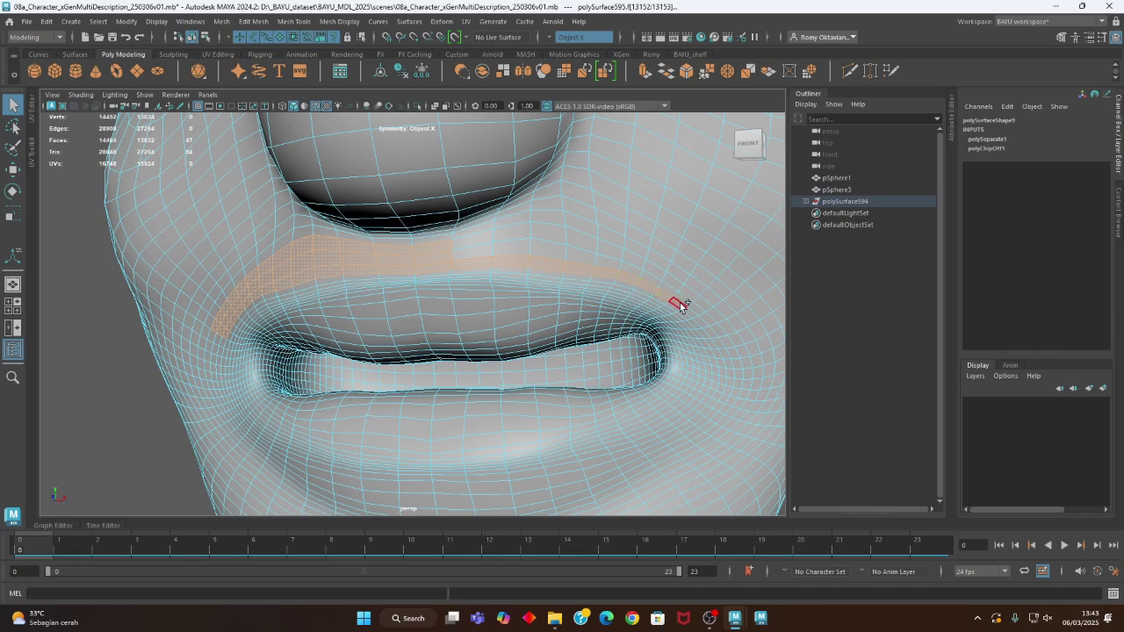
alt+drag(605, 409, 617, 270)
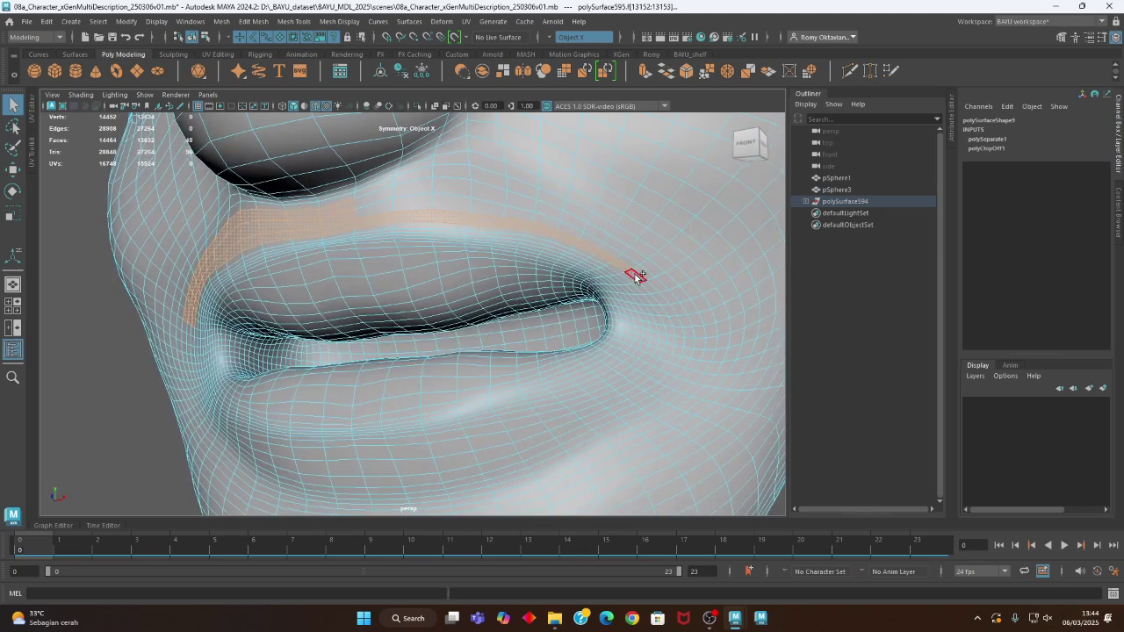
alt+drag(636, 276, 654, 332)
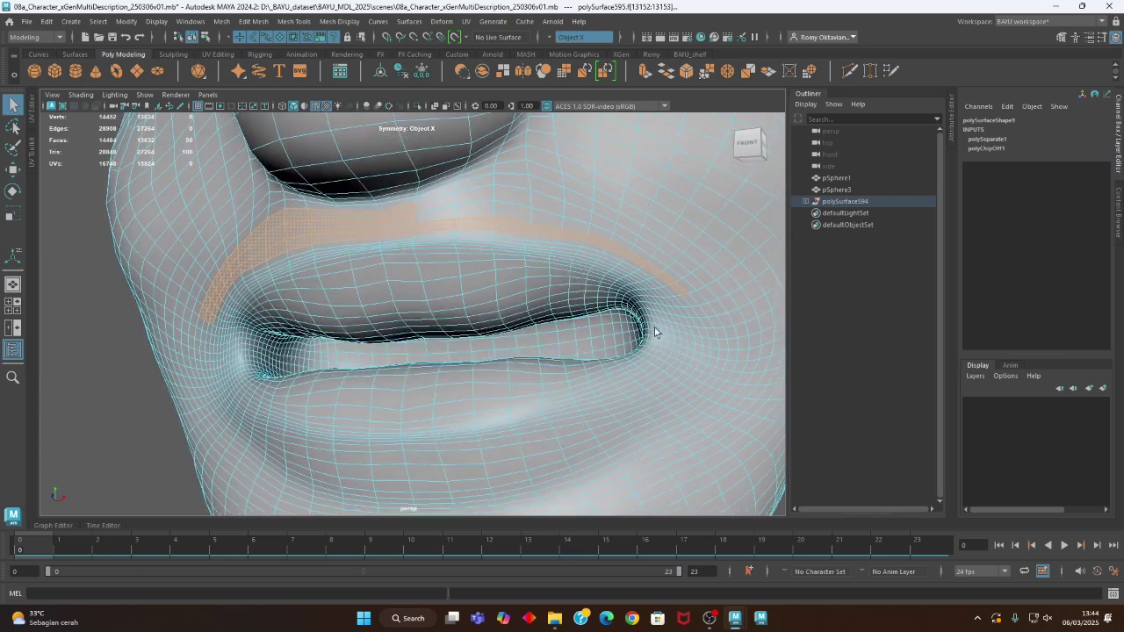
- Widen the moustache selection with faces from the character's left mouth corner back to the centre, filling the gap under the nose
shift+click(684, 283)
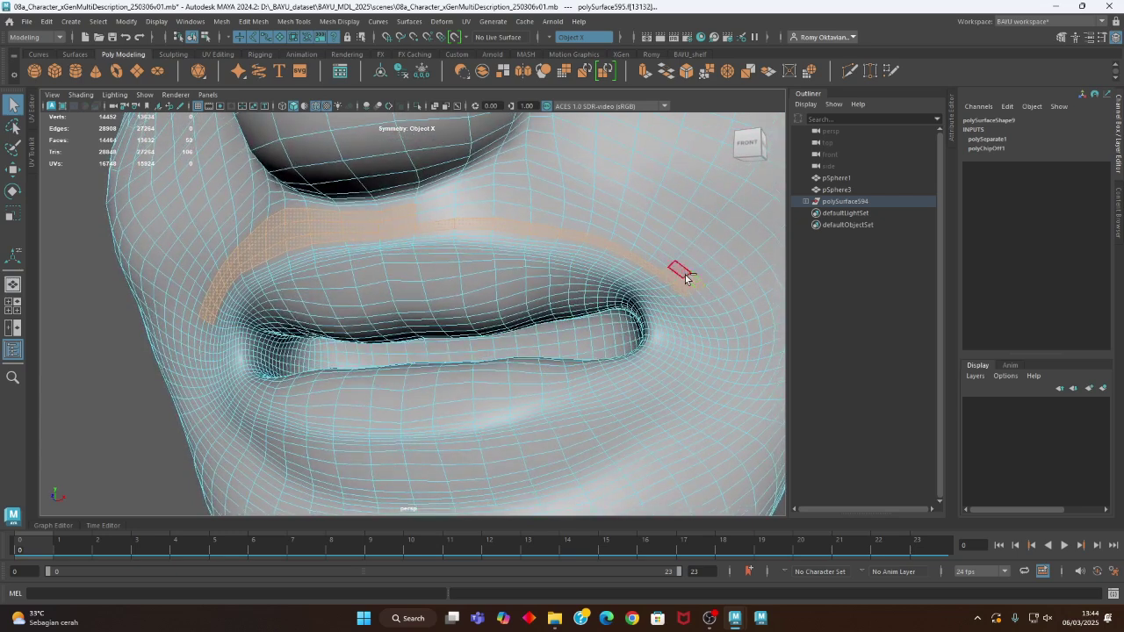
shift+click(643, 250)
shift+click(571, 220)
shift+click(511, 202)
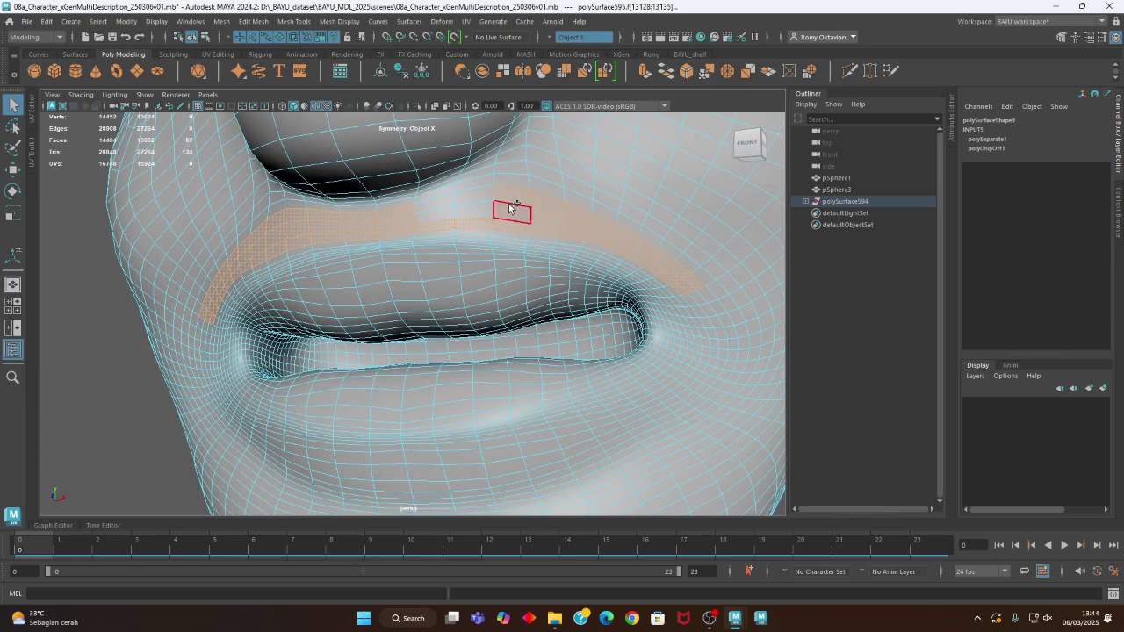
shift+click(431, 211)
- Duplicate the selected moustache faces as a separate mesh and return to object mode
alt+drag(539, 258, 531, 275)
scroll(531, 275, down, 5)
alt+drag(446, 289, 425, 312)
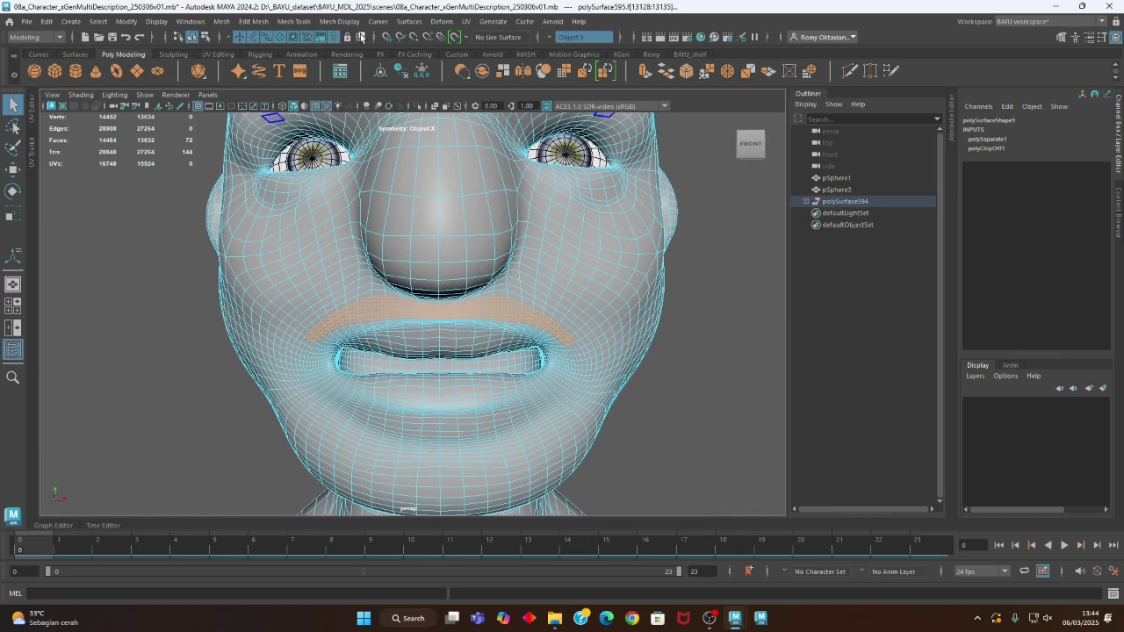
click(254, 21)
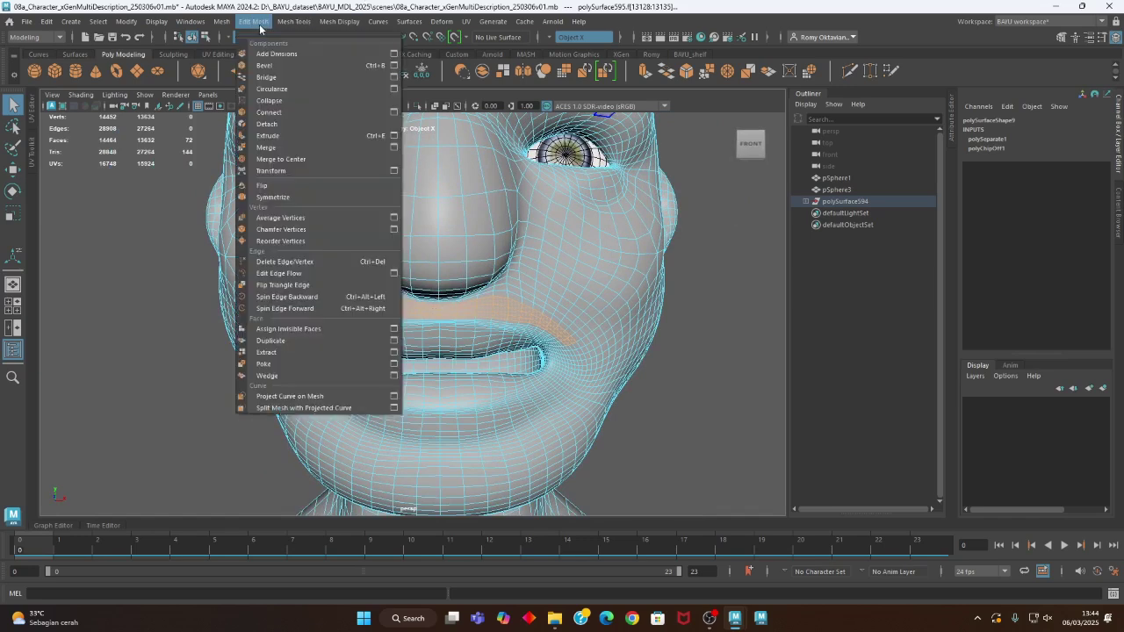
click(289, 354)
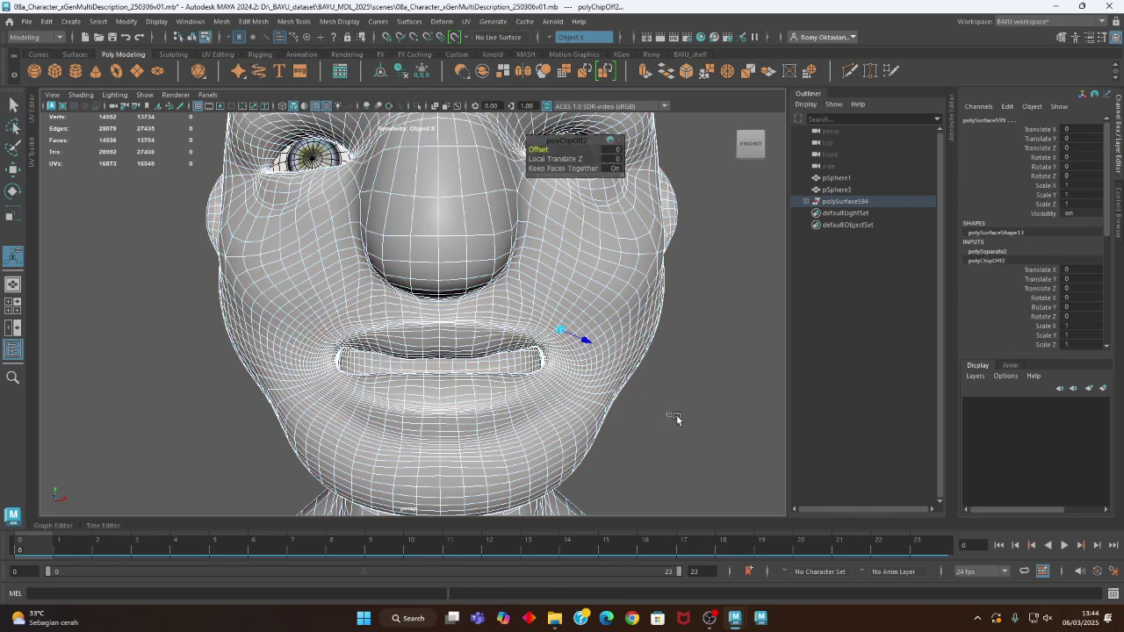
click(691, 419)
key(ctrl+z)
alt+drag(647, 396, 680, 432)
drag(634, 362, 636, 364)
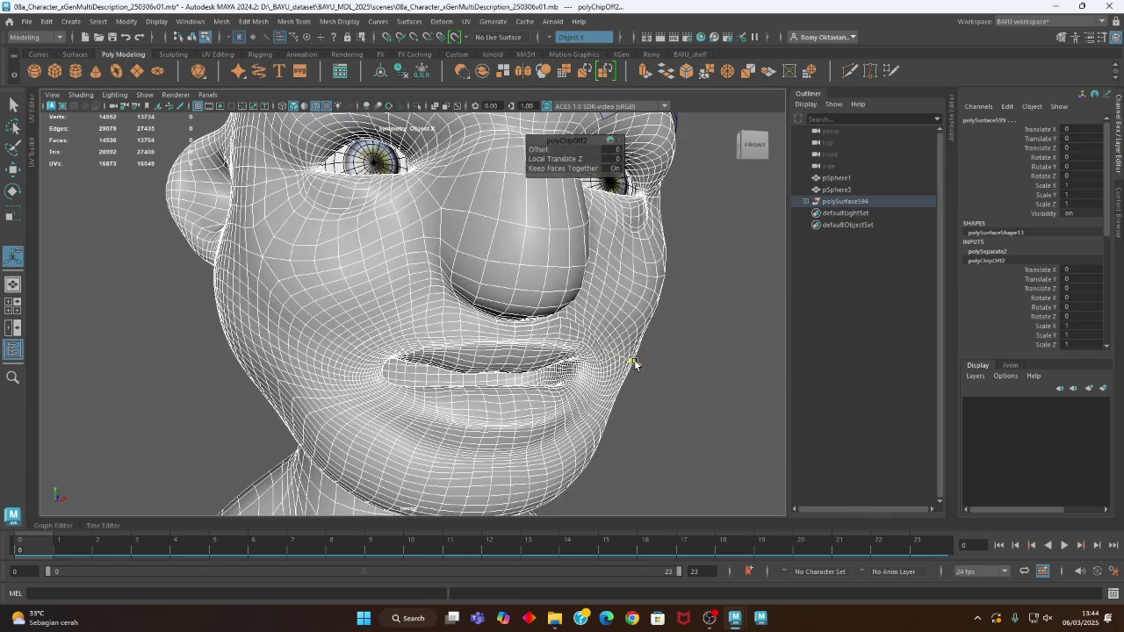
right_drag(746, 236, 771, 226)
click(725, 341)
- Select all the character's meshes and set their wireframe color to black
alt+drag(725, 343, 634, 358)
alt+right_drag(701, 294, 409, 271)
drag(205, 169, 407, 446)
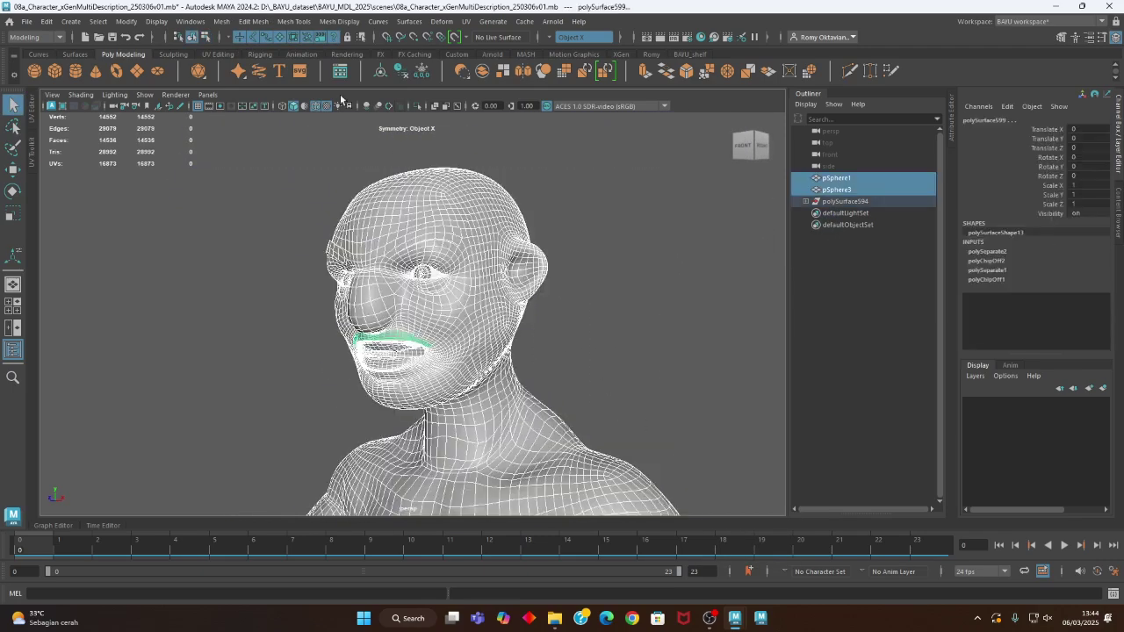
click(156, 21)
click(190, 135)
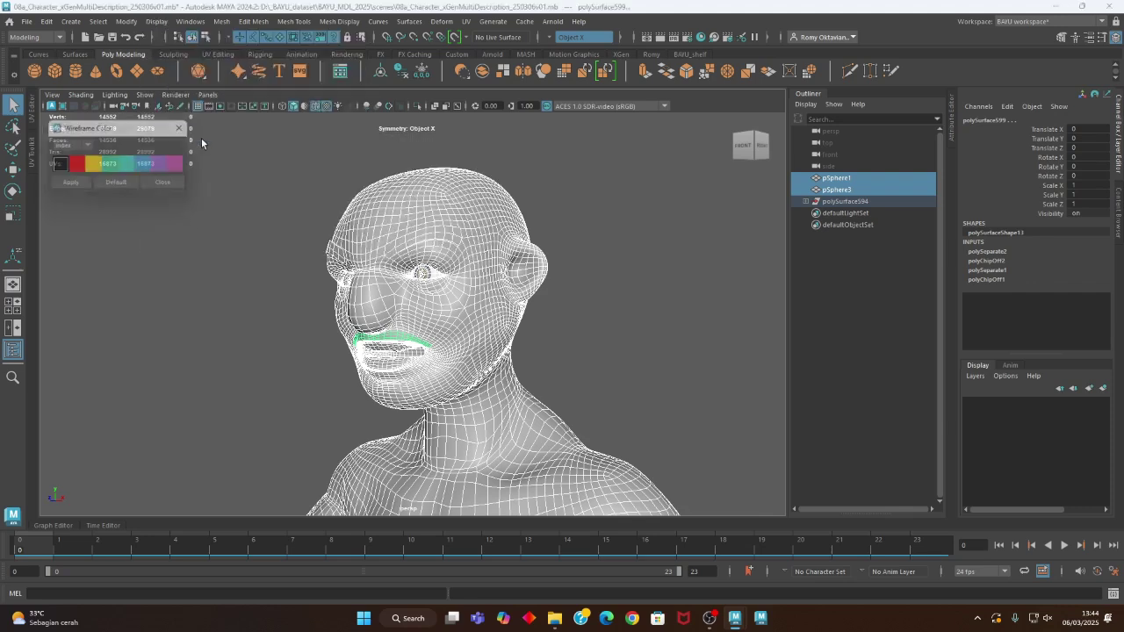
click(217, 232)
- In face mode on the head mesh, paint-select the faces covering the crown and back of the head
alt+drag(216, 232, 405, 383)
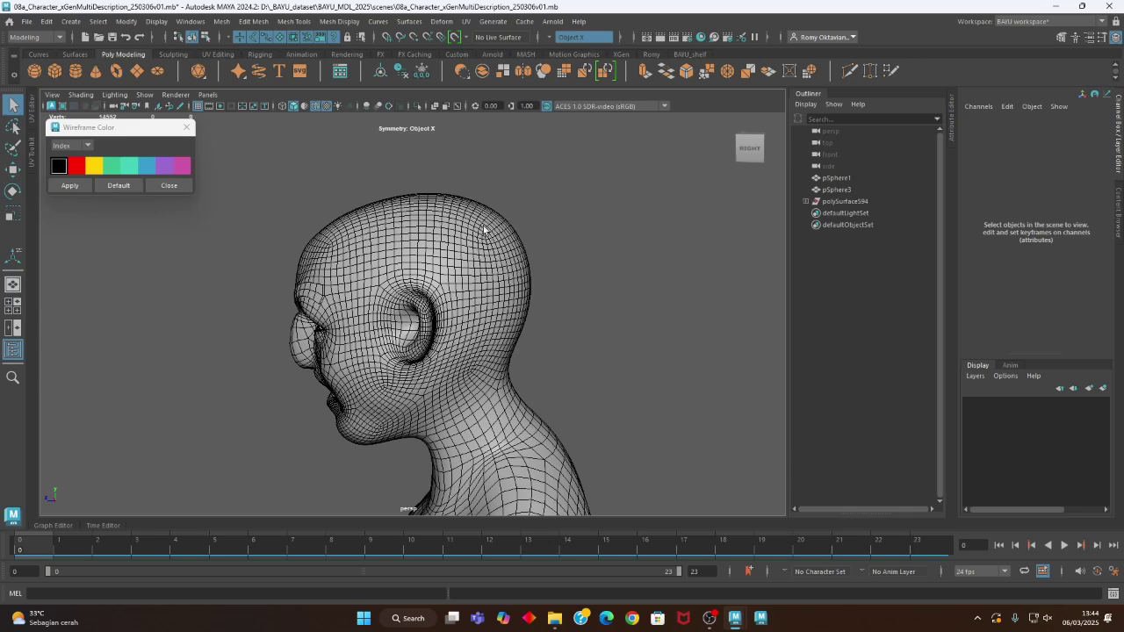
click(455, 249)
alt+drag(456, 250, 491, 209)
right_click(604, 223)
click(604, 223)
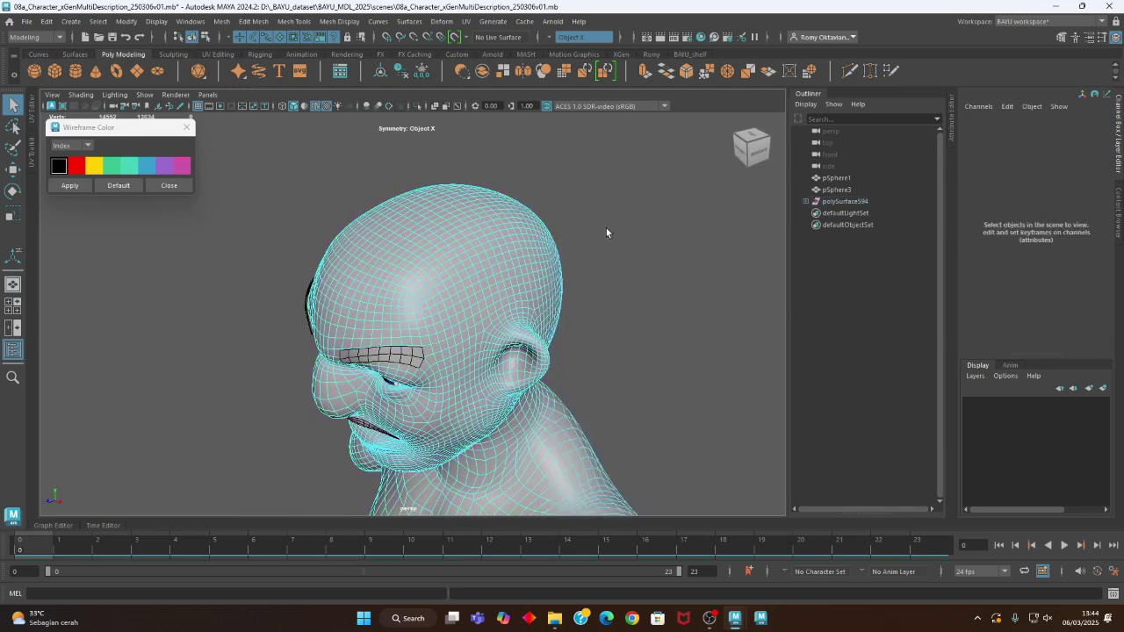
click(14, 150)
mouse_move(519, 258)
alt+mouse_down()
mouse_move(453, 302)
mouse_move(381, 254)
mouse_move(459, 260)
mouse_move(402, 279)
mouse_move(413, 261)
alt+mouse_up()
mouse_move(427, 347)
mouse_down()
mouse_move(431, 372)
mouse_move(427, 322)
mouse_move(518, 359)
mouse_move(514, 279)
mouse_up()
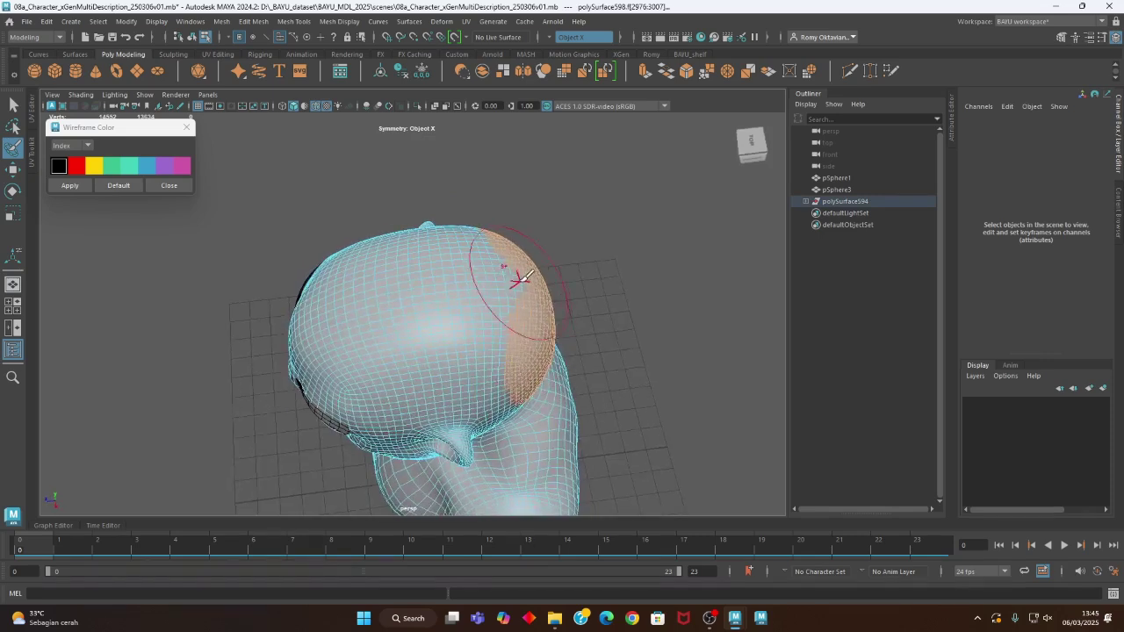
mouse_move(343, 299)
alt+mouse_down()
mouse_move(472, 263)
mouse_move(456, 298)
mouse_move(535, 293)
mouse_move(477, 309)
mouse_move(410, 263)
alt+mouse_up()
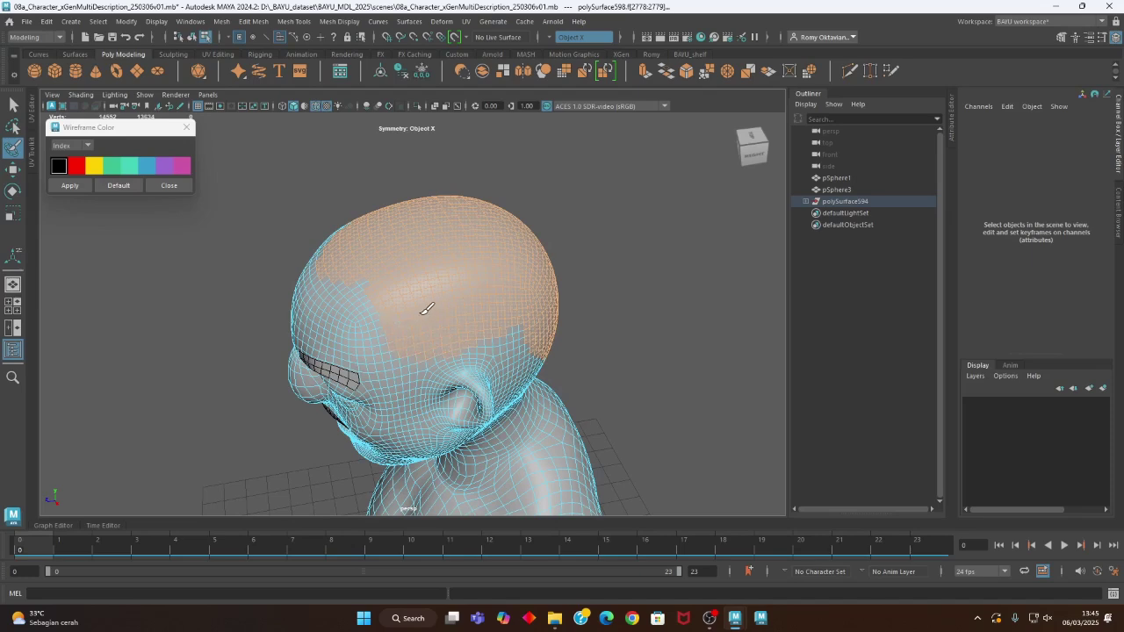
alt+drag(509, 316, 456, 278)
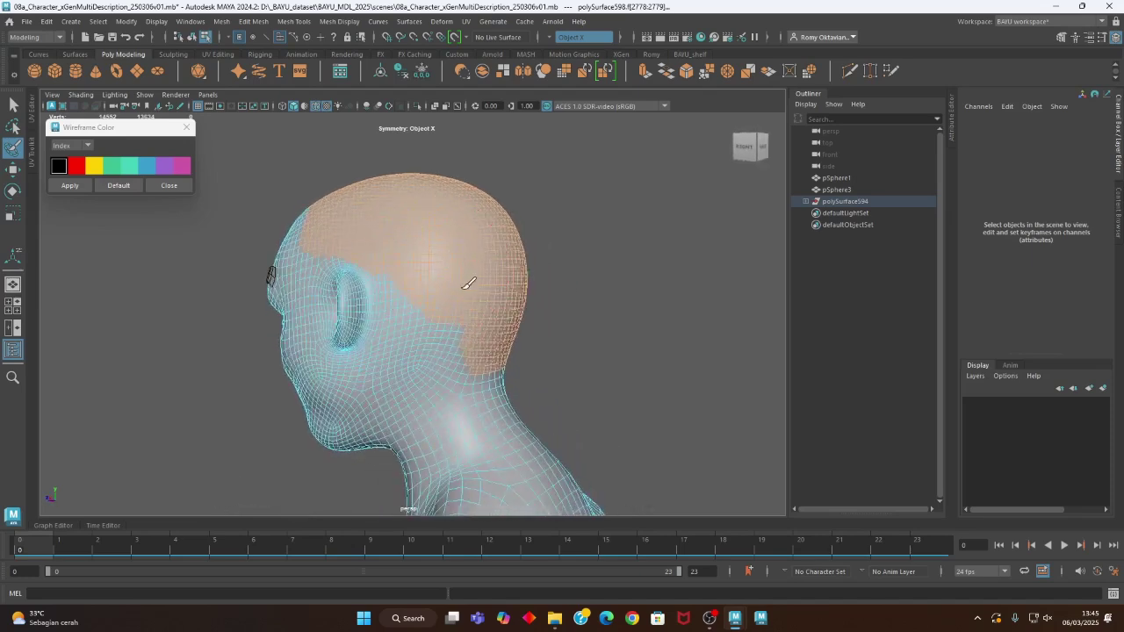
- Resize the selection brush and extend the scalp selection down behind the ear to the nape hairline
key(b)
mouse_move(464, 317)
mouse_down()
mouse_move(454, 281)
mouse_move(462, 283)
mouse_move(442, 283)
mouse_up()
alt+drag(370, 352, 489, 338)
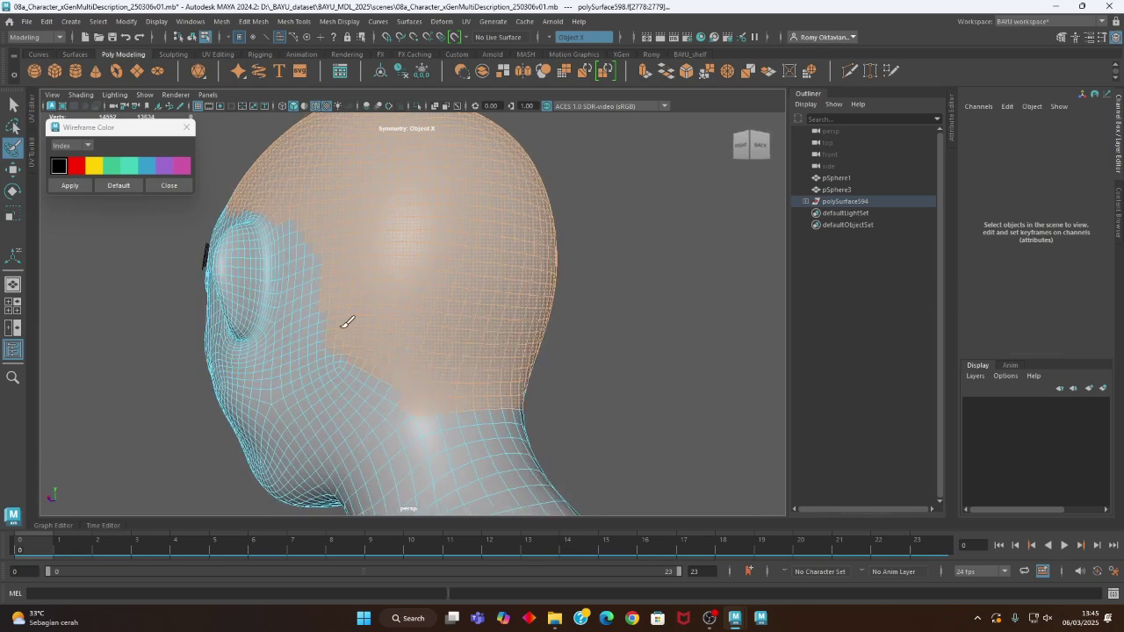
alt+drag(351, 296, 391, 307)
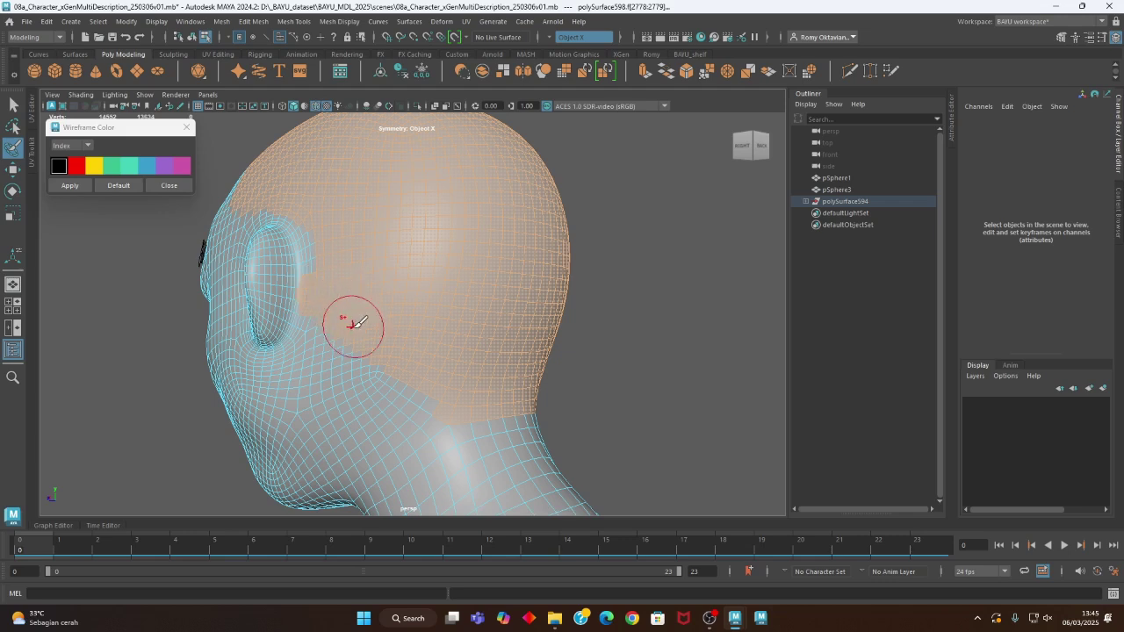
alt+drag(351, 322, 339, 308)
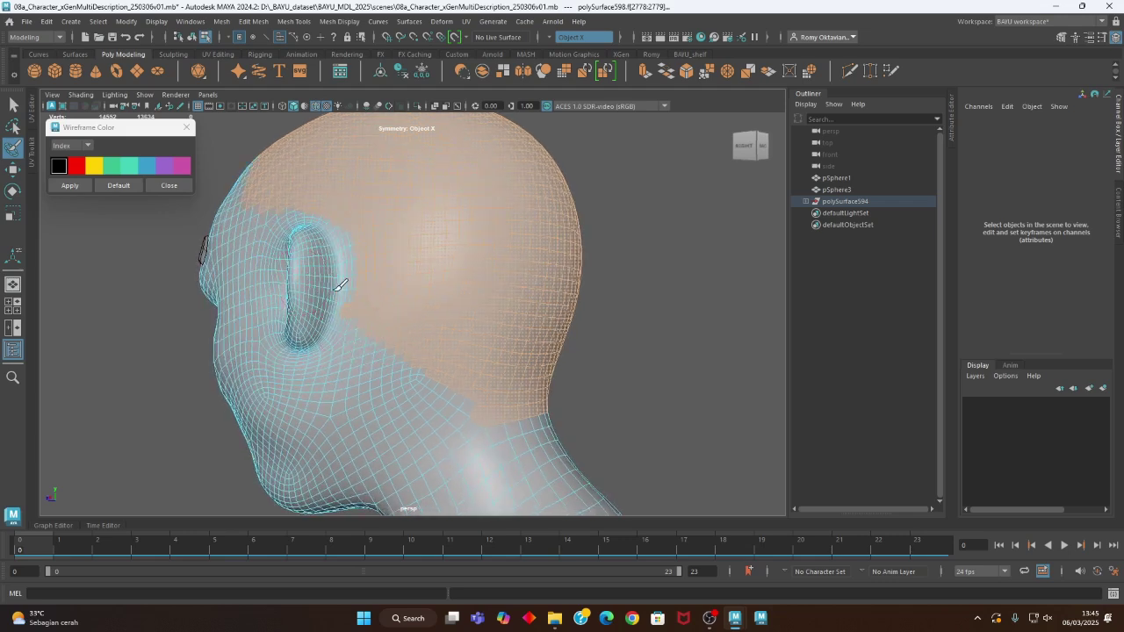
mouse_move(341, 309)
alt+mouse_down()
mouse_move(364, 306)
mouse_move(371, 325)
mouse_move(401, 258)
alt+mouse_up()
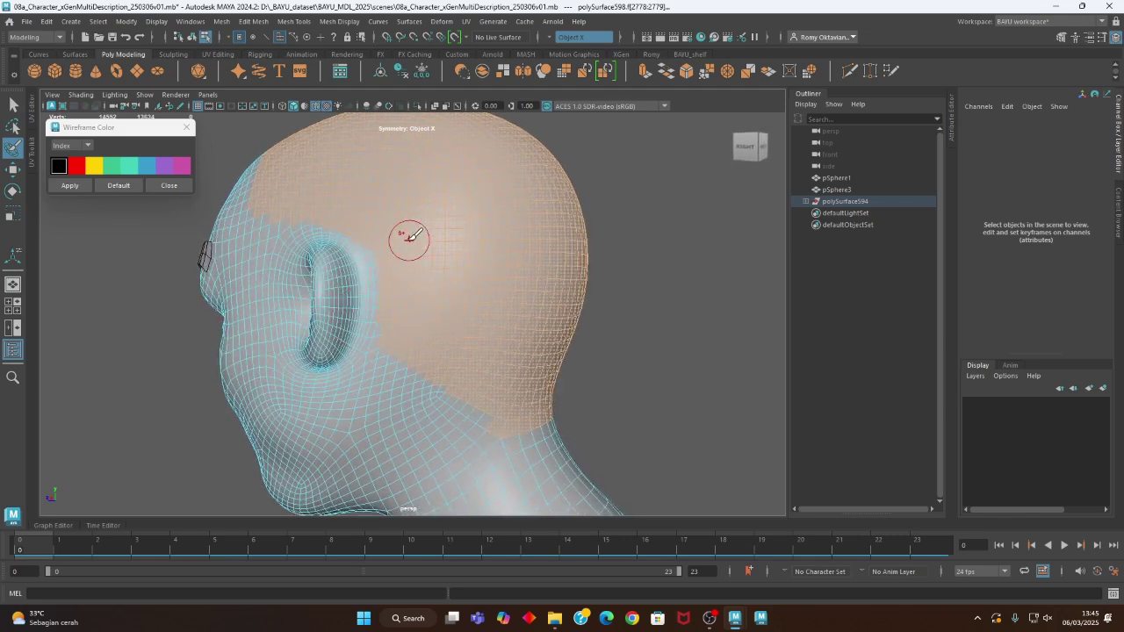
- Paint-select a sideburn strip of faces in front of the ear and join it to the scalp selection
alt+drag(386, 310, 490, 329)
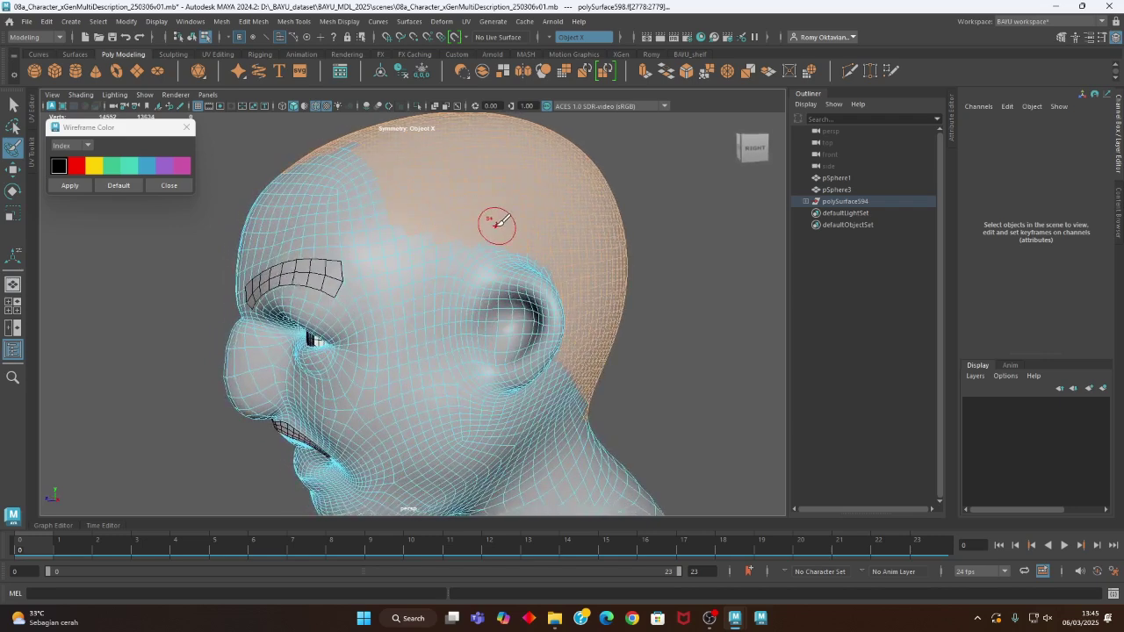
alt+drag(489, 220, 485, 220)
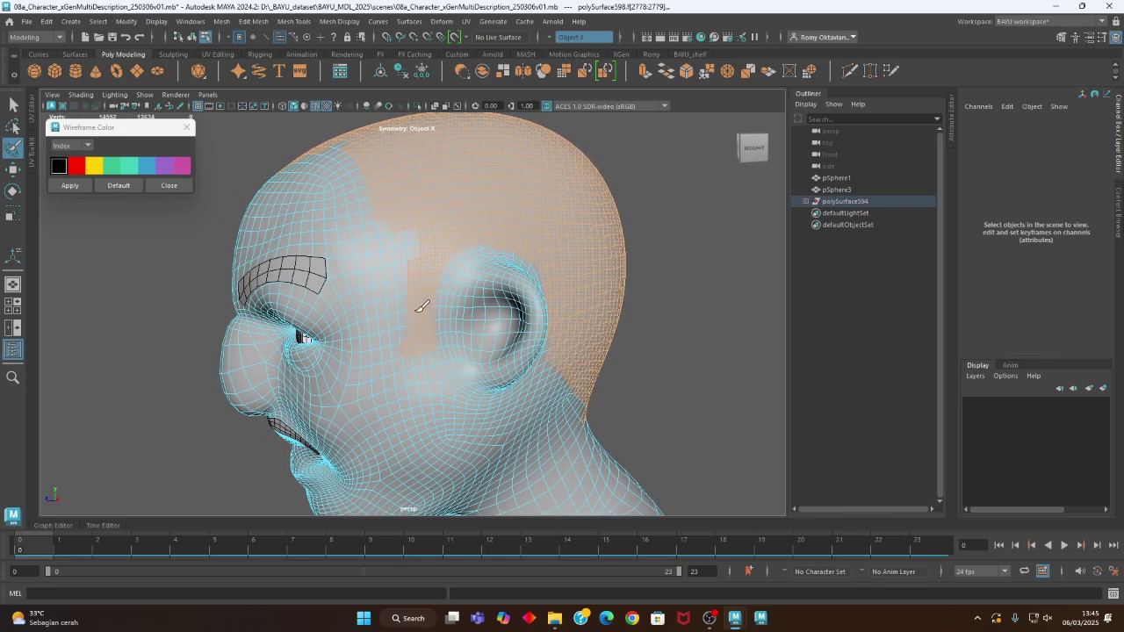
mouse_move(409, 331)
mouse_down()
mouse_move(420, 242)
mouse_move(338, 189)
mouse_move(409, 187)
mouse_move(568, 251)
mouse_move(556, 220)
mouse_move(453, 231)
mouse_move(546, 197)
mouse_up()
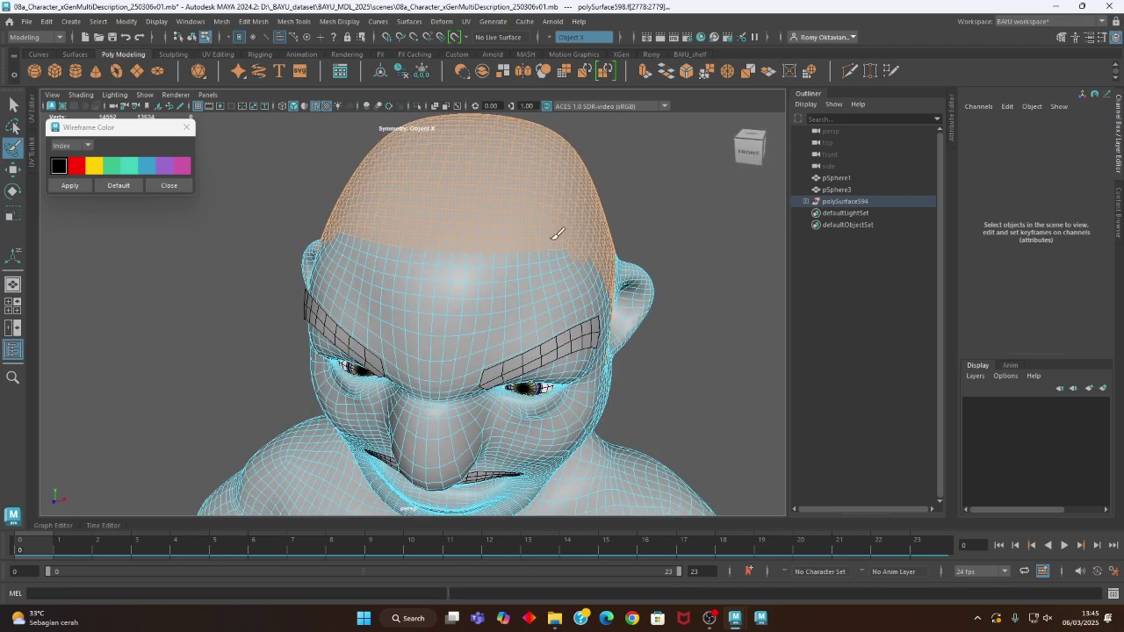
- Deselect the excess faces along the nape to even out the lower edge of the scalp selection
alt+drag(647, 214, 365, 285)
alt+right_drag(329, 377, 491, 413)
alt+middle_drag(342, 456, 377, 400)
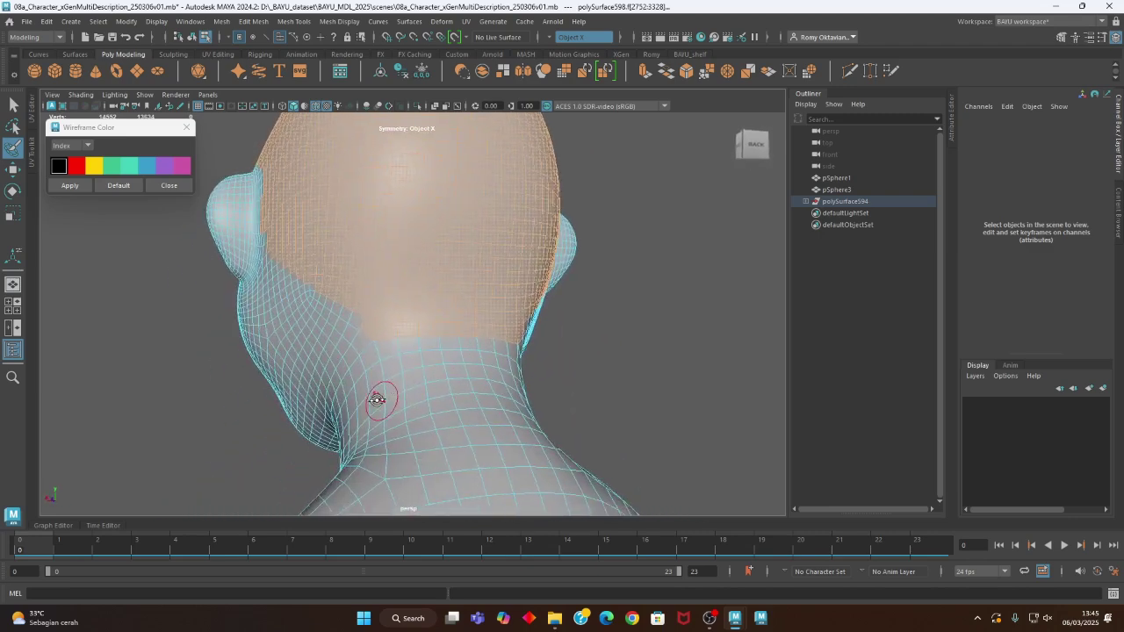
ctrl+drag(385, 335, 484, 337)
- Duplicate the selected scalp faces as a separate mesh with a Local Translate Z of 0.843 and return to object mode
mouse_move(592, 352)
alt+mouse_down()
mouse_move(342, 334)
mouse_move(594, 336)
alt+mouse_up()
click(252, 21)
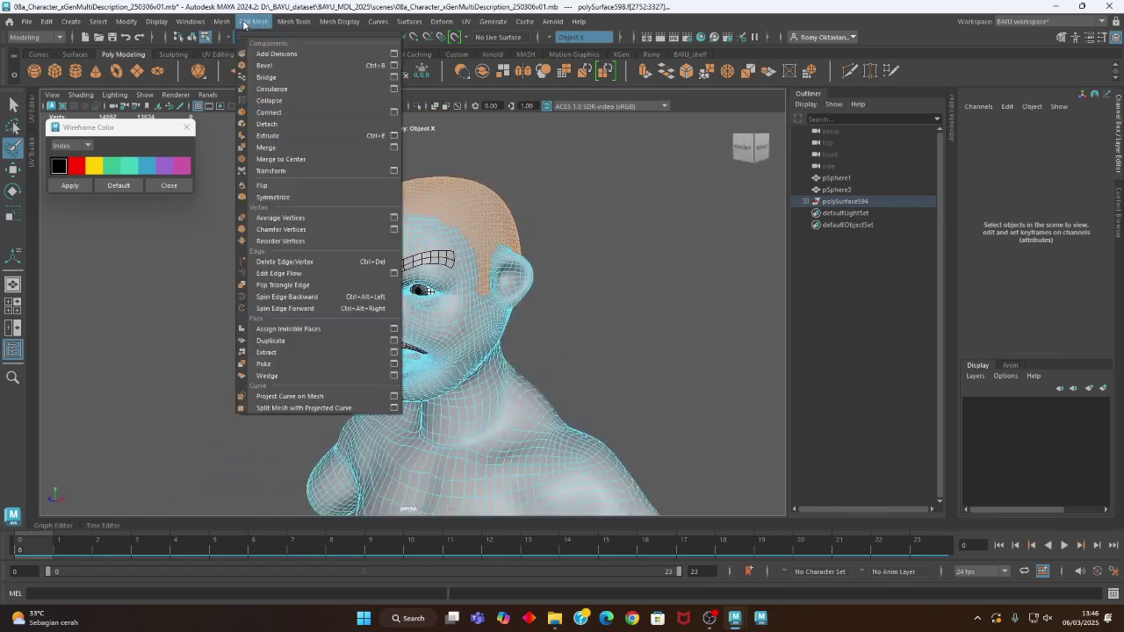
click(284, 352)
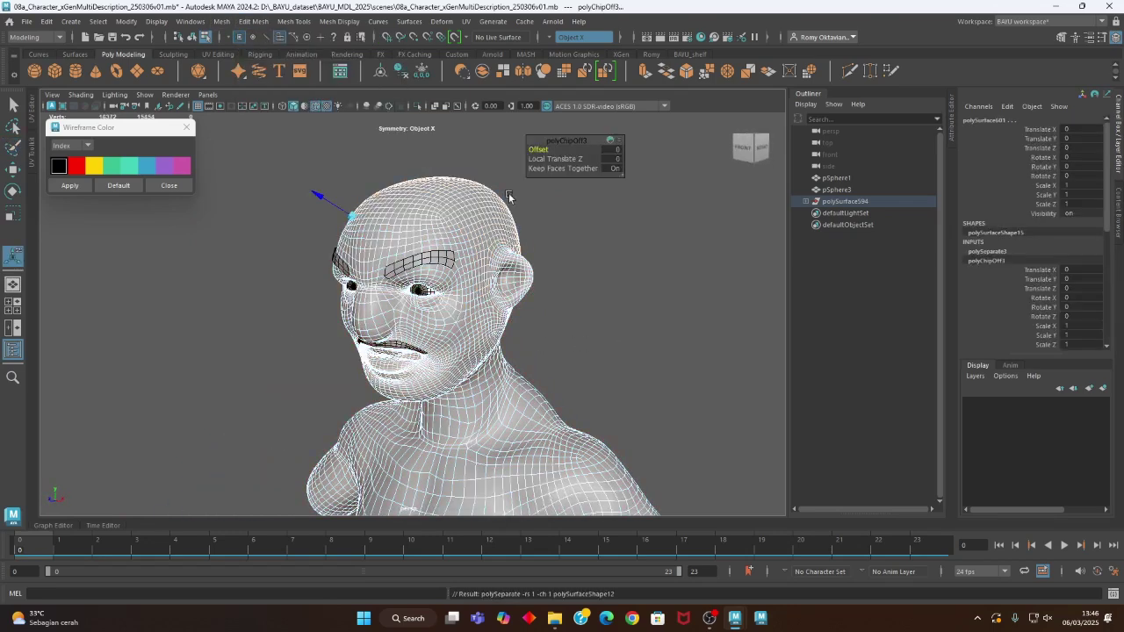
drag(339, 207, 336, 208)
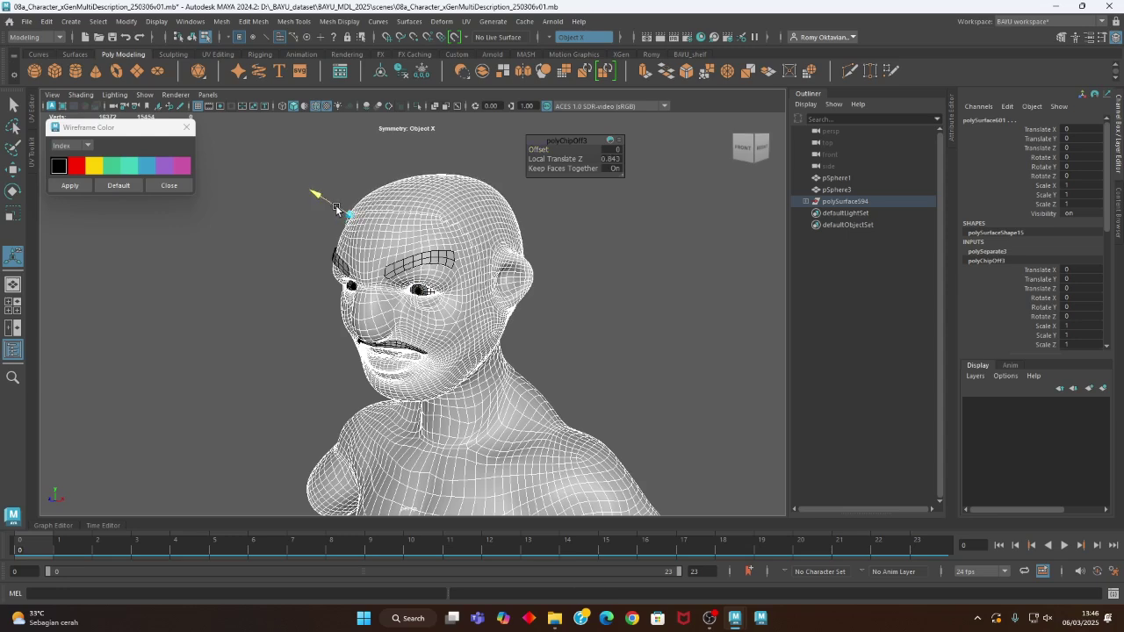
right_drag(666, 231, 709, 214)
- Select all the character's meshes, apply black as their wireframe color and clear the selection
drag(591, 171, 263, 516)
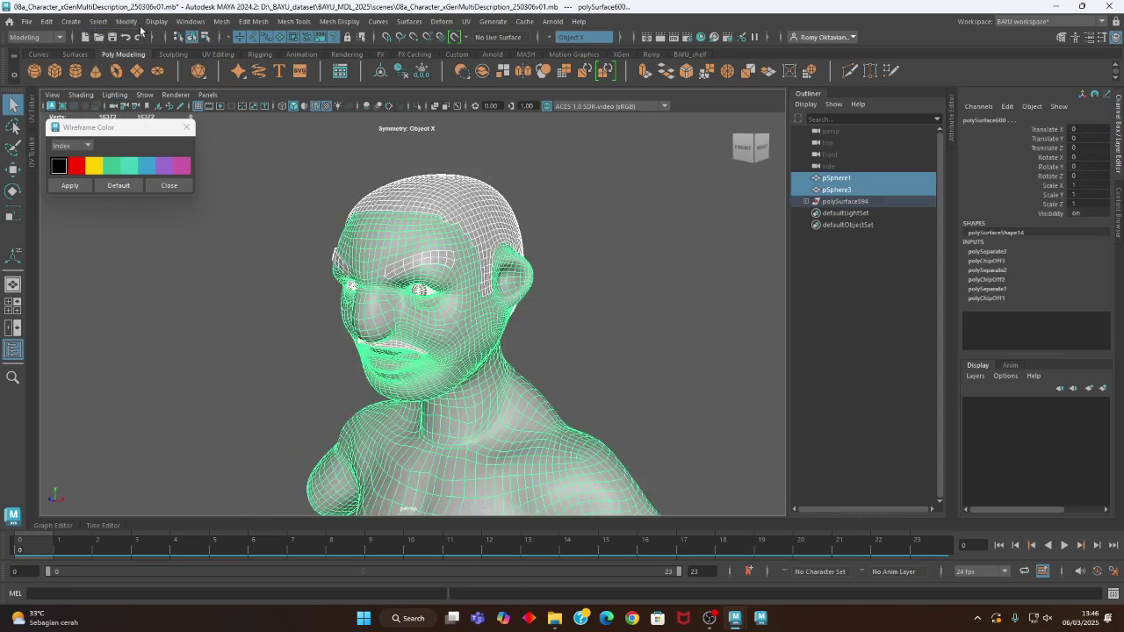
click(69, 185)
click(193, 304)
- Put the character's head and body mesh into a new display layer and hide that layer
alt+drag(202, 307, 573, 400)
click(516, 464)
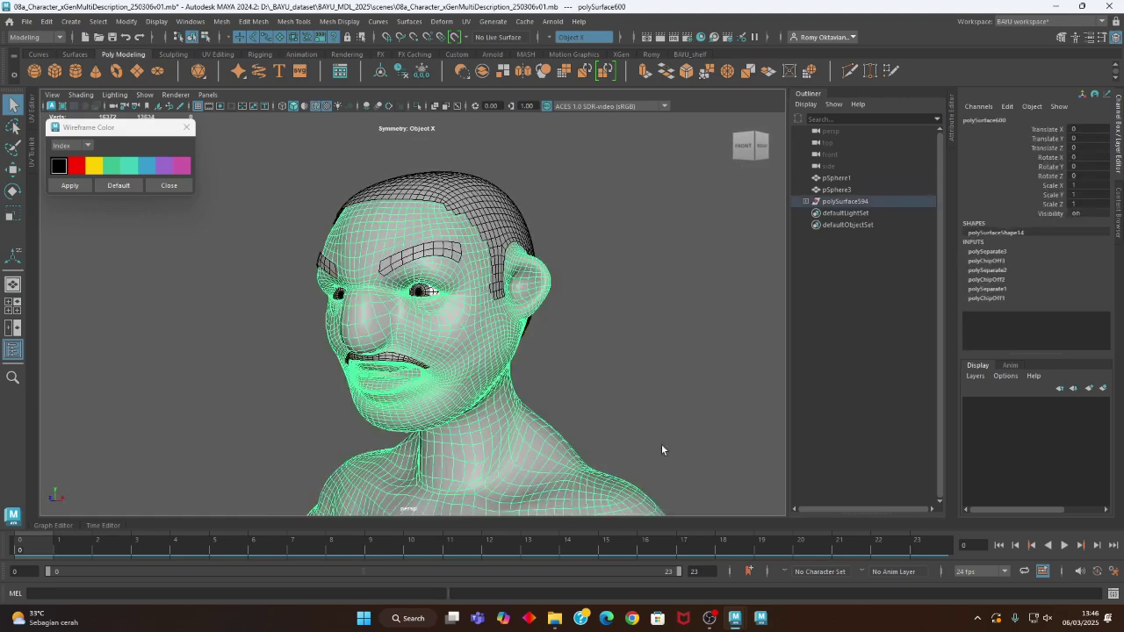
click(1103, 387)
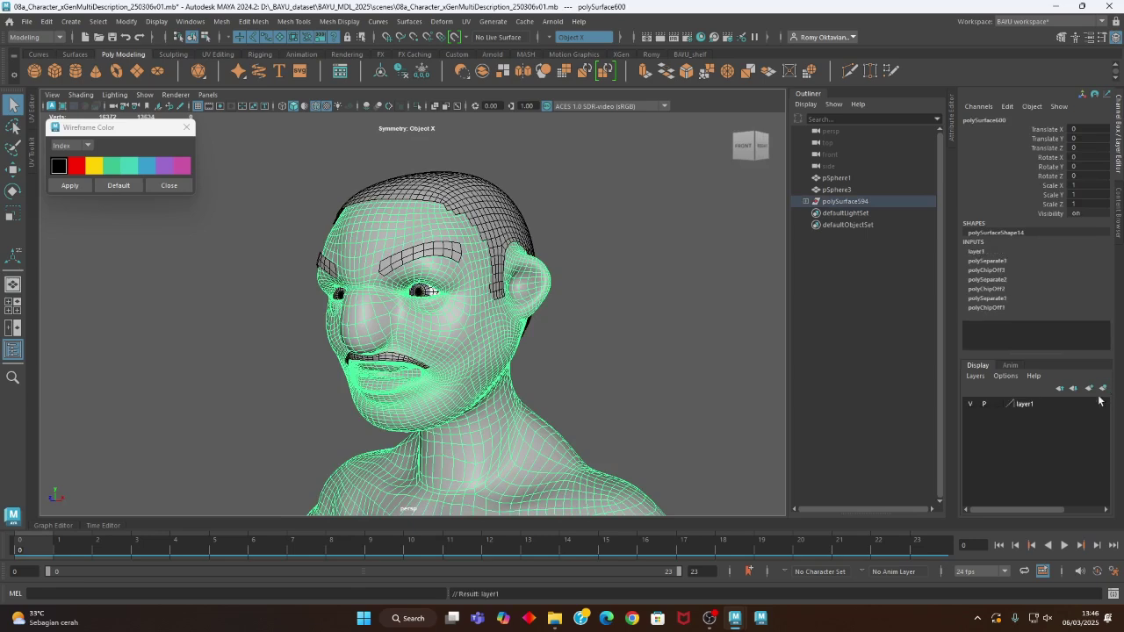
click(970, 404)
mouse_move(611, 339)
alt+mouse_down()
mouse_move(545, 334)
mouse_move(567, 321)
mouse_move(743, 334)
mouse_move(612, 332)
alt+mouse_up()
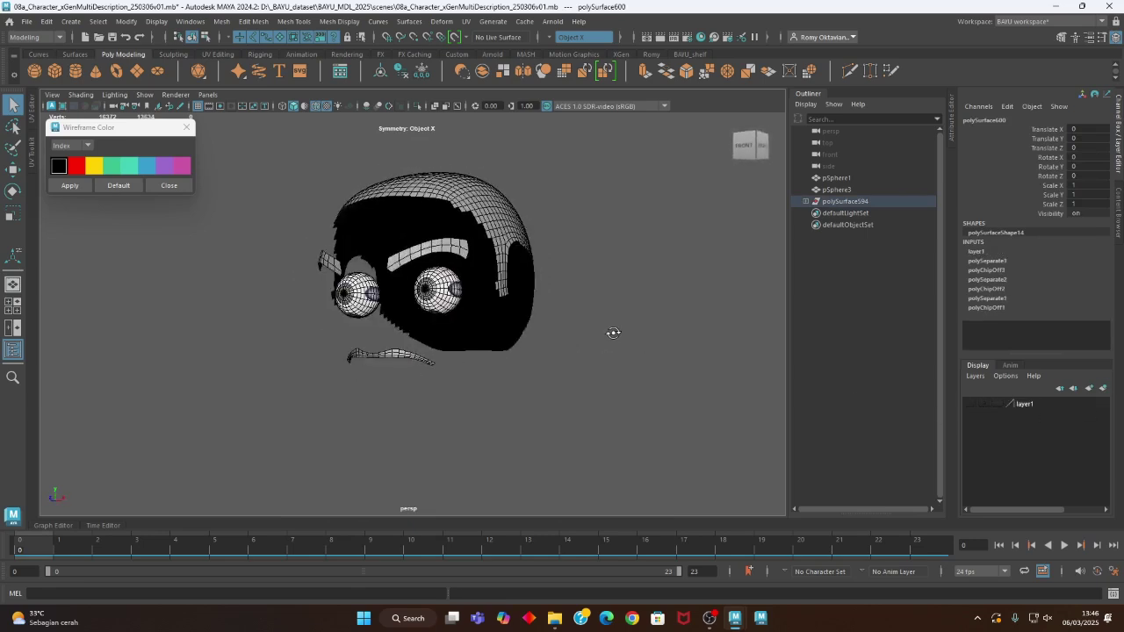
- Add both eyeballs to the display layer and turn the layer's visibility back on
click(355, 305)
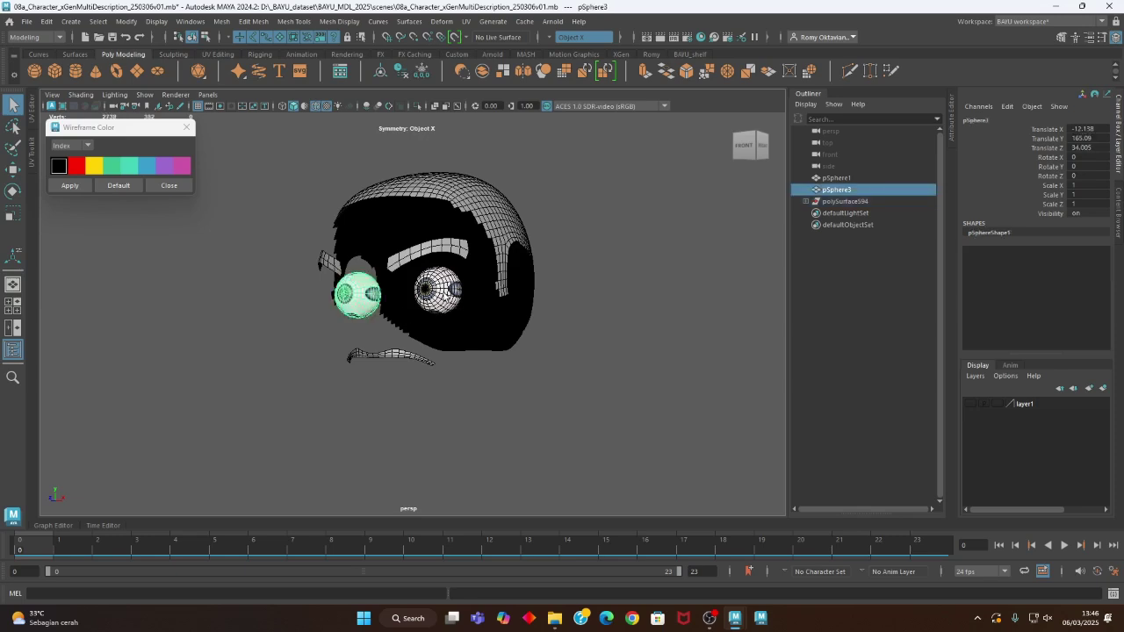
shift+click(444, 294)
click(1036, 405)
right_click(1036, 406)
click(1037, 435)
right_click(1017, 405)
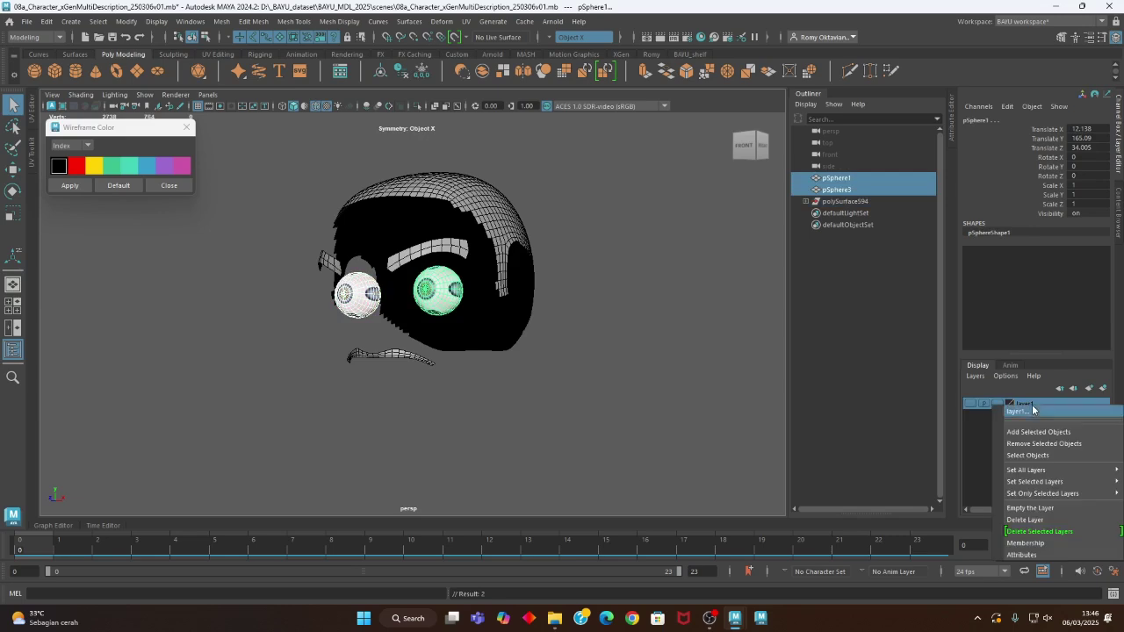
click(1038, 432)
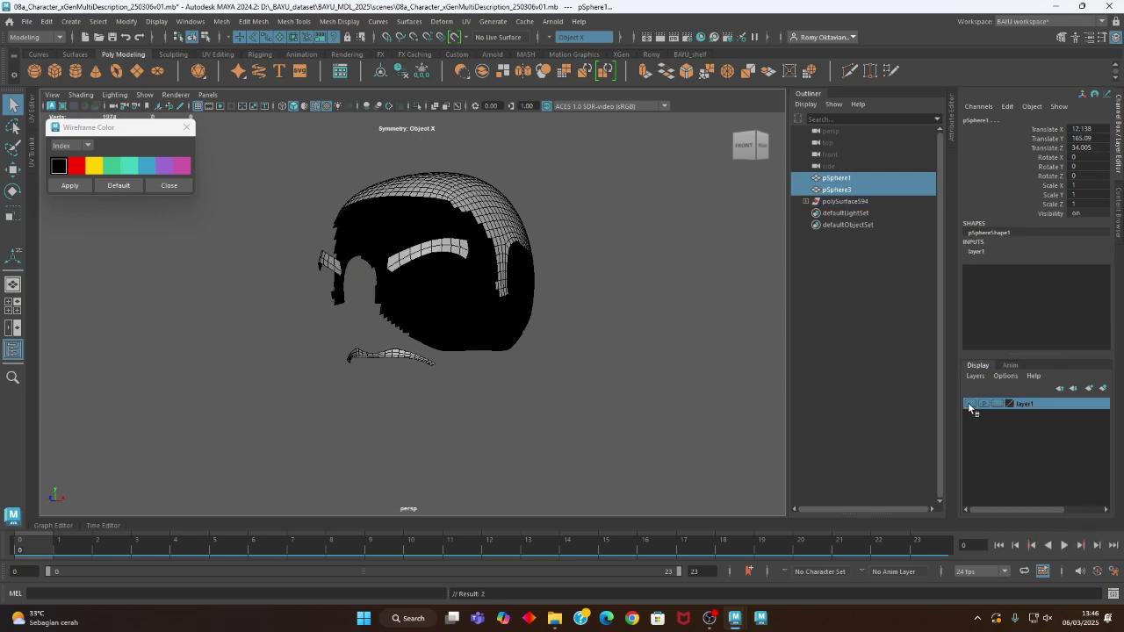
click(969, 403)
- Select the two eyebrow patches and combine them into one mesh
alt+drag(572, 345, 625, 366)
click(625, 366)
alt+drag(515, 372, 338, 318)
click(418, 311)
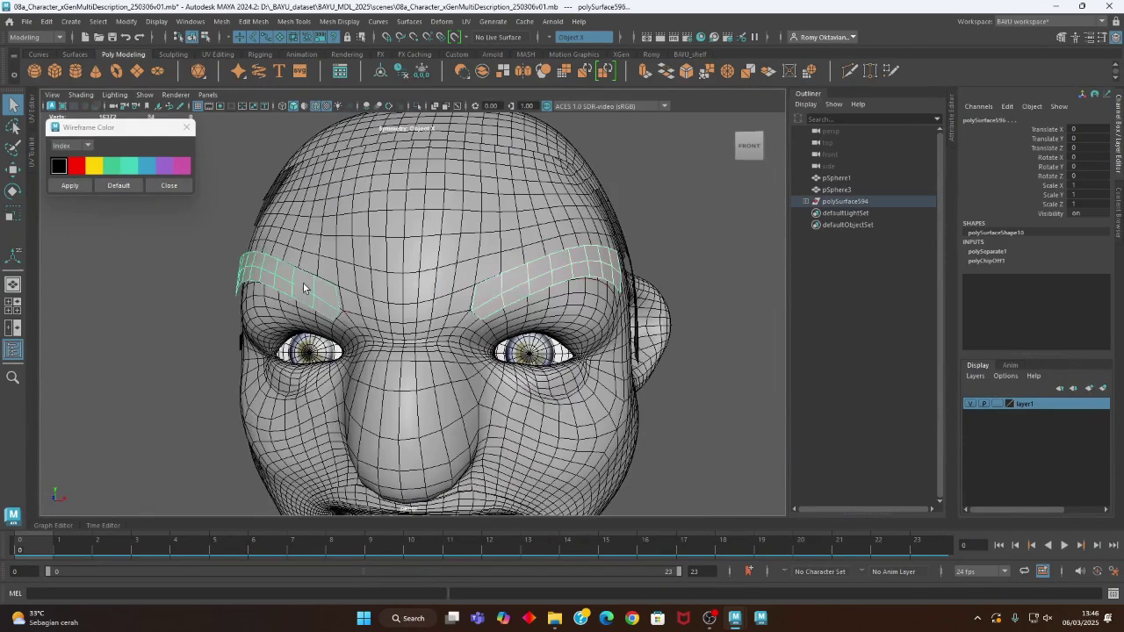
click(222, 23)
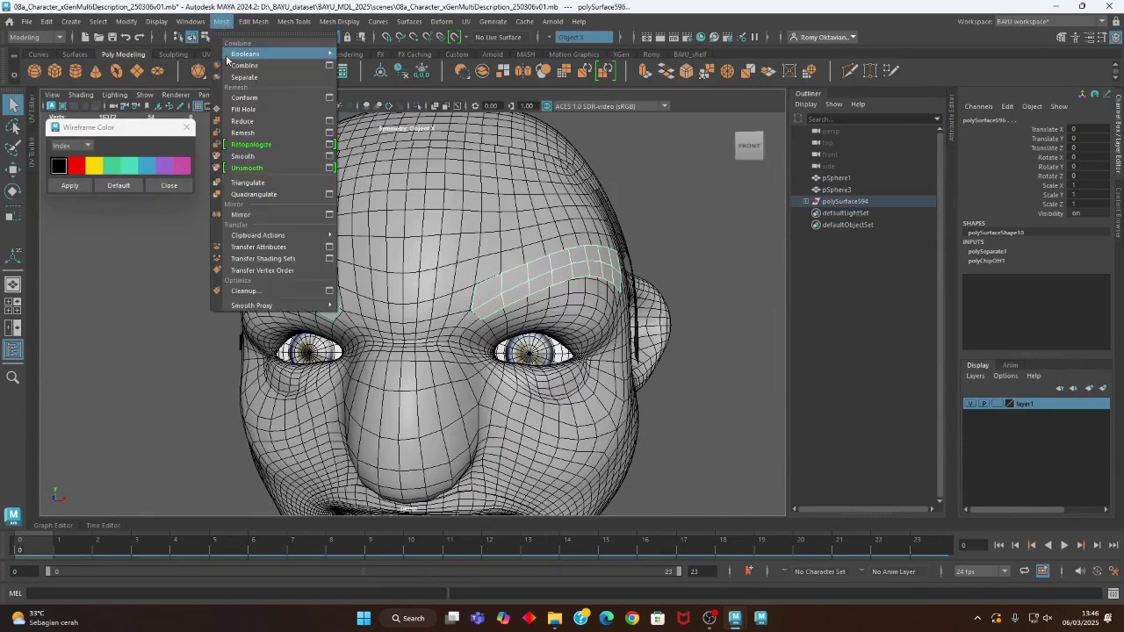
click(233, 66)
- Select the eyebrow, scalp and moustache meshes together, delete their construction history and clear the selection
alt+drag(471, 206, 654, 251)
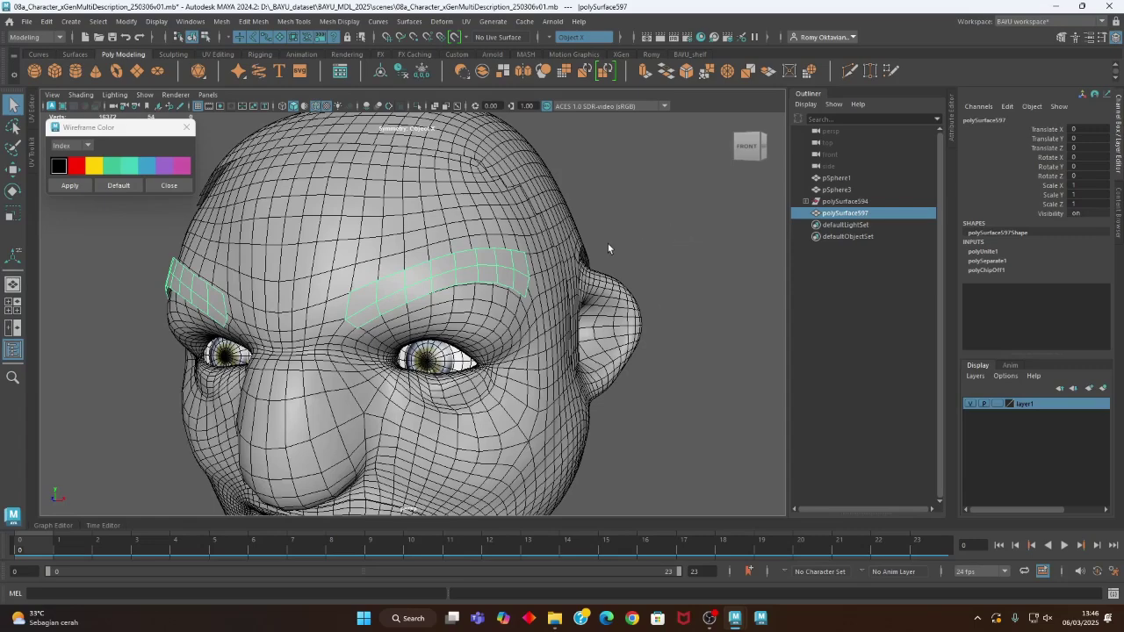
scroll(650, 328, down, 3)
alt+drag(651, 327, 499, 220)
click(498, 219)
alt+middle_drag(588, 444, 658, 334)
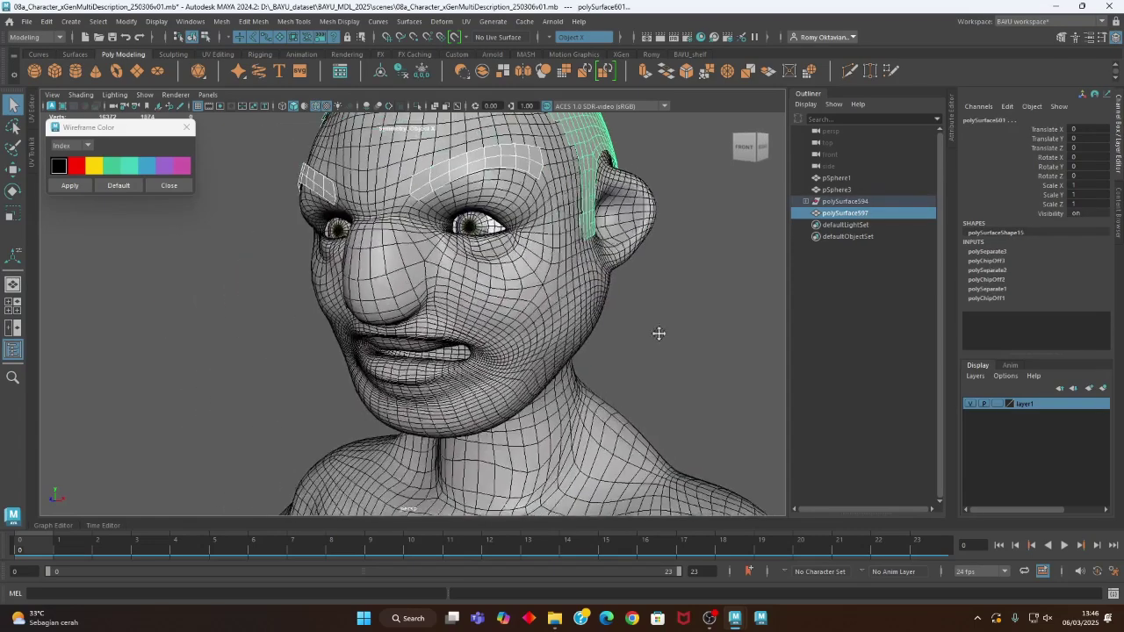
alt+drag(659, 334, 508, 388)
click(426, 301)
alt+drag(426, 301, 197, 223)
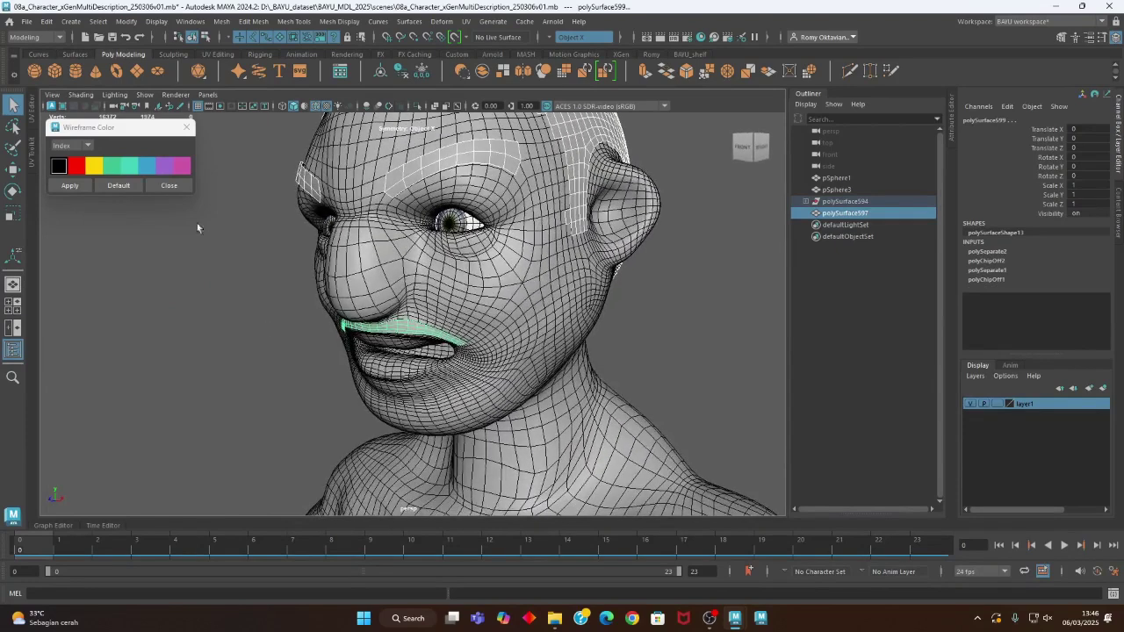
click(46, 21)
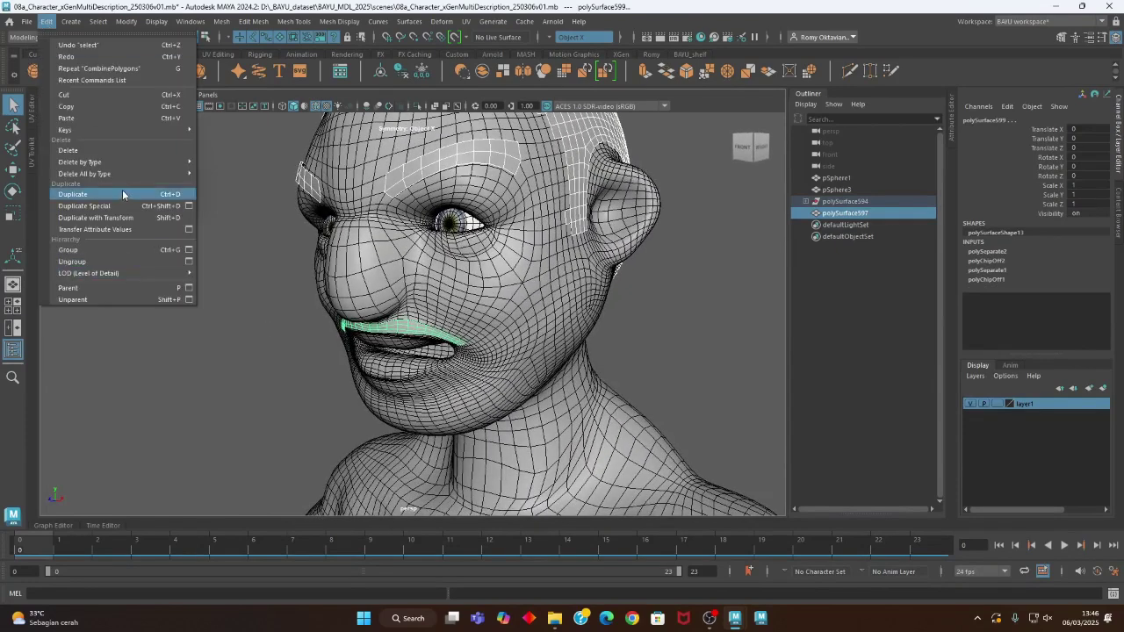
mouse_move(123, 162)
click(226, 161)
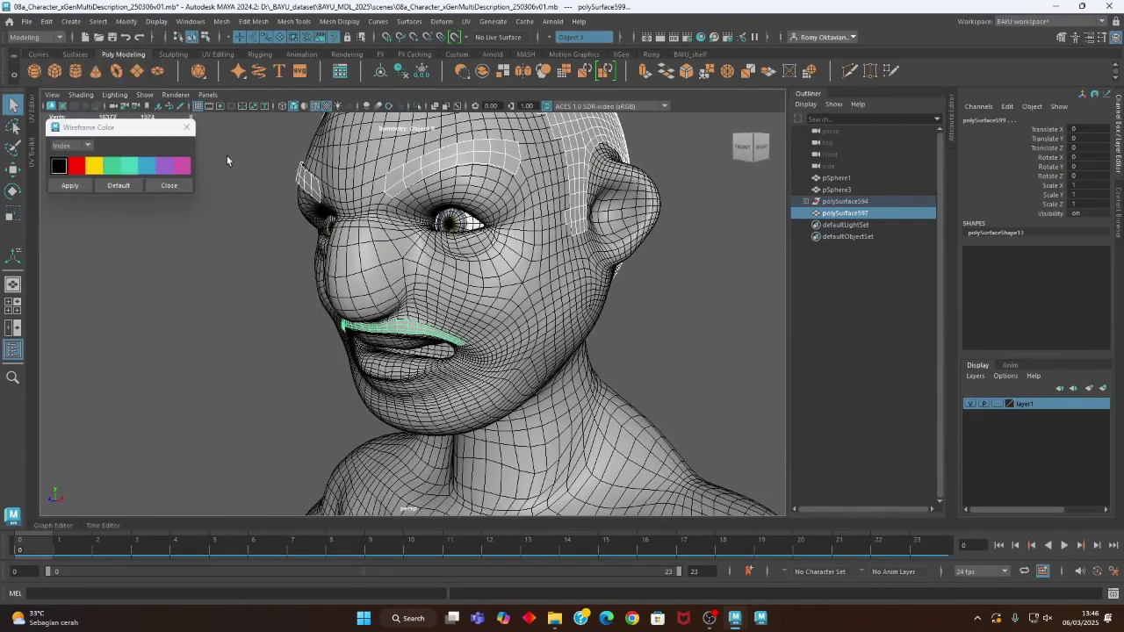
alt+drag(676, 304, 677, 304)
click(864, 334)
alt+drag(720, 371, 614, 369)
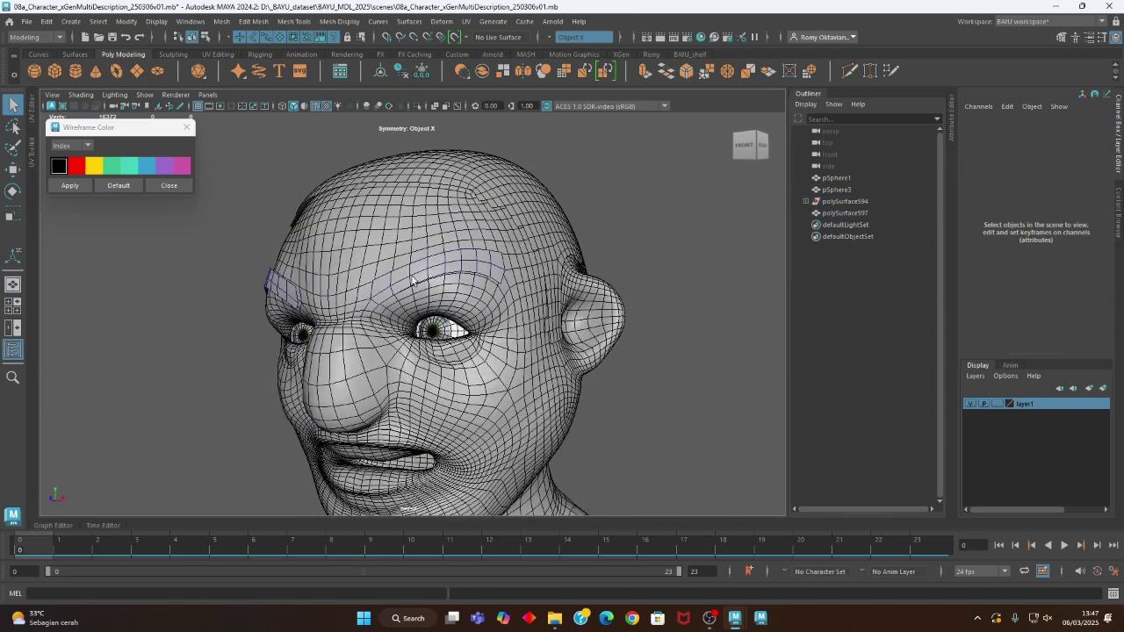
- Select the combined eyebrow mesh and switch to the XGen workspace
click(410, 279)
alt+drag(410, 279, 561, 374)
scroll(530, 365, up, 3)
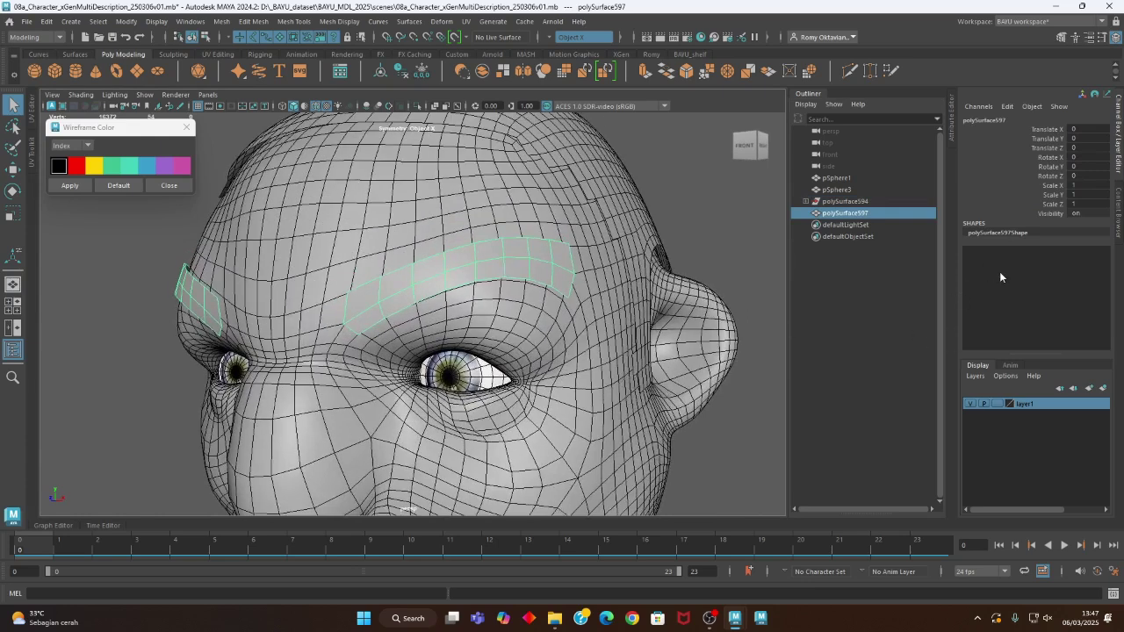
click(1022, 24)
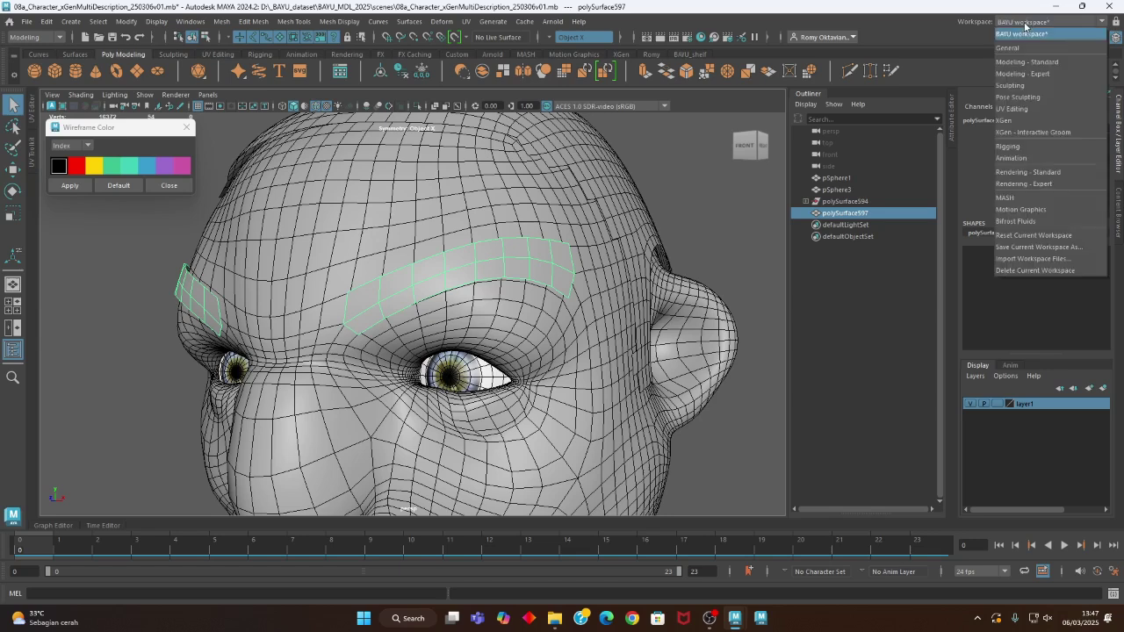
click(1023, 120)
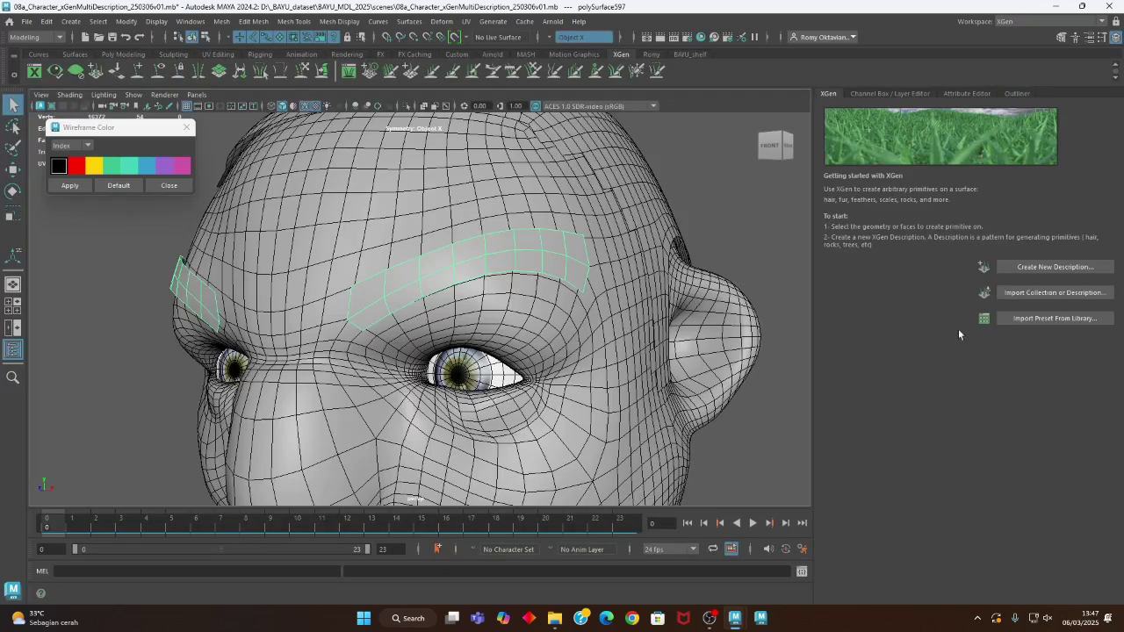
- Create a new XGen description in a new collection on the eyebrow mesh, using groomable splines
alt+drag(395, 307, 596, 393)
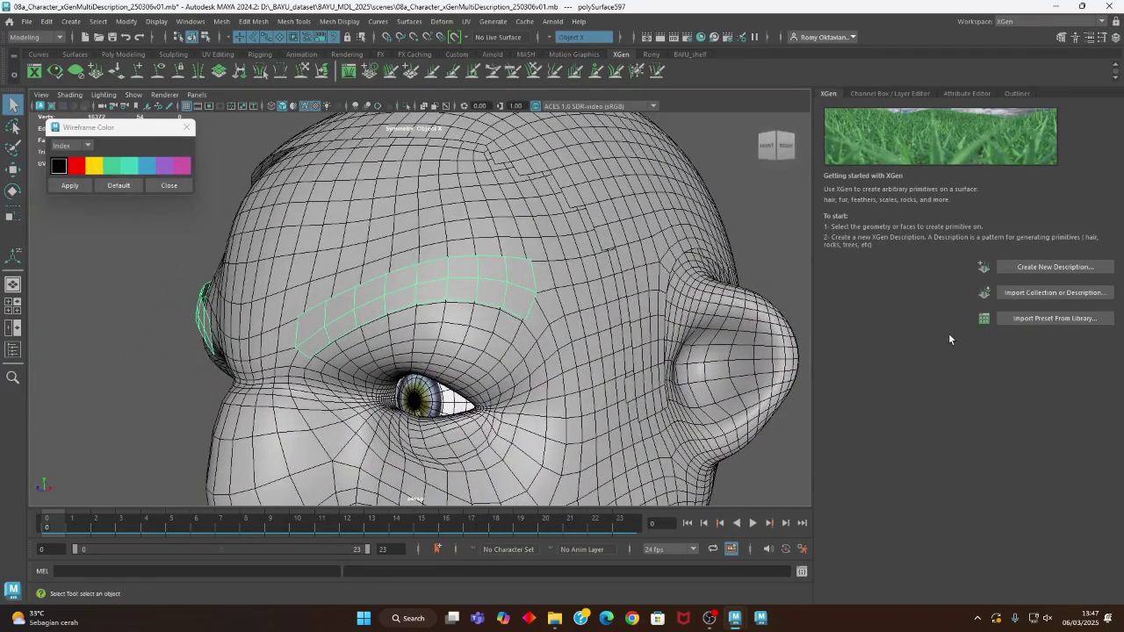
click(1048, 266)
drag(552, 151, 612, 175)
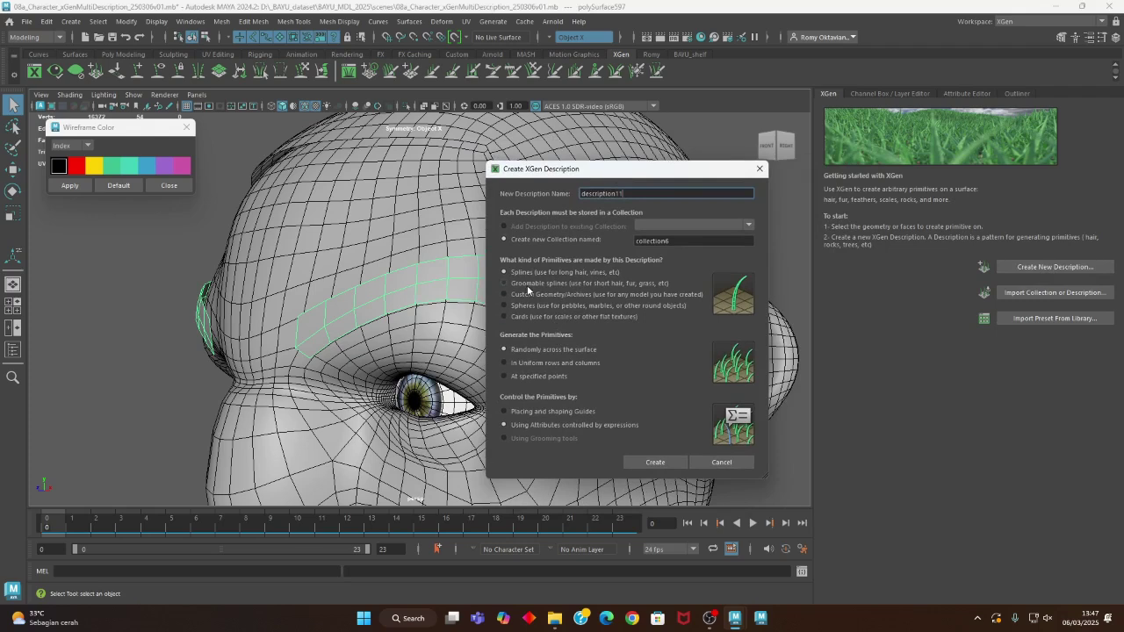
click(526, 286)
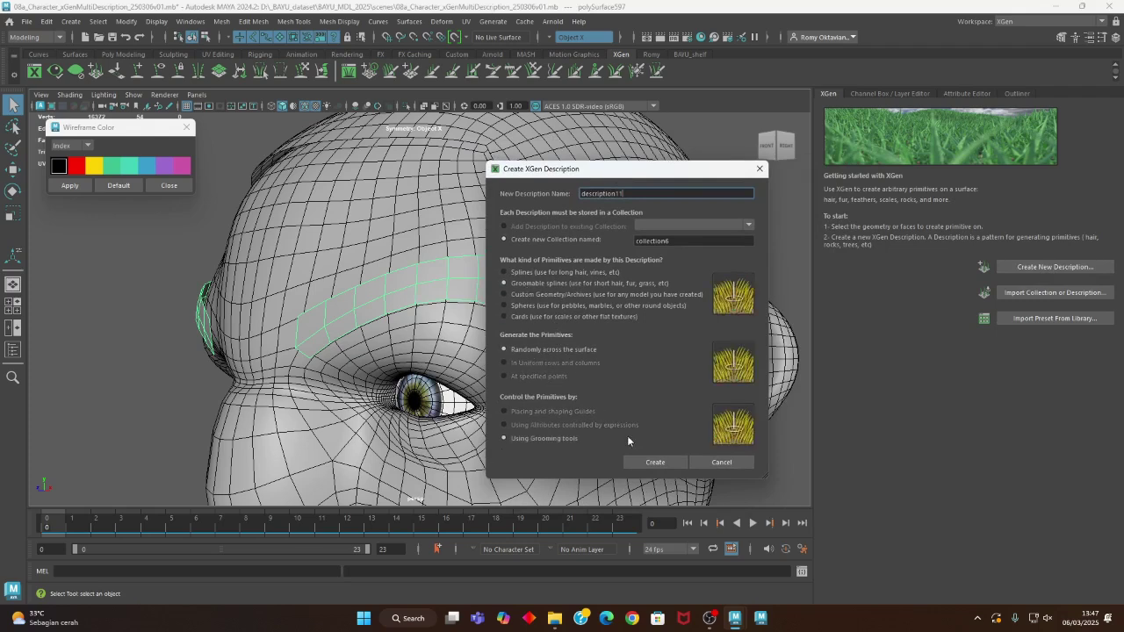
click(673, 463)
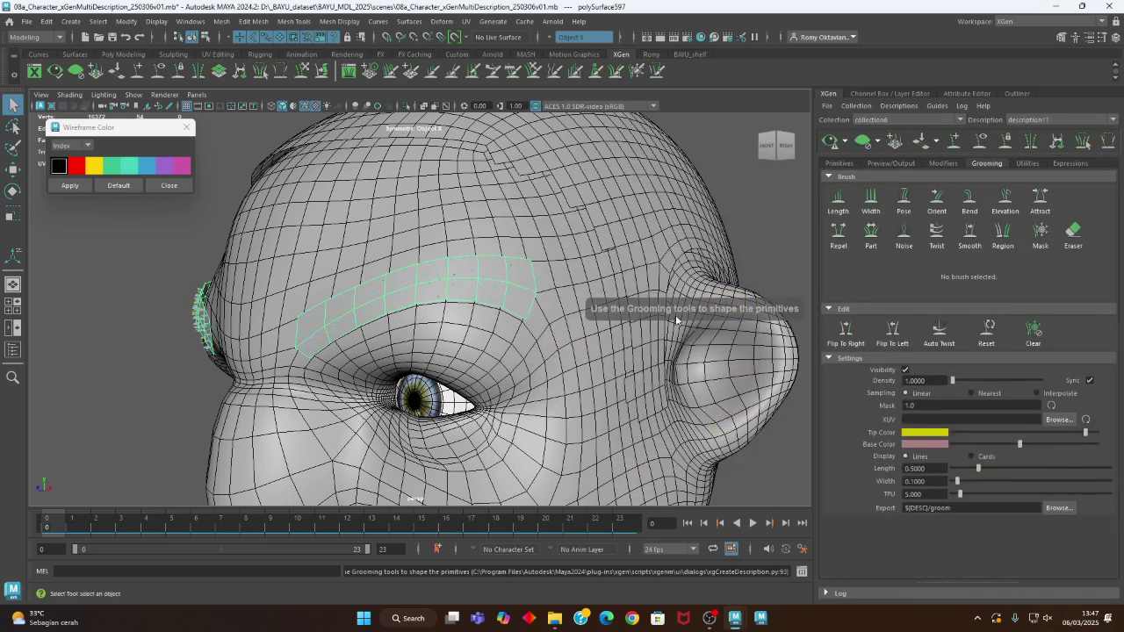
- Set the length of the eyebrow's groomable hairs to 3
click(938, 469)
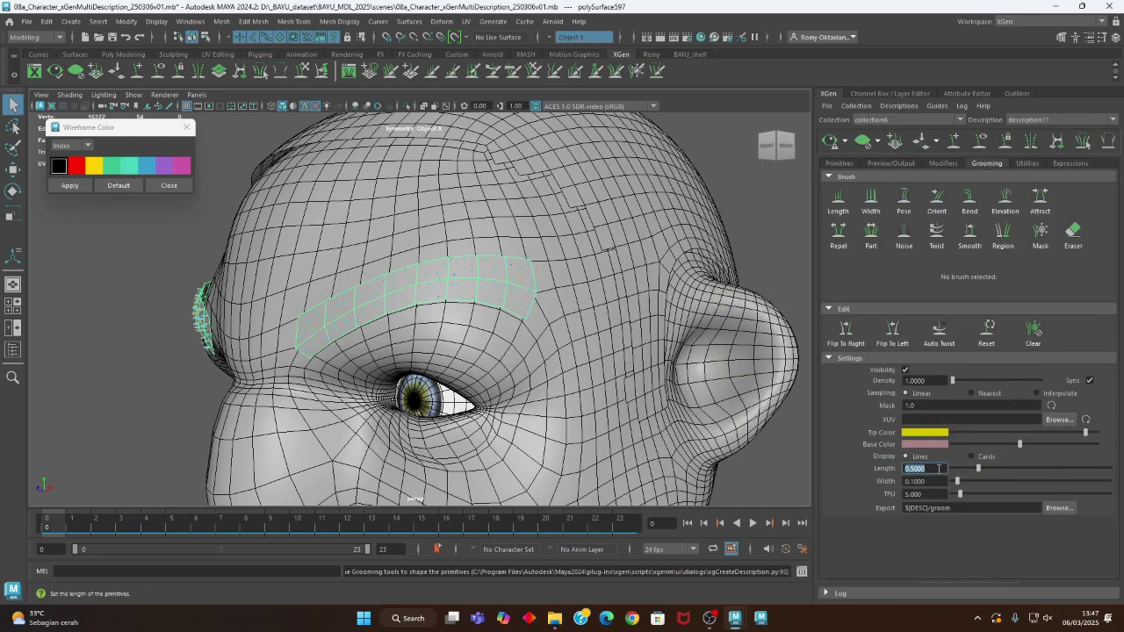
text(3)
key(Return)
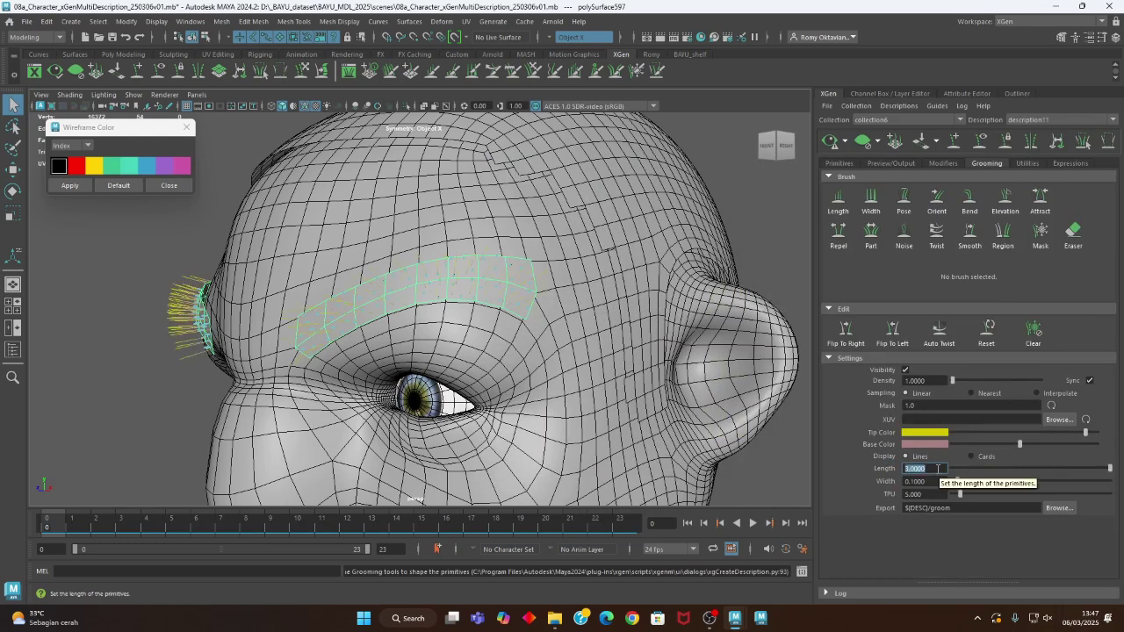
- Set the width of the eyebrow's groomable hairs to 0.2 and refresh the XGen preview
click(931, 481)
text(0.2)
key(Return)
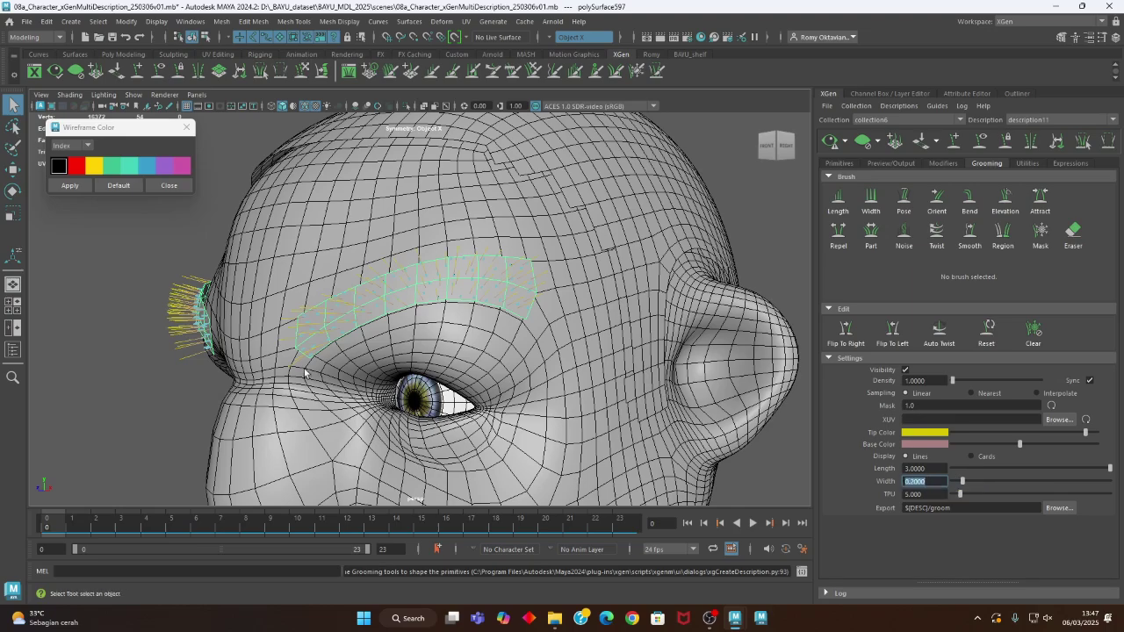
alt+drag(282, 402, 405, 398)
click(830, 141)
alt+drag(755, 202, 619, 303)
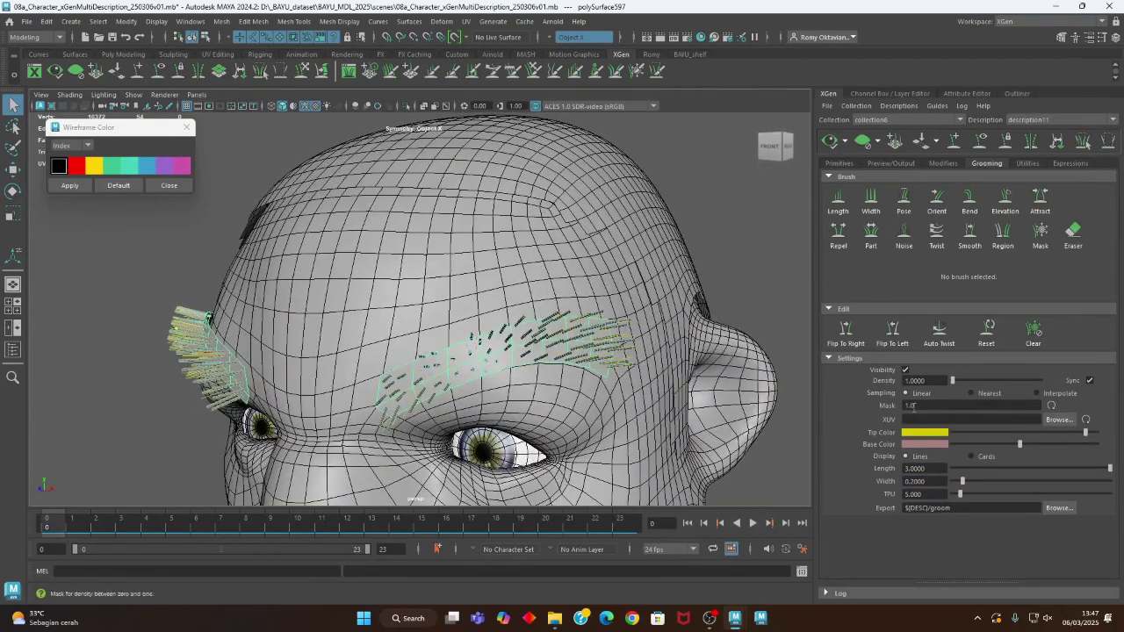
- Set the density of the eyebrow's groomable hairs to 5 and update the XGen preview
double_click(935, 380)
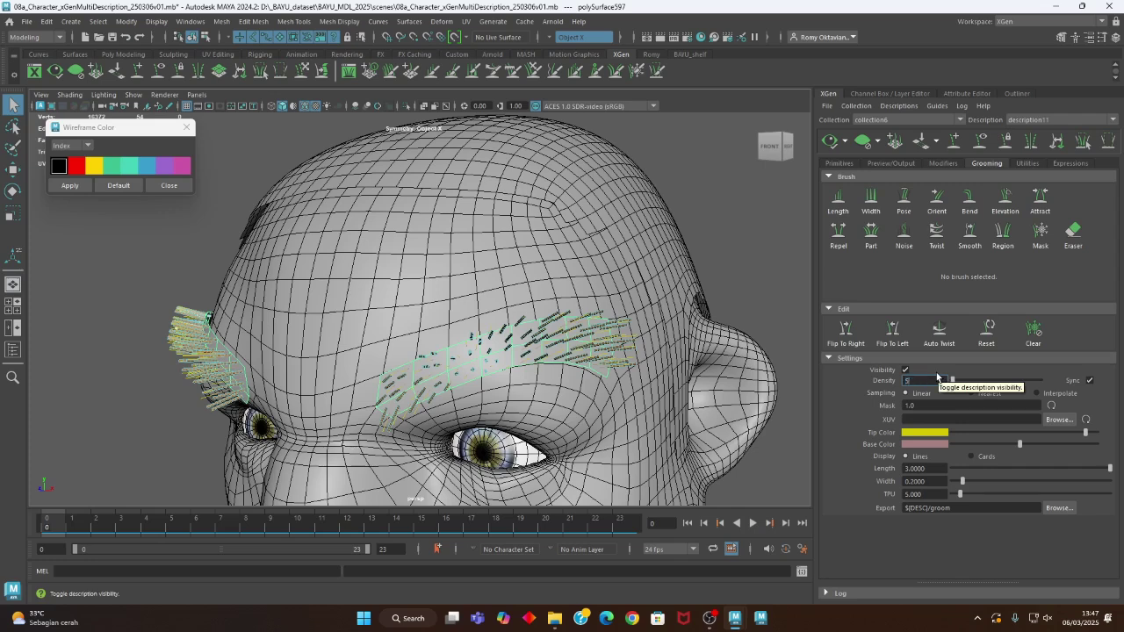
text(5)
key(Return)
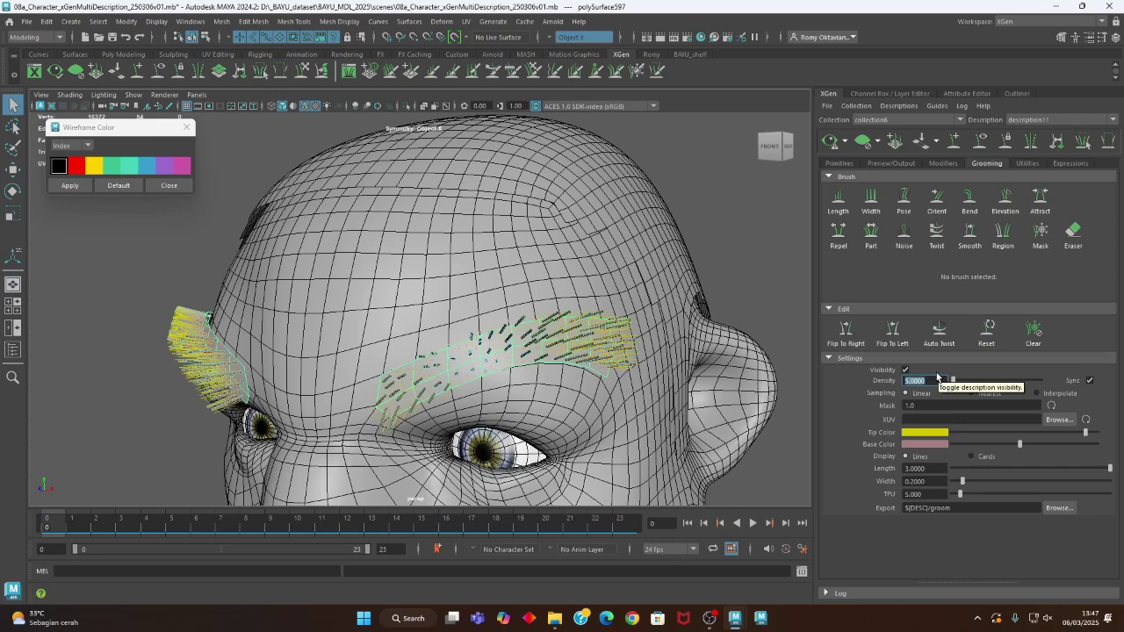
click(828, 144)
click(843, 142)
click(856, 156)
alt+drag(527, 351, 566, 289)
alt+right_drag(566, 290, 603, 439)
alt+drag(603, 439, 544, 412)
alt+right_drag(544, 412, 614, 368)
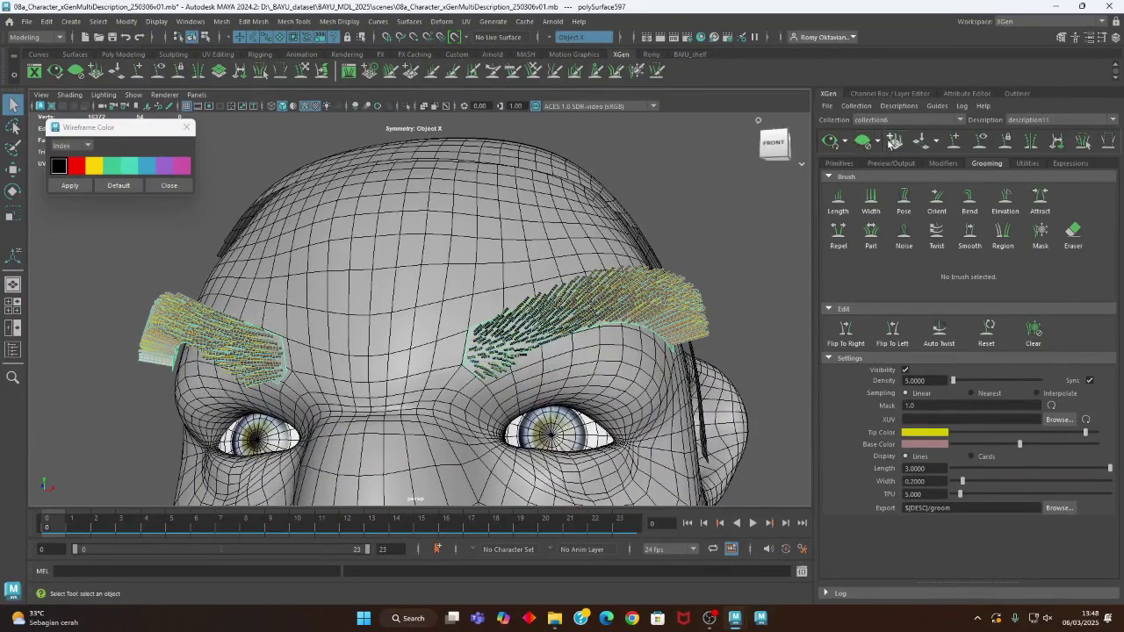
- Set the attribute CV count of the eyebrow's spline primitives to 5
click(836, 163)
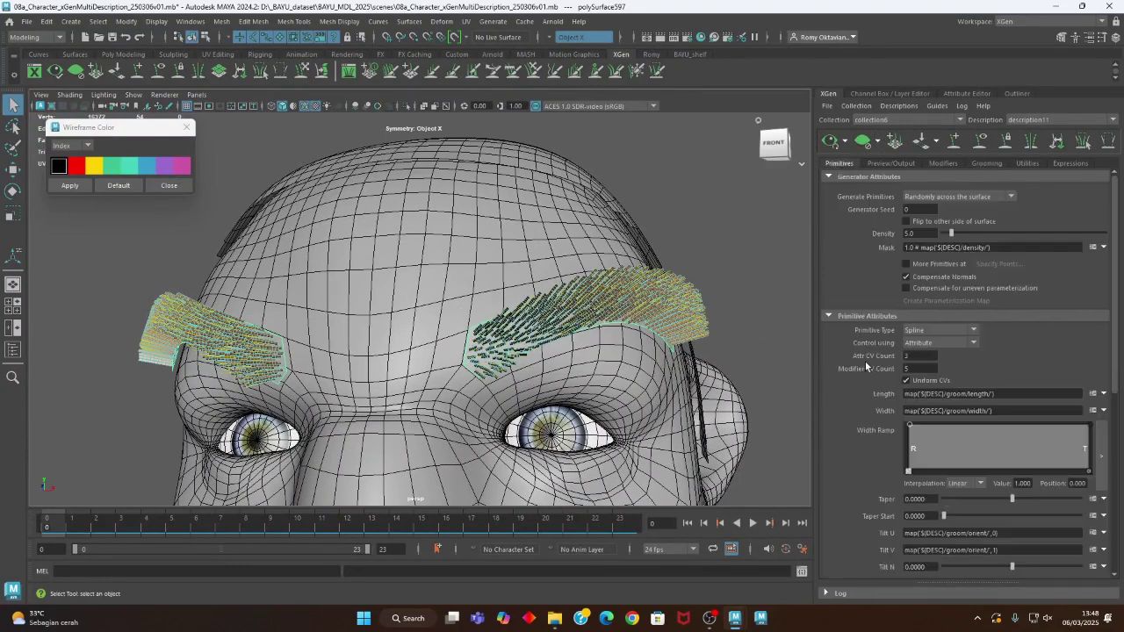
double_click(915, 358)
text(5)
key(Return)
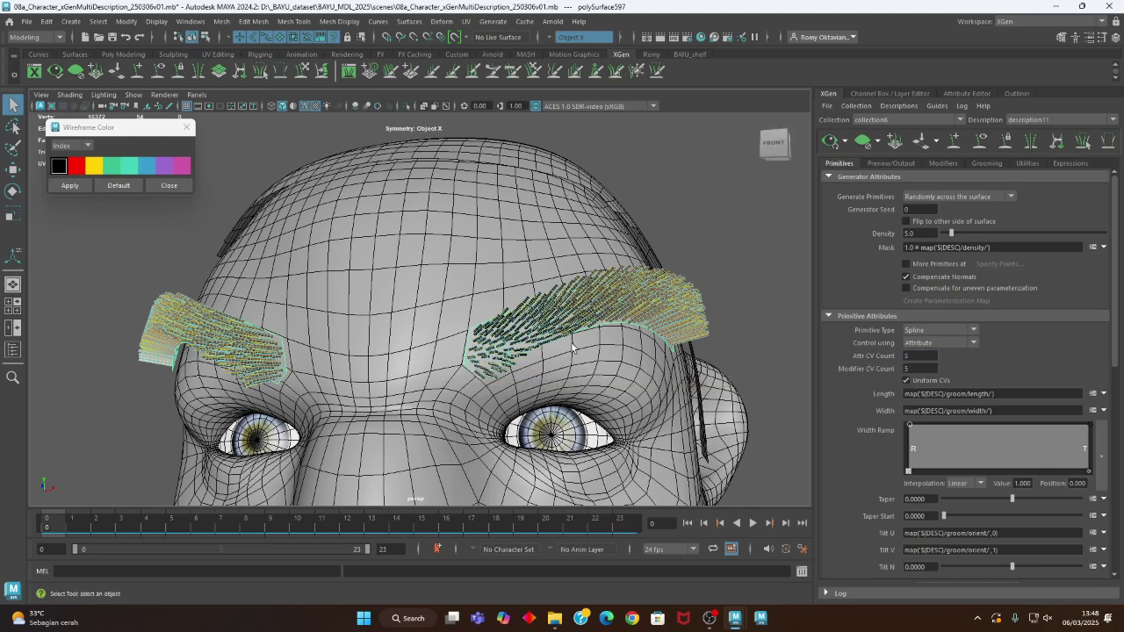
alt+drag(554, 318, 479, 388)
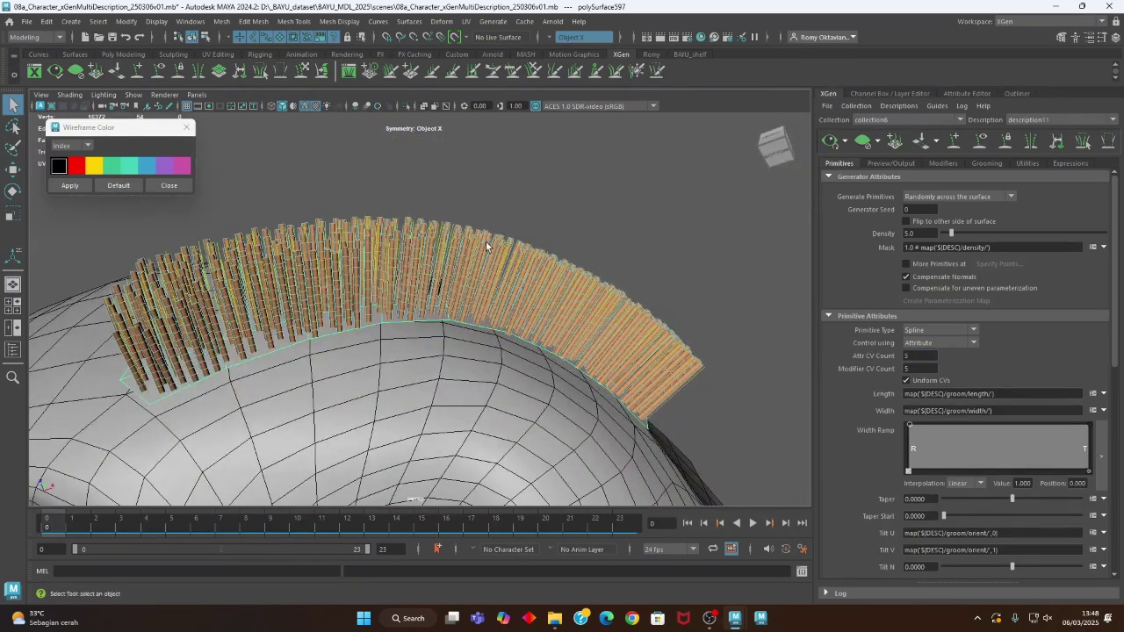
- Set the modifier CV count of the eyebrow's spline primitives to 8 and refresh the preview
click(921, 367)
key(Return)
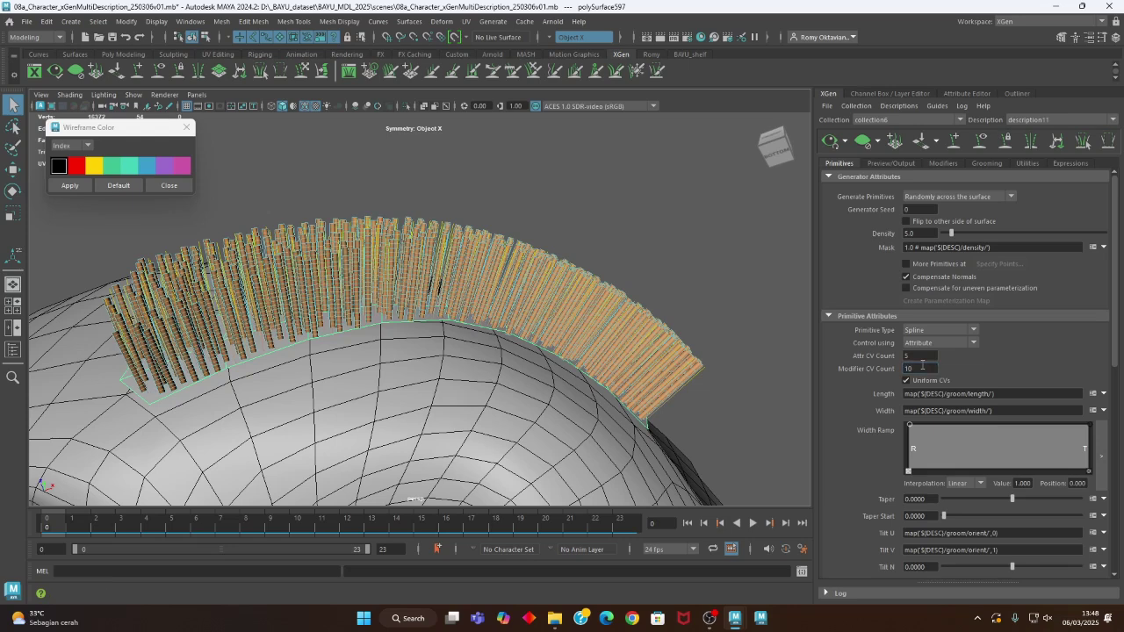
click(927, 369)
key(Return)
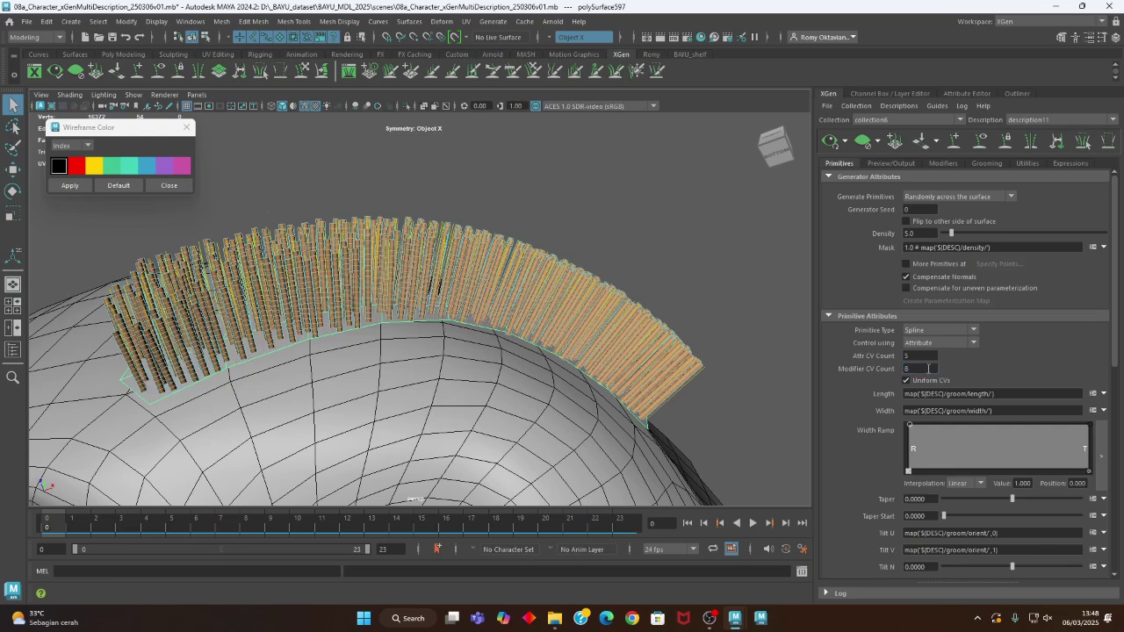
alt+drag(387, 444, 437, 346)
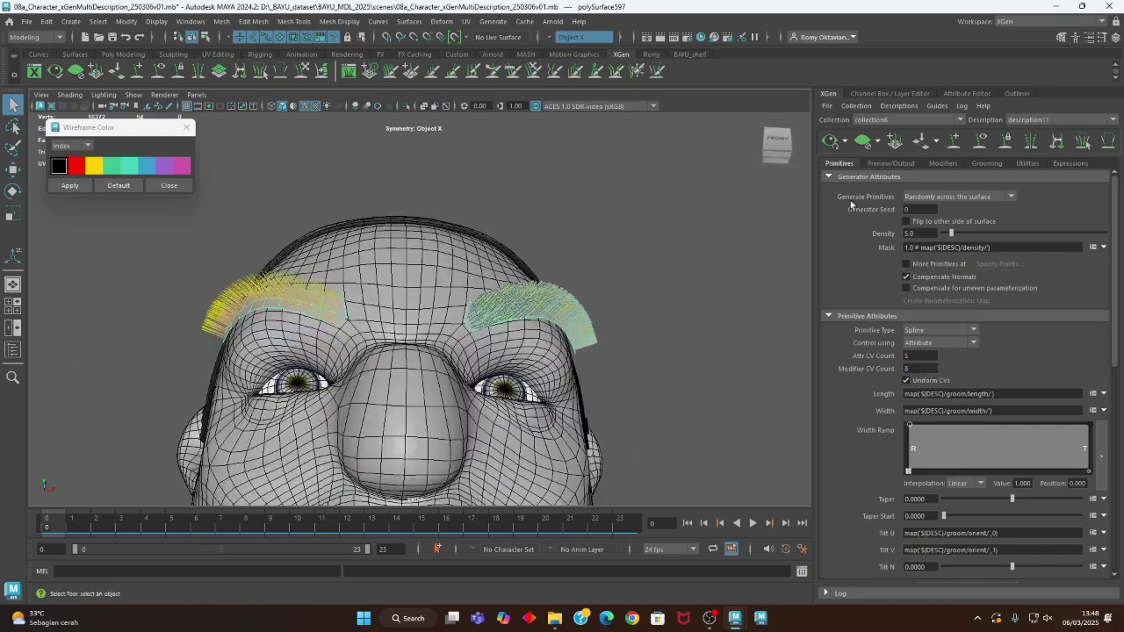
click(830, 140)
alt+drag(674, 384, 694, 422)
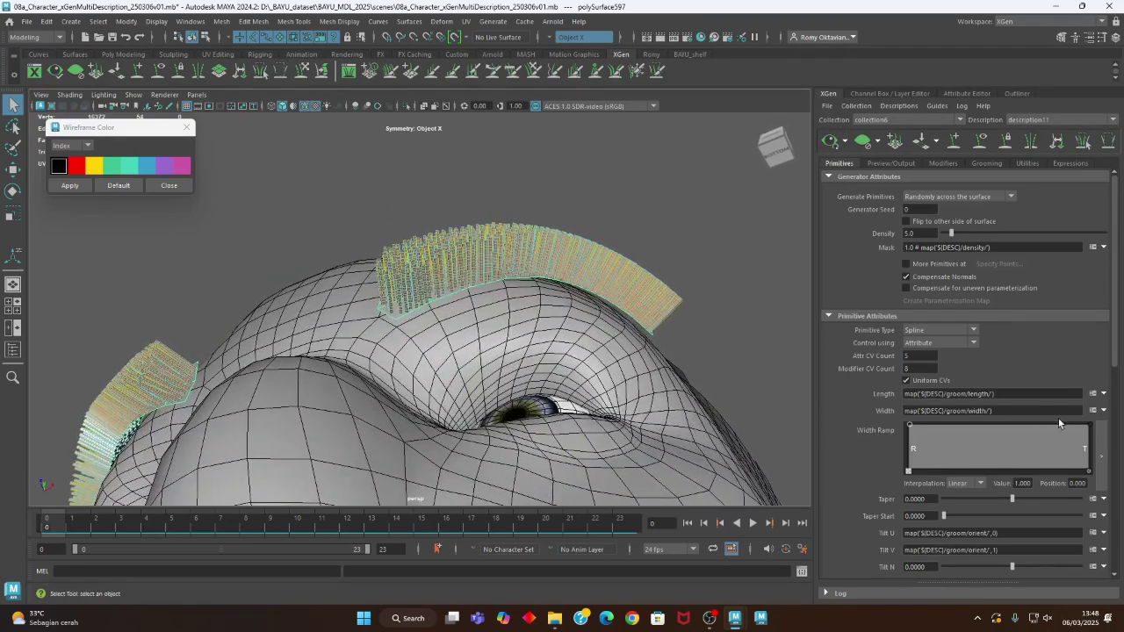
- Taper the eyebrow hairs with a taper of 0.905 and a taper start of 0.43
drag(1014, 498, 1072, 498)
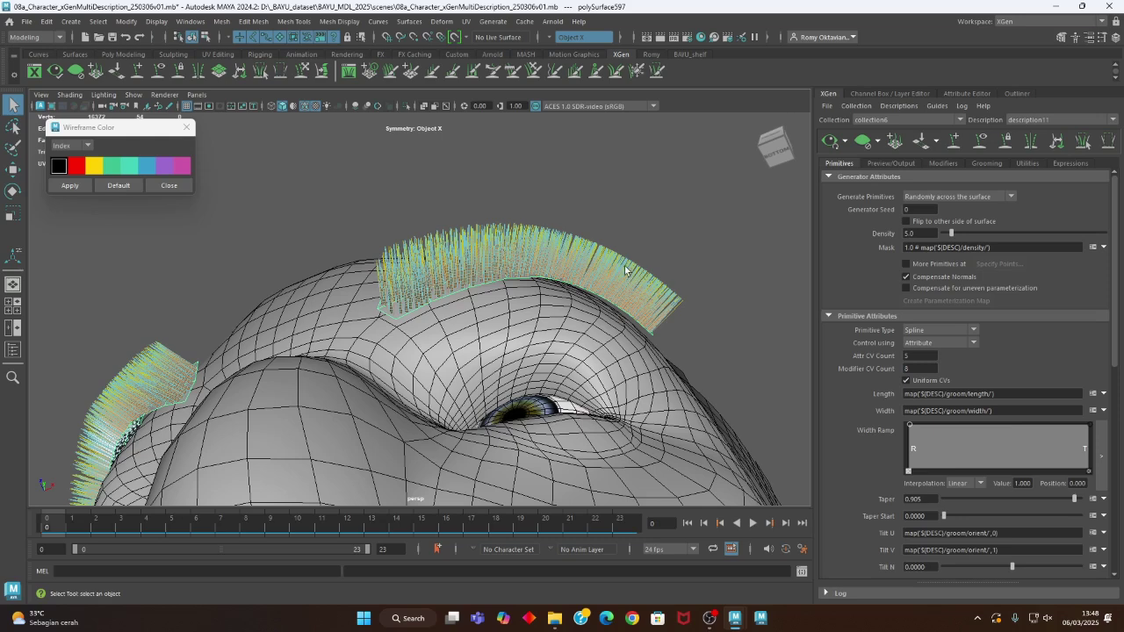
drag(945, 516, 1001, 523)
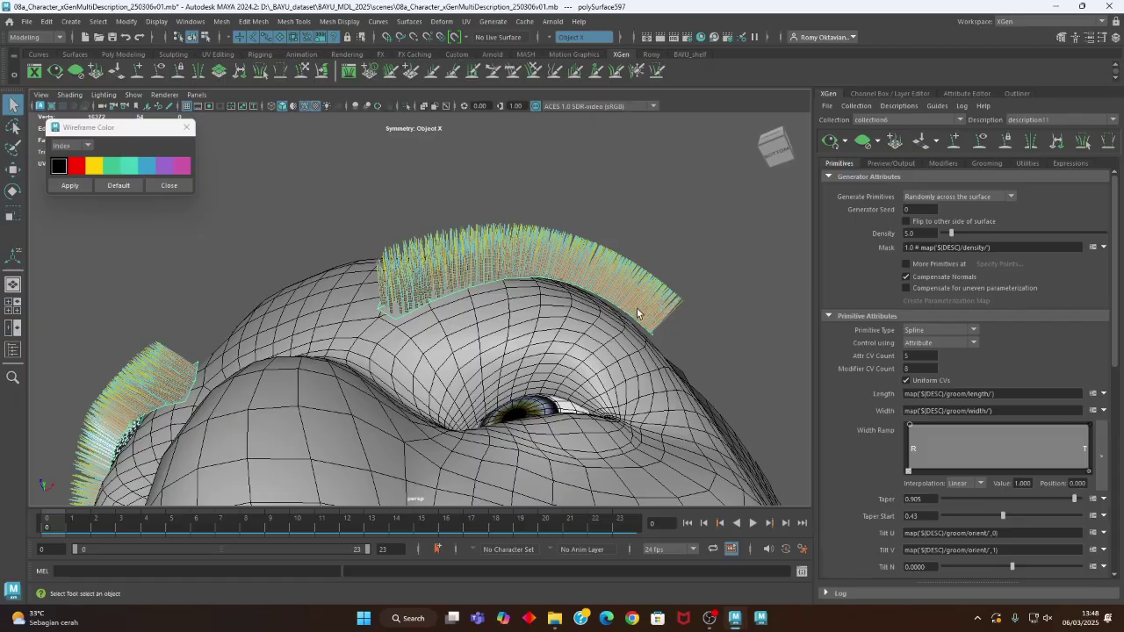
alt+drag(590, 306, 731, 365)
click(776, 145)
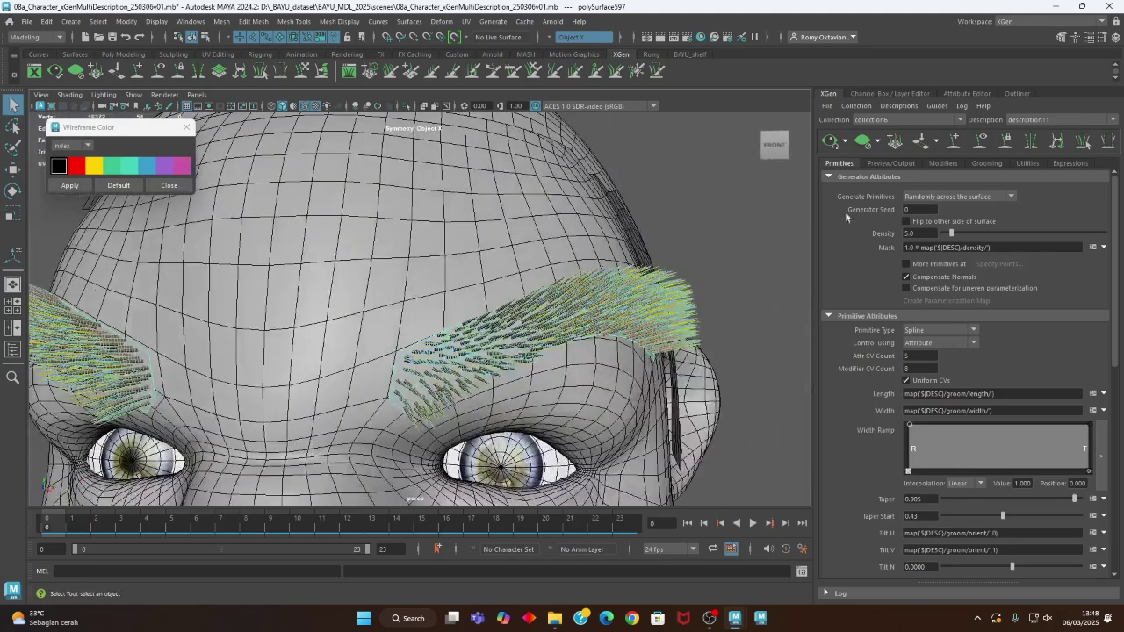
- Try a grooming density of 8 for the eyebrow hairs
click(976, 163)
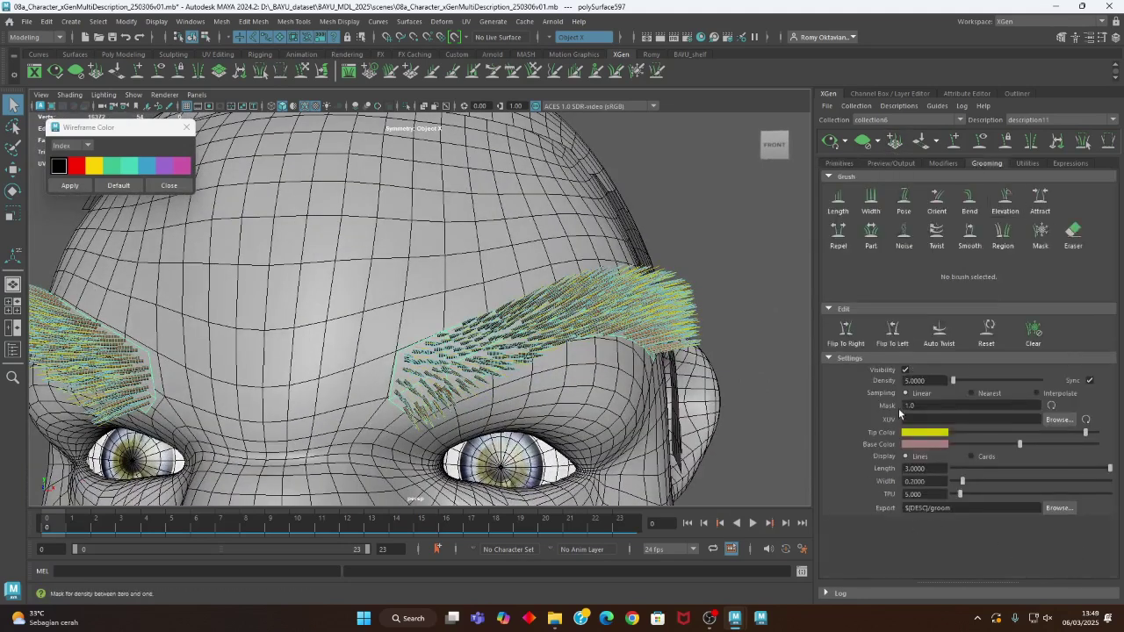
mouse_move(774, 429)
alt+mouse_down()
mouse_move(707, 419)
mouse_move(754, 428)
alt+mouse_up()
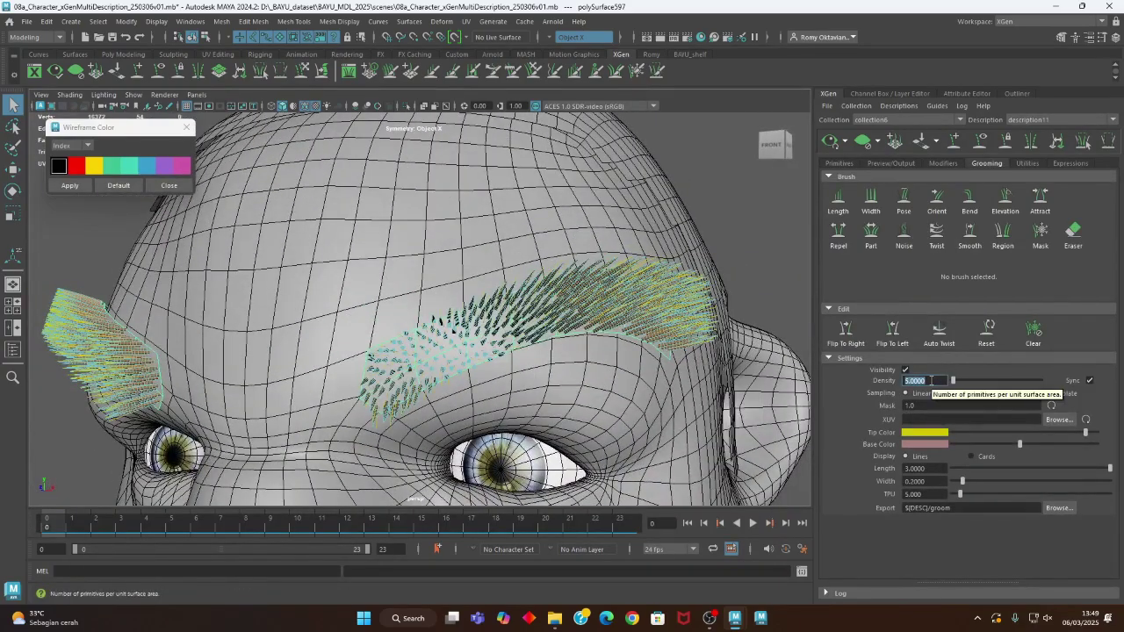
text(8)
key(Return)
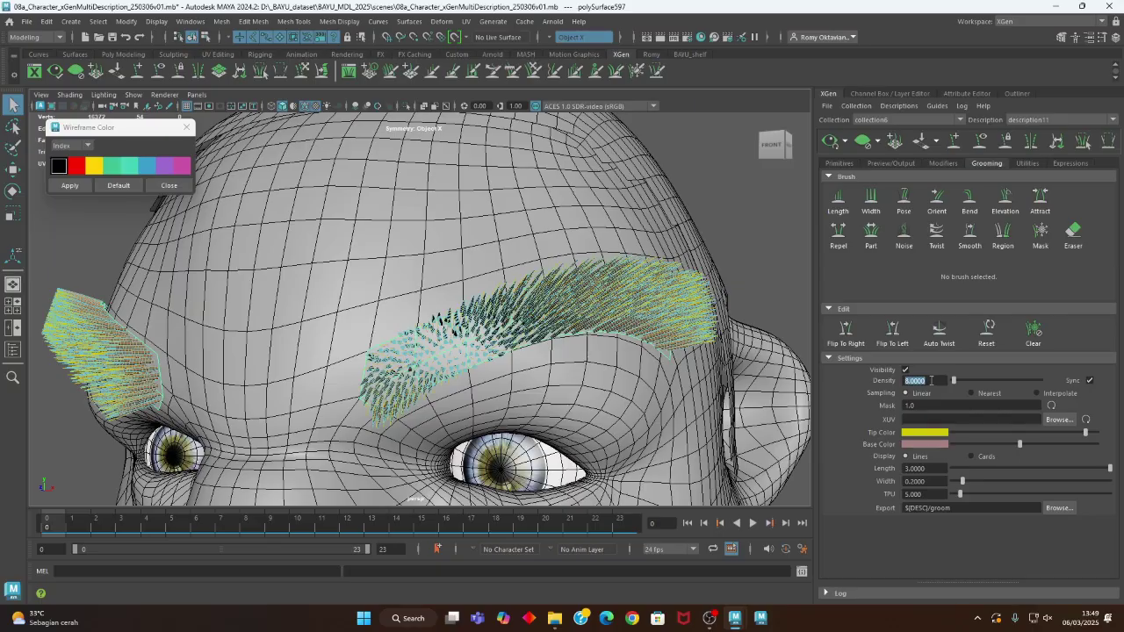
alt+drag(593, 304, 740, 362)
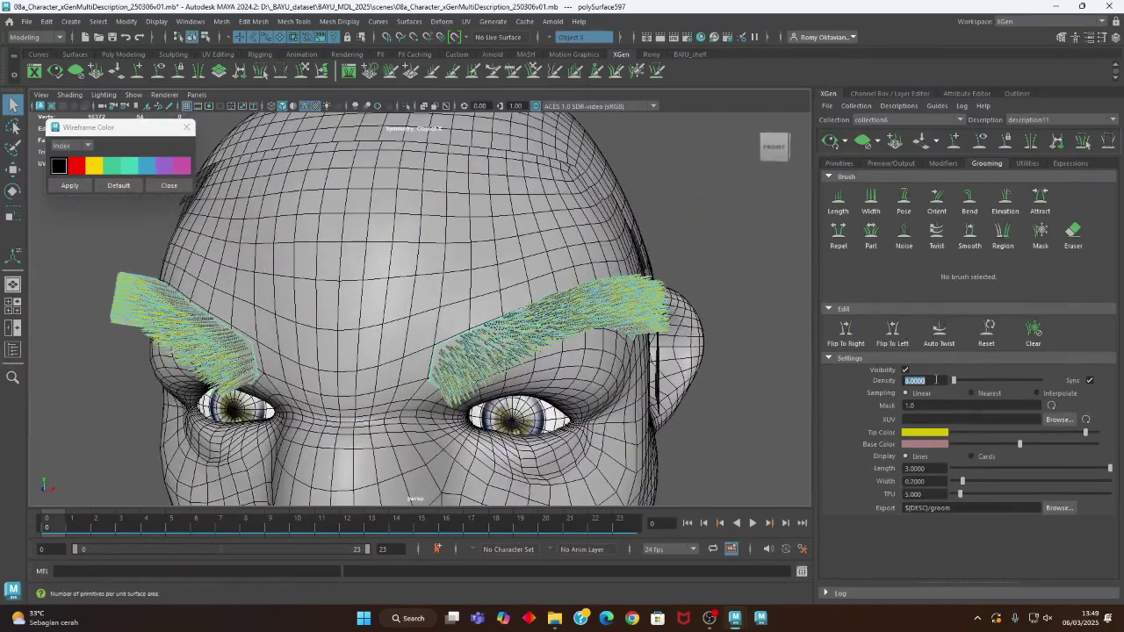
- Set the grooming density of the eyebrow hairs back to 5
text(5)
key(Return)
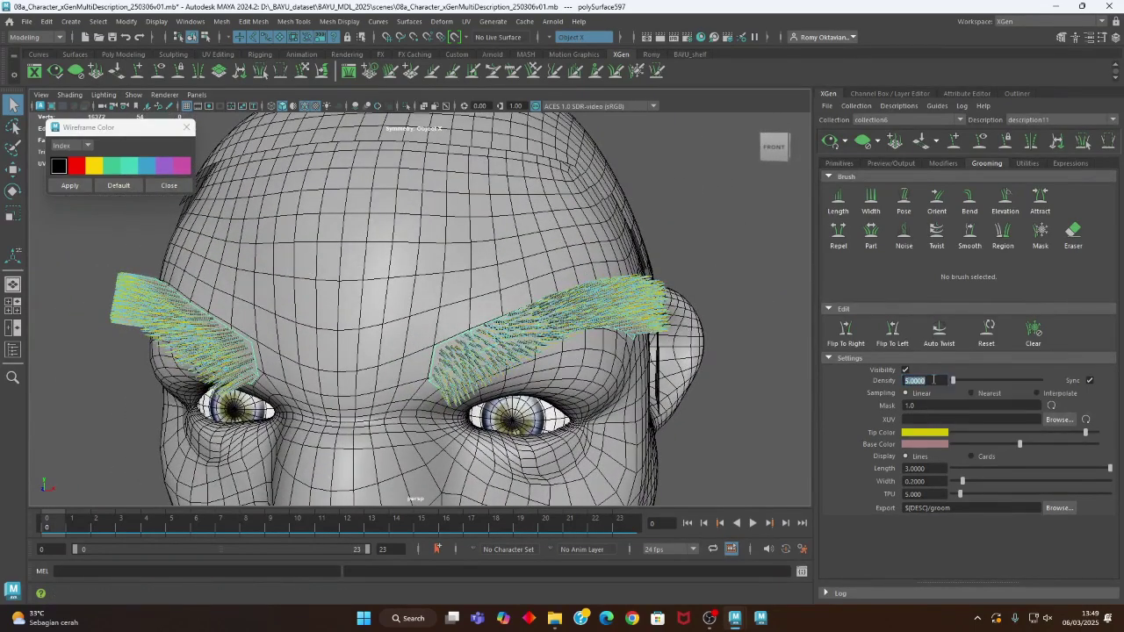
scroll(377, 360, down, 5)
alt+drag(378, 360, 426, 393)
scroll(425, 393, up, 3)
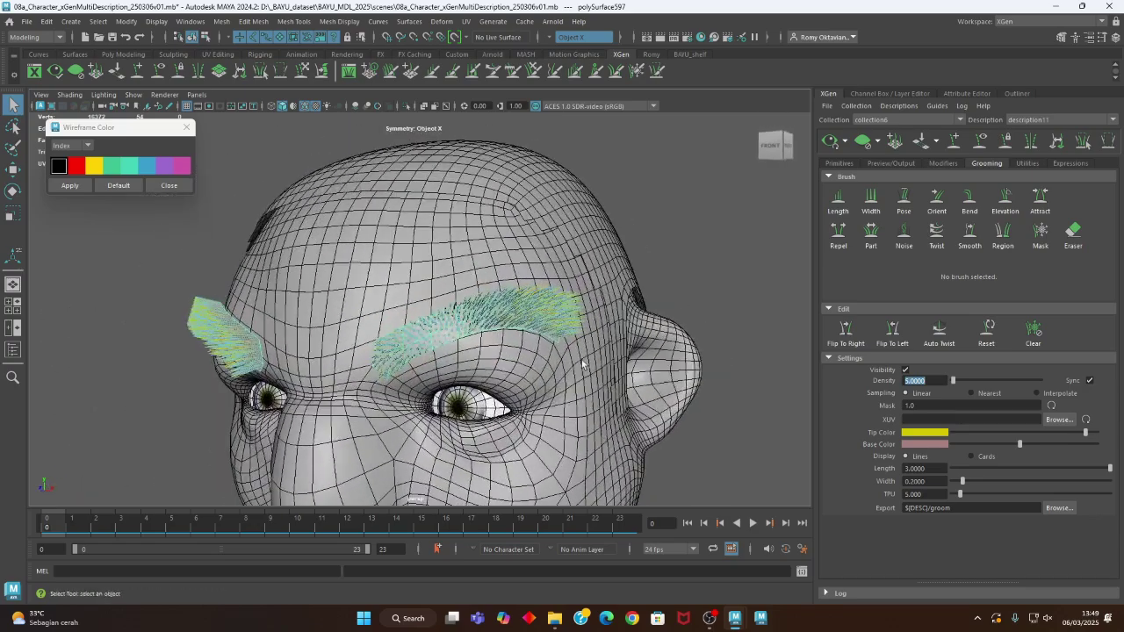
- Comb the hairs along the eyebrow toward its outer end with the Orient brush
click(937, 208)
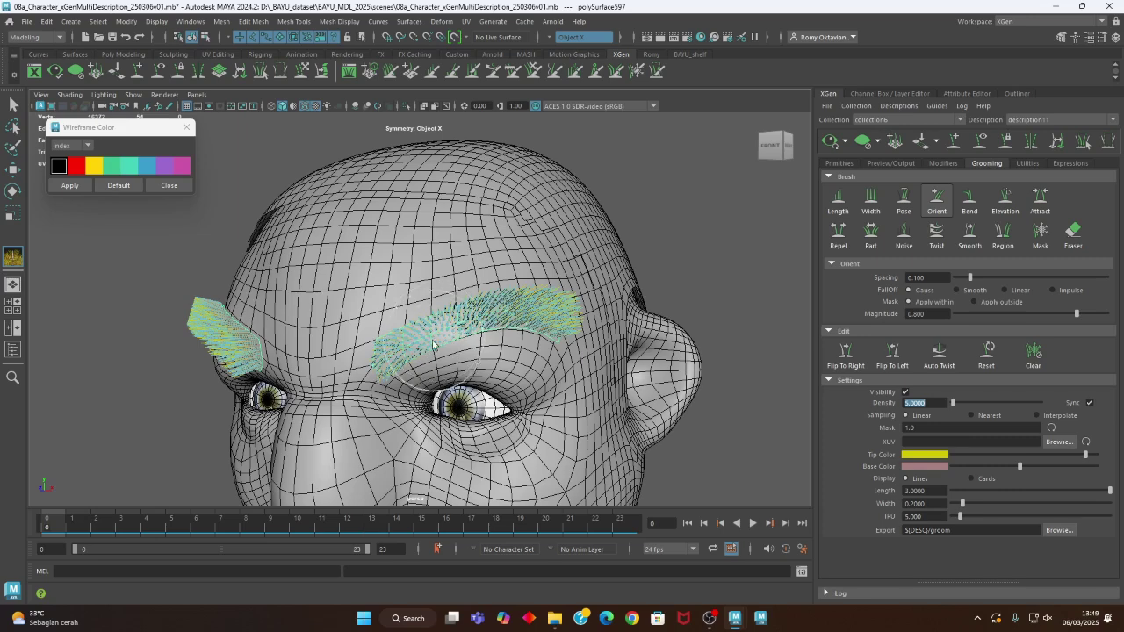
alt+middle_drag(442, 357, 443, 348)
scroll(443, 349, up, 2)
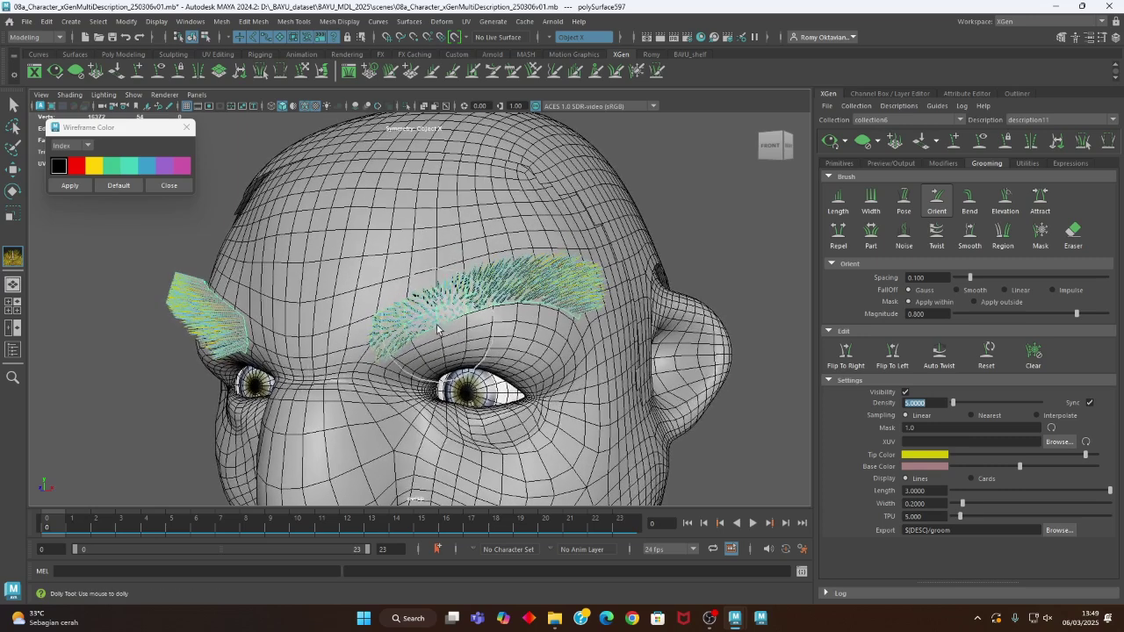
alt+drag(526, 294, 493, 317)
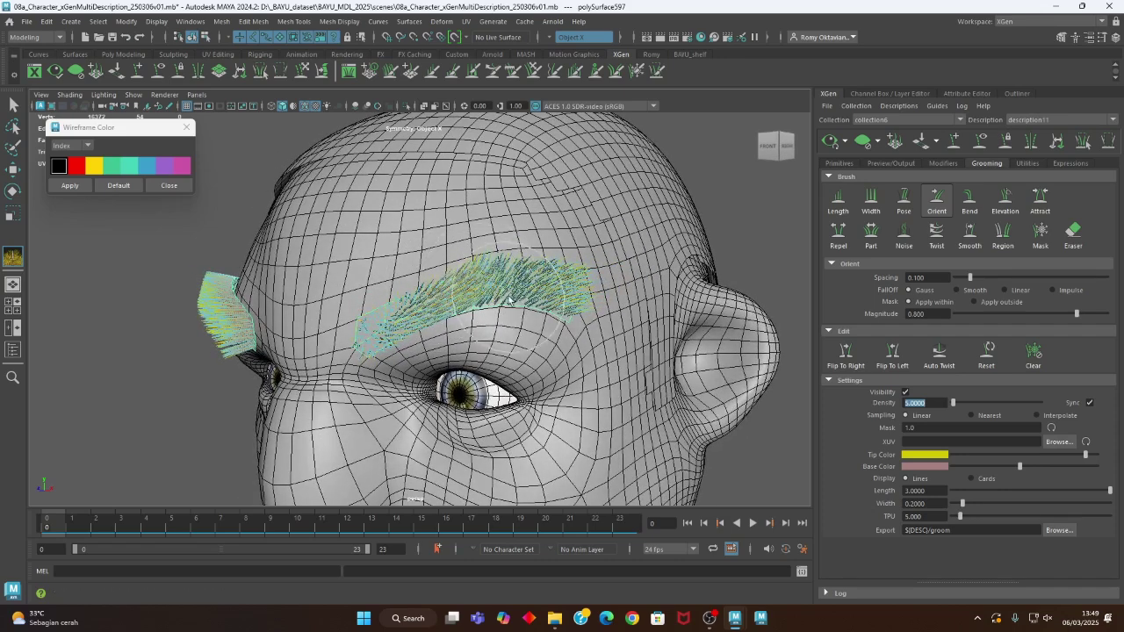
alt+drag(527, 303, 562, 313)
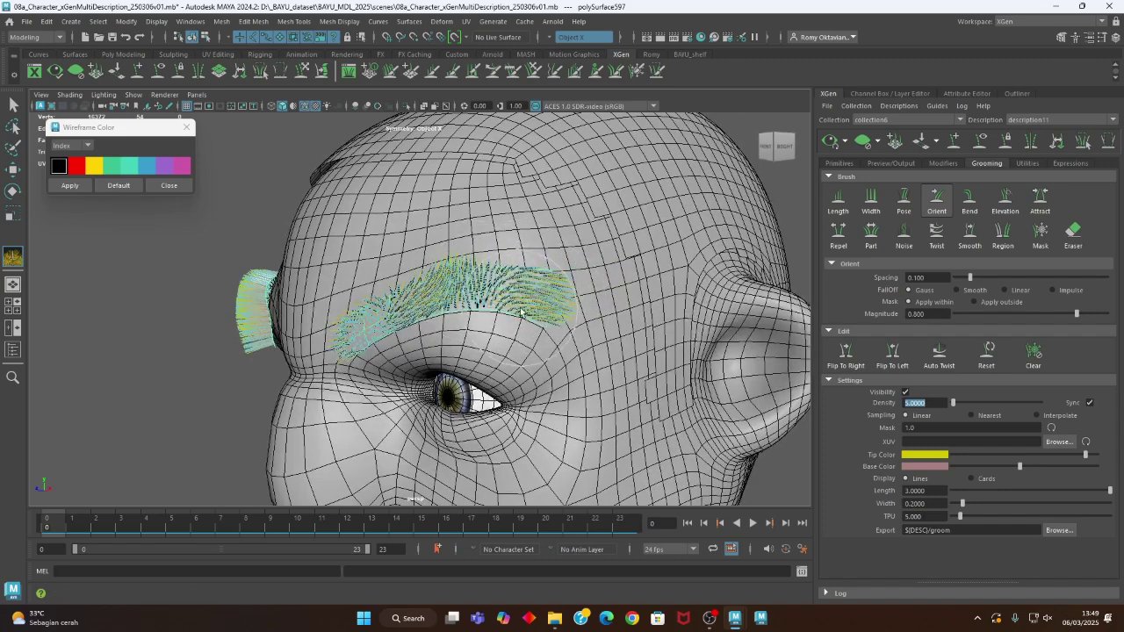
alt+drag(614, 357, 507, 404)
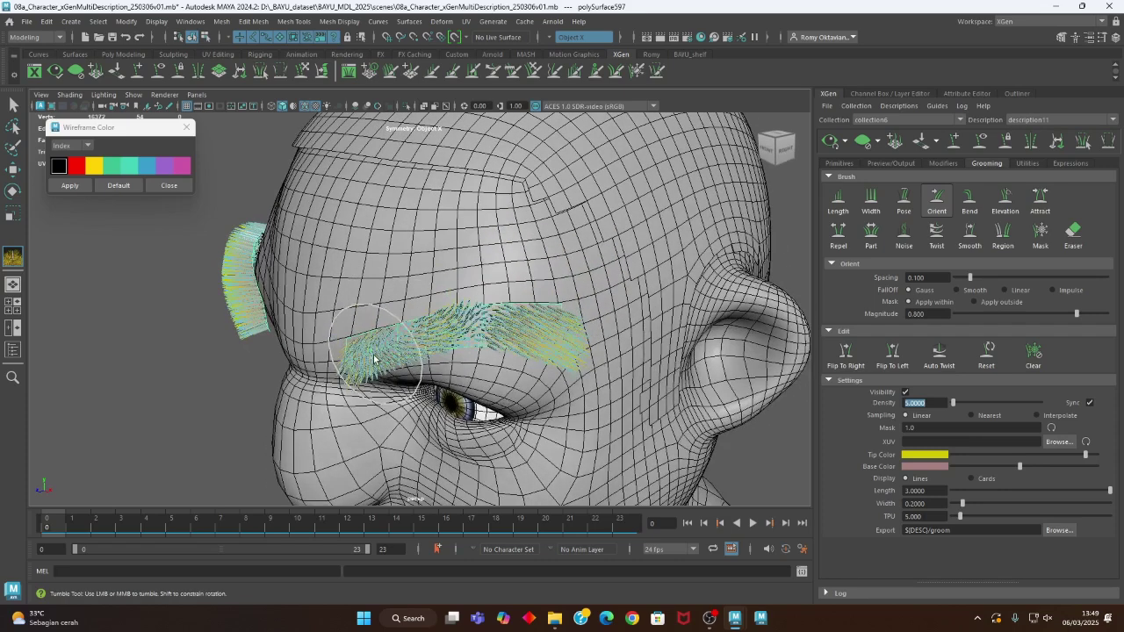
alt+drag(373, 358, 356, 338)
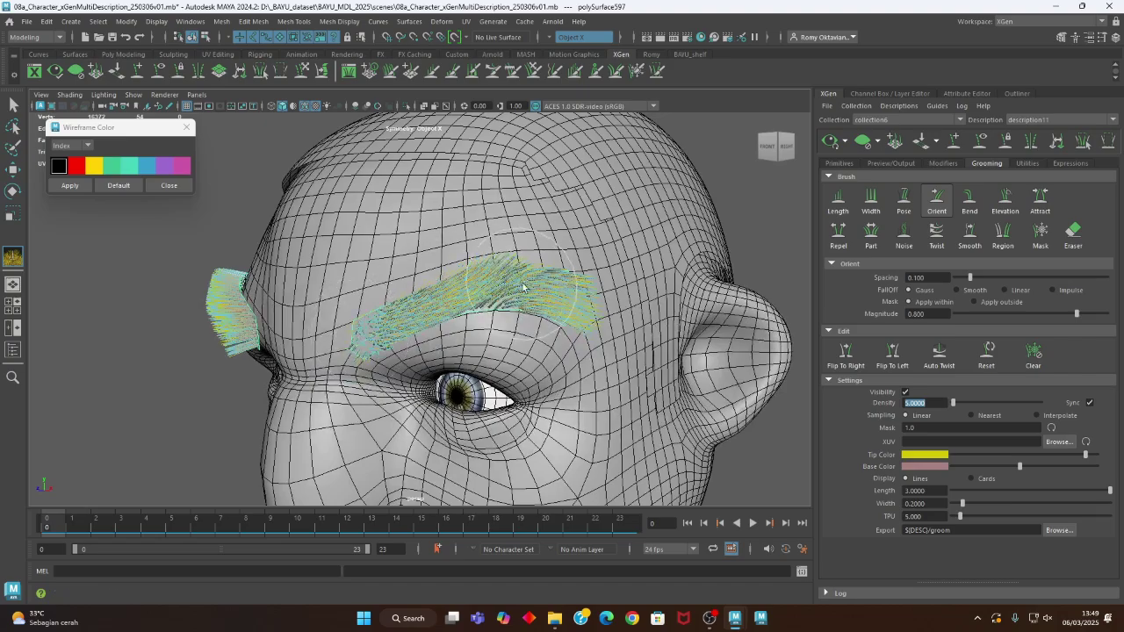
alt+drag(551, 283, 600, 412)
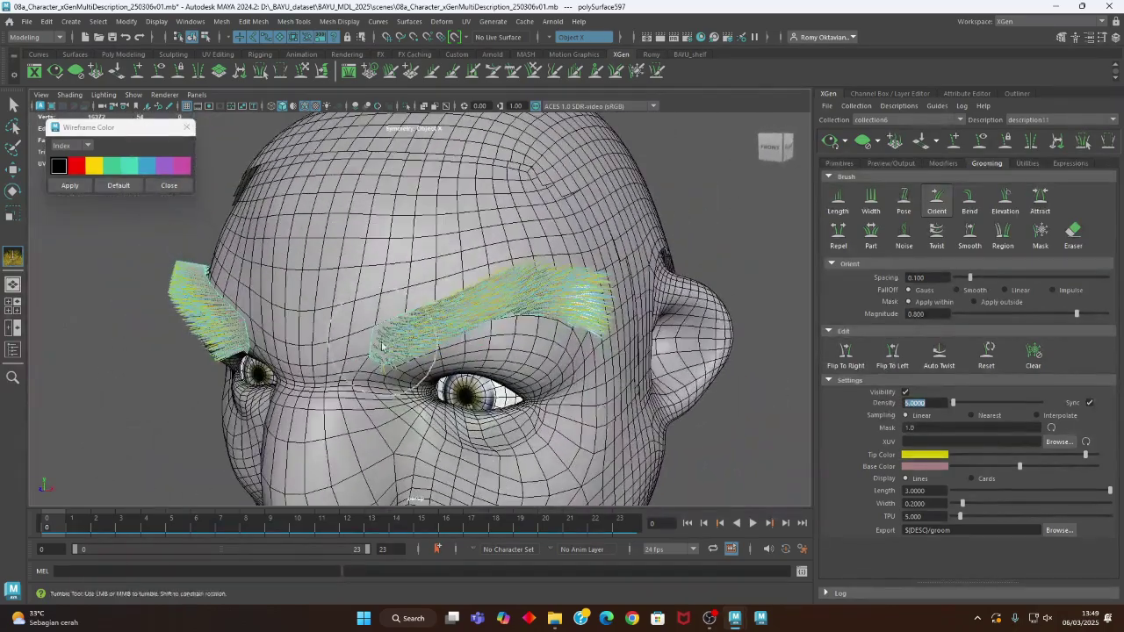
- Reorient the hairs at the eyebrow's inner end and flip the groom to the right for the other eyebrow
drag(383, 352, 367, 341)
alt+drag(467, 423, 704, 412)
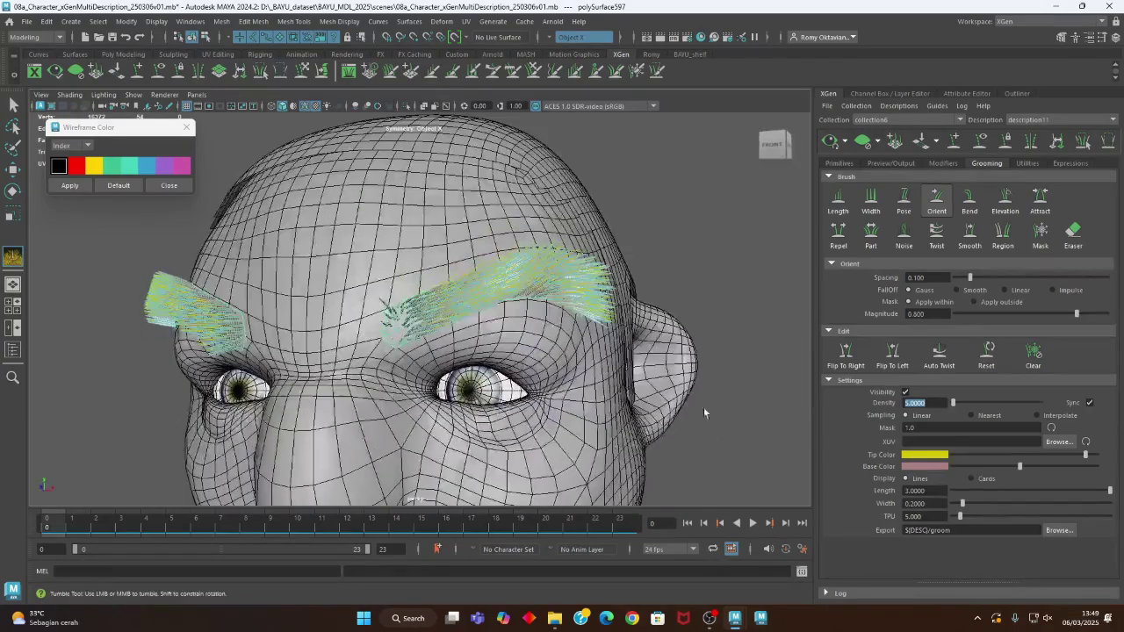
click(846, 360)
mouse_move(654, 474)
alt+mouse_down()
mouse_move(693, 452)
mouse_move(665, 458)
alt+mouse_up()
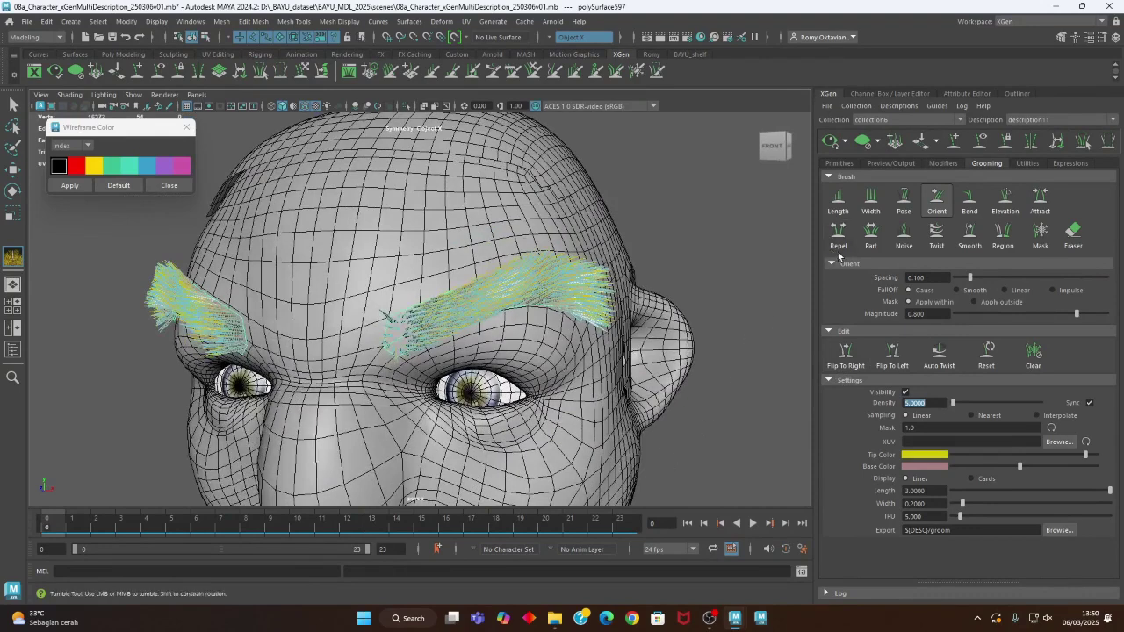
- Bend the hairs along the eyebrow with the Bend brush so they curve toward its outer end
click(969, 198)
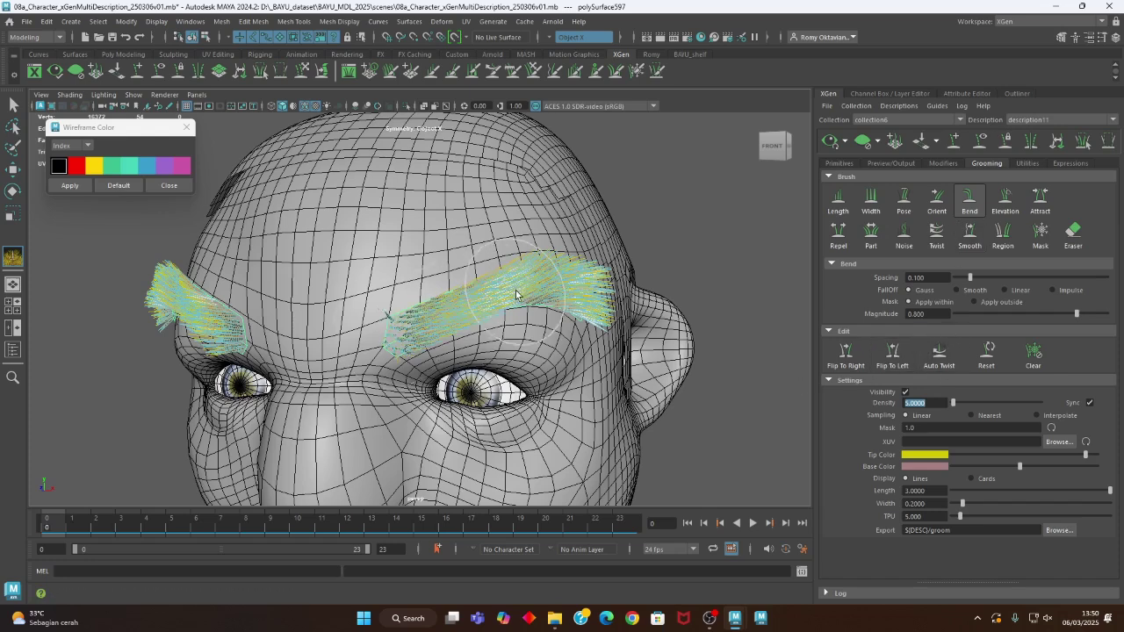
mouse_move(579, 360)
alt+mouse_down()
mouse_move(513, 342)
mouse_move(525, 309)
mouse_move(497, 295)
mouse_move(475, 314)
mouse_move(477, 330)
mouse_move(401, 331)
mouse_move(402, 320)
mouse_move(436, 314)
mouse_move(465, 326)
mouse_move(483, 312)
mouse_move(505, 342)
mouse_move(491, 344)
alt+mouse_up()
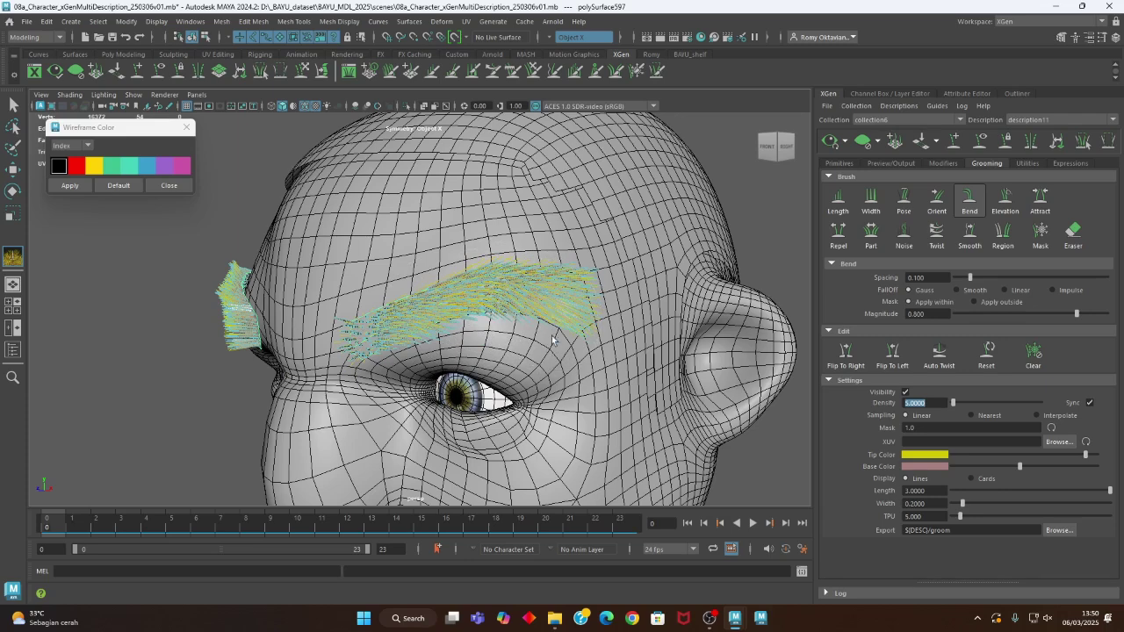
alt+drag(560, 355, 534, 355)
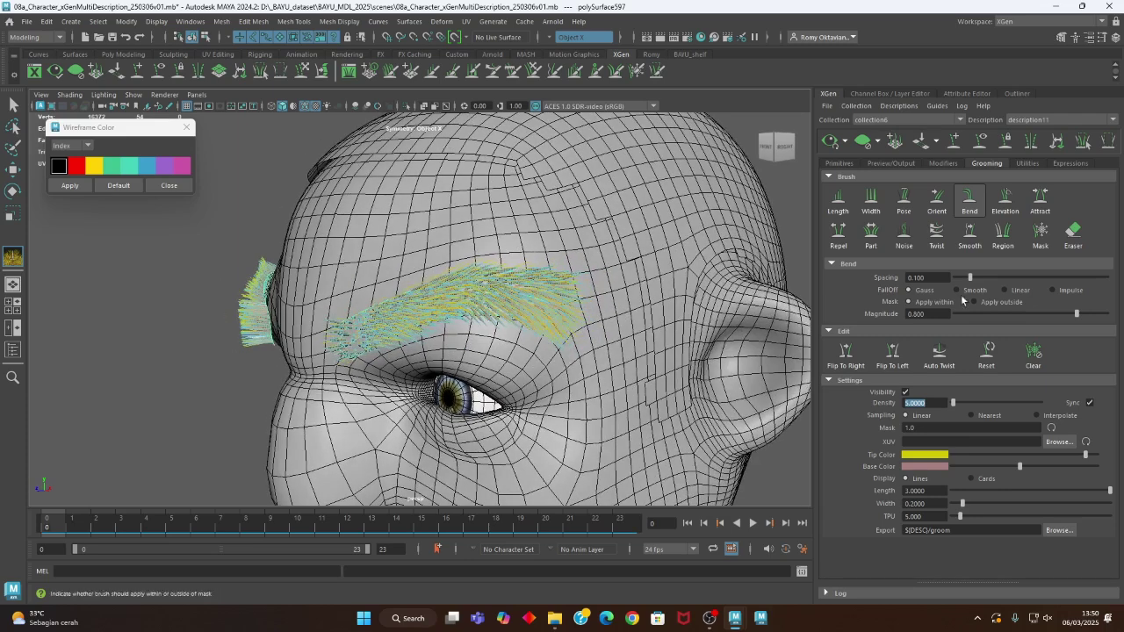
- Gather the hairs at the eyebrow's outer end with the Attract brush at magnitude 0.241 and bend the hairs along the upper edge
click(1039, 201)
alt+drag(639, 381, 561, 368)
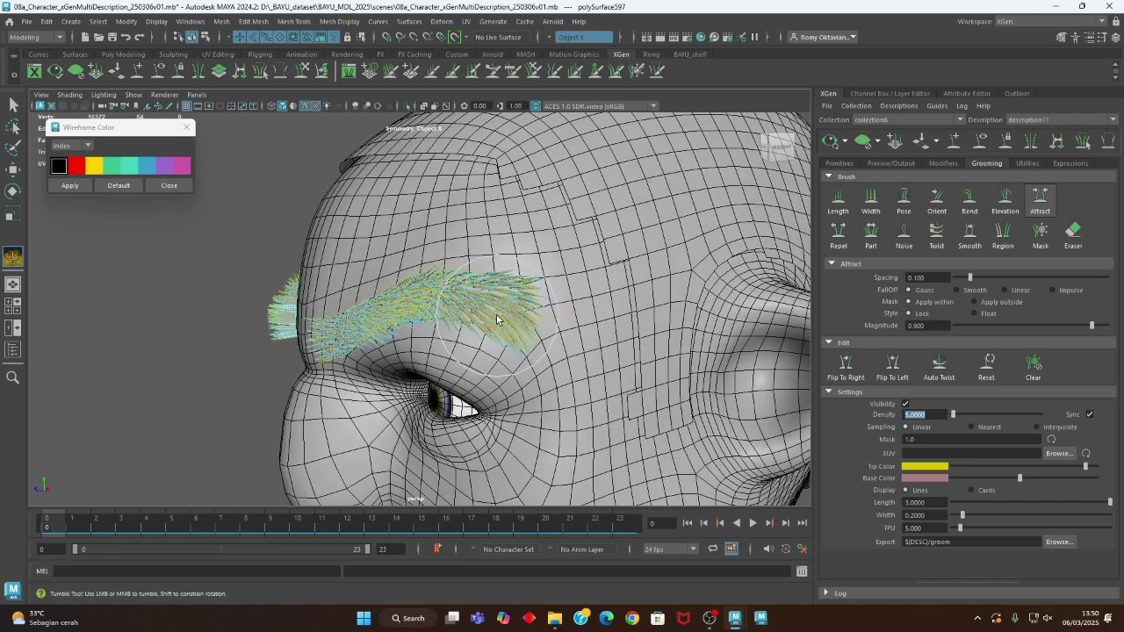
drag(1091, 325, 991, 333)
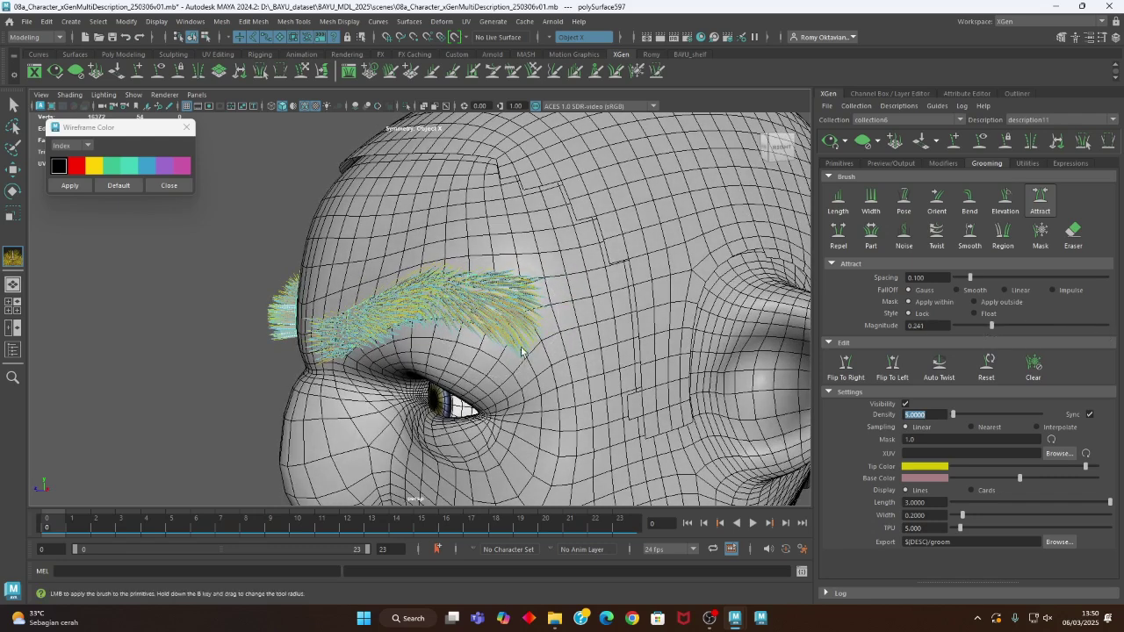
mouse_move(535, 295)
mouse_down()
mouse_move(493, 316)
mouse_move(493, 334)
mouse_up()
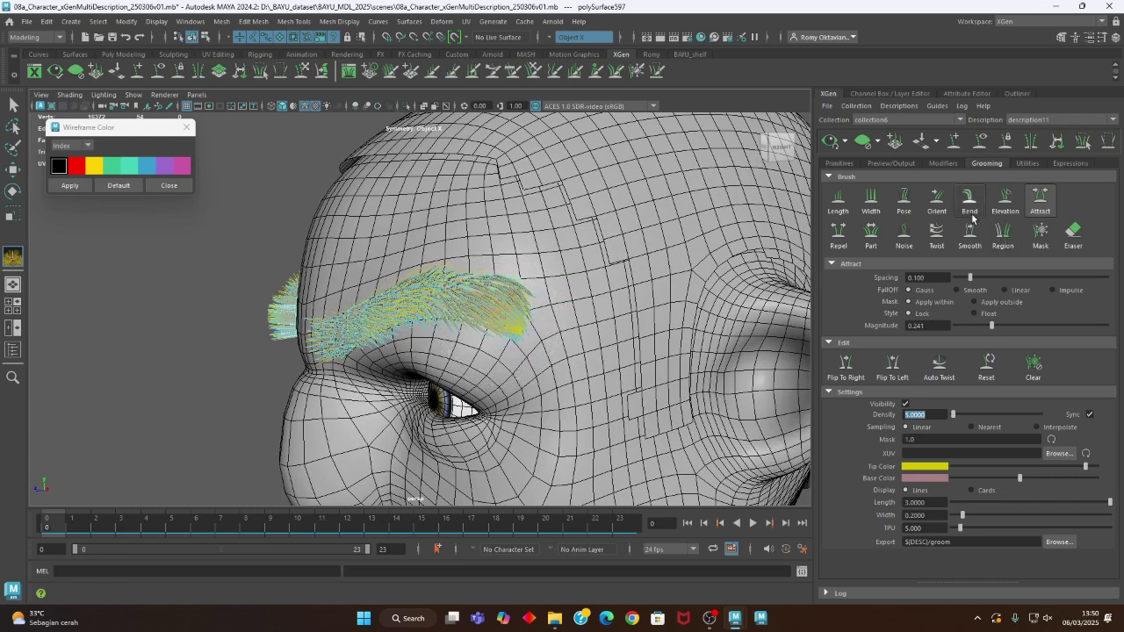
click(969, 200)
mouse_move(484, 279)
alt+mouse_down()
mouse_move(492, 290)
mouse_move(474, 270)
alt+mouse_up()
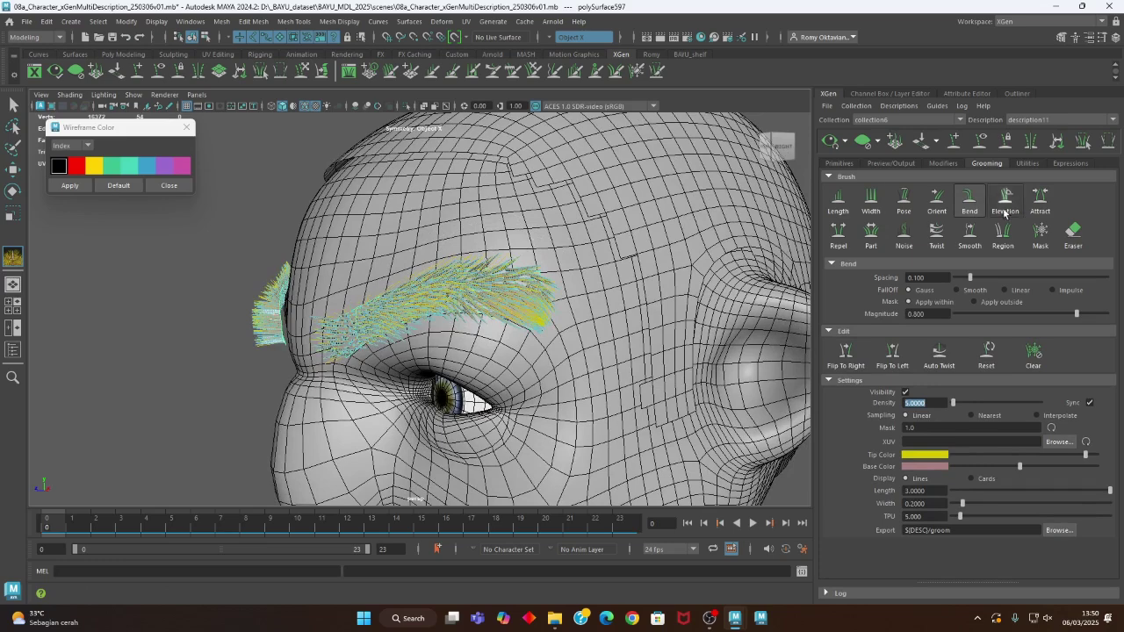
- Spread the hairs along the eyebrow and around its inner end with the Repel brush, and flip the groom to the right
click(838, 232)
mouse_move(386, 311)
alt+mouse_down()
mouse_move(428, 296)
mouse_move(412, 294)
alt+mouse_up()
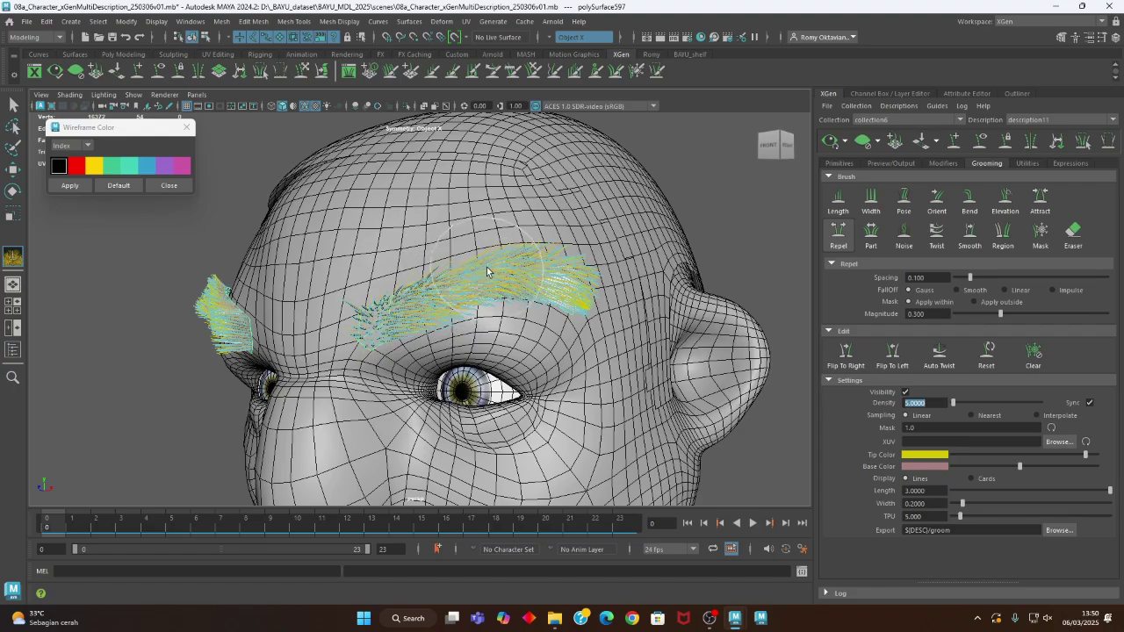
mouse_move(485, 278)
alt+mouse_down()
mouse_move(469, 331)
mouse_move(485, 320)
mouse_move(562, 329)
mouse_move(672, 306)
mouse_move(725, 318)
mouse_move(658, 395)
alt+mouse_up()
mouse_move(411, 353)
alt+mouse_down()
mouse_move(401, 325)
mouse_move(414, 345)
alt+mouse_up()
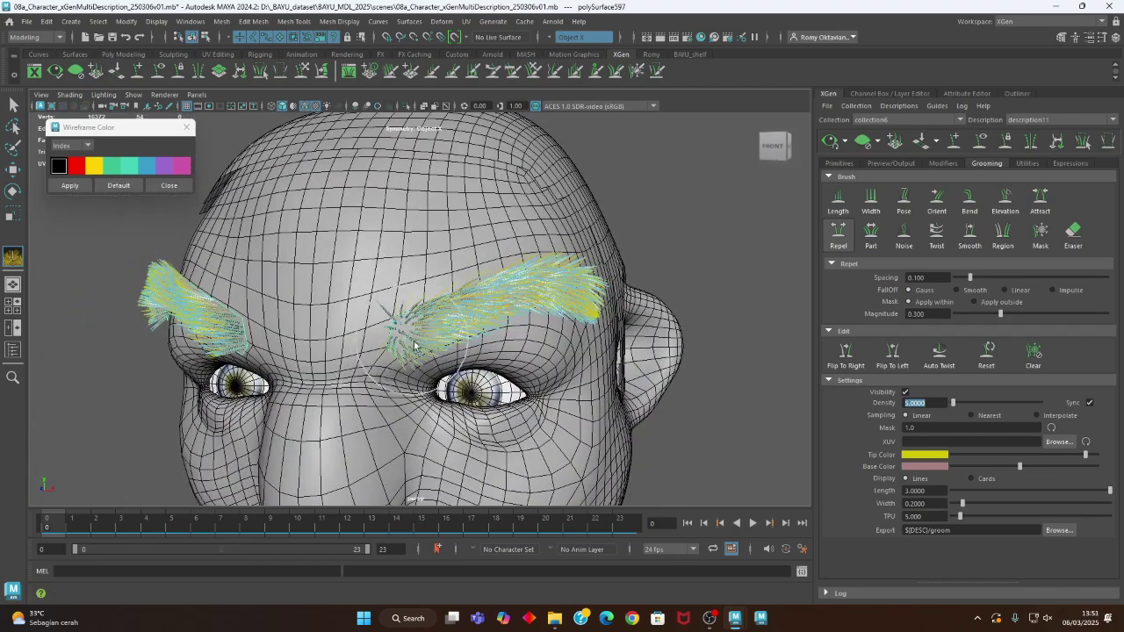
alt+drag(450, 307, 497, 316)
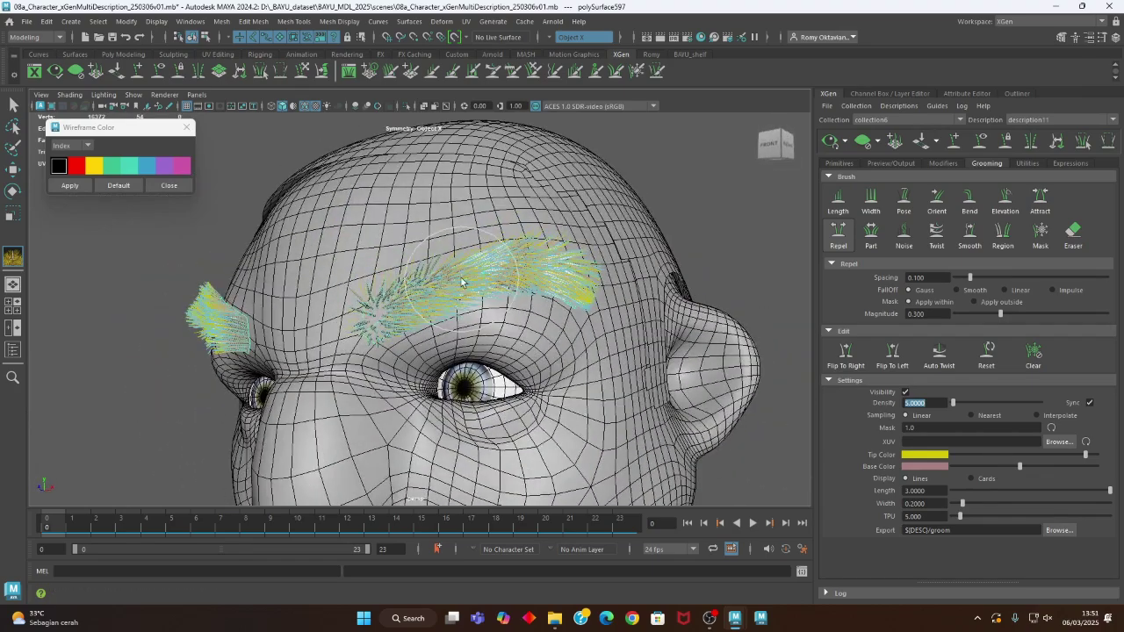
alt+drag(569, 349, 790, 378)
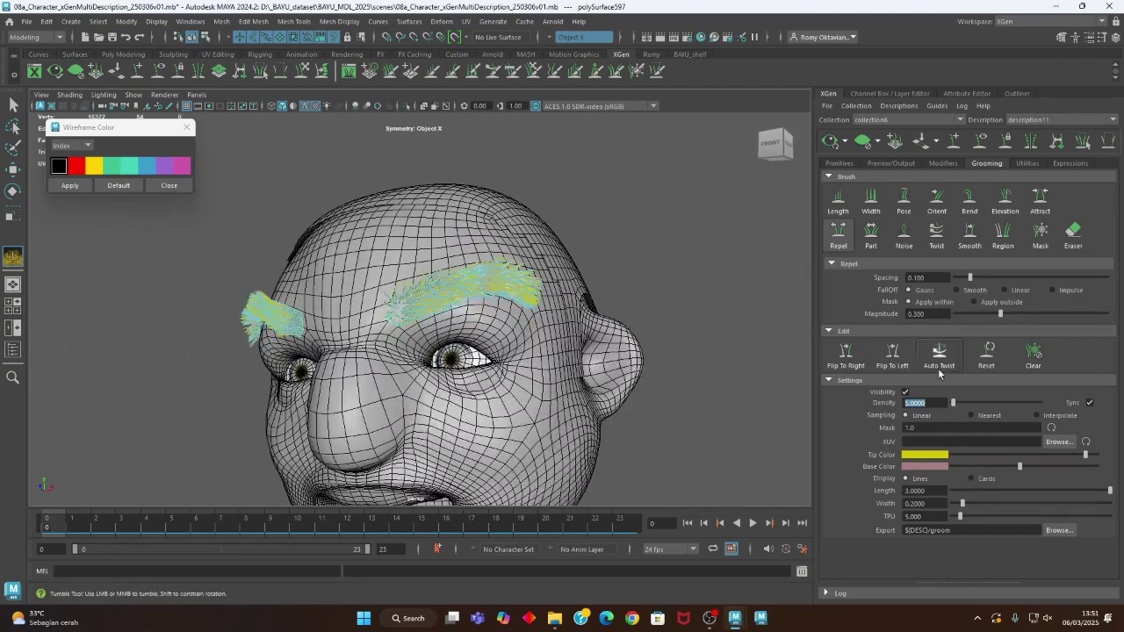
click(844, 367)
mouse_move(562, 351)
alt+mouse_down()
mouse_move(498, 335)
mouse_move(561, 351)
alt+mouse_up()
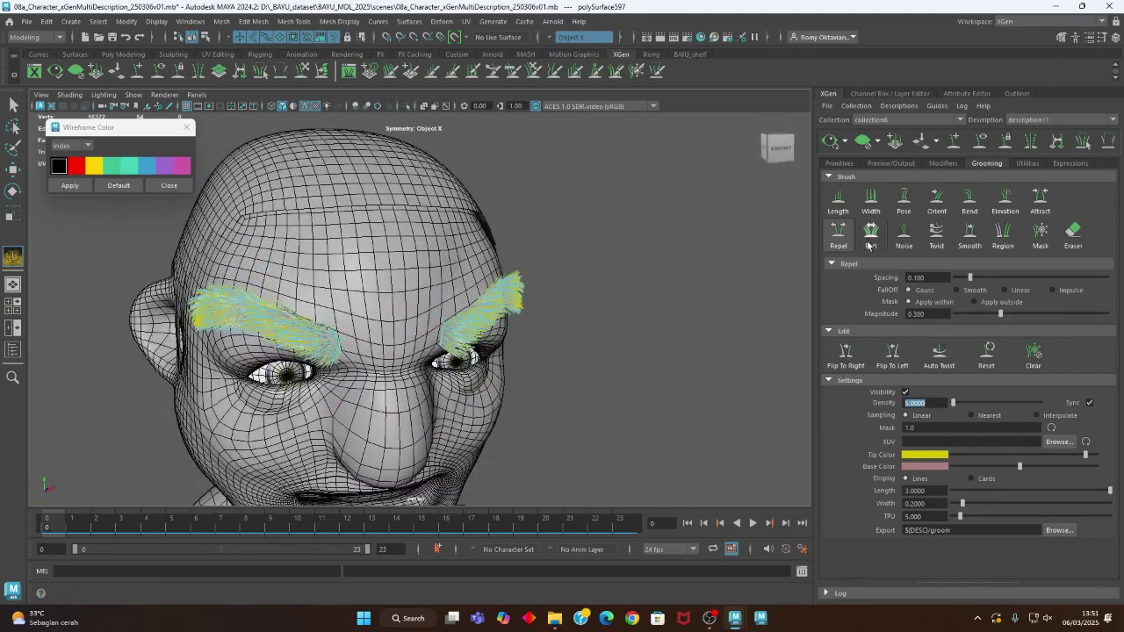
- Roughen the hairs along the whole eyebrow with the Noise brush
click(903, 232)
alt+drag(471, 322, 377, 307)
alt+right_drag(377, 307, 571, 339)
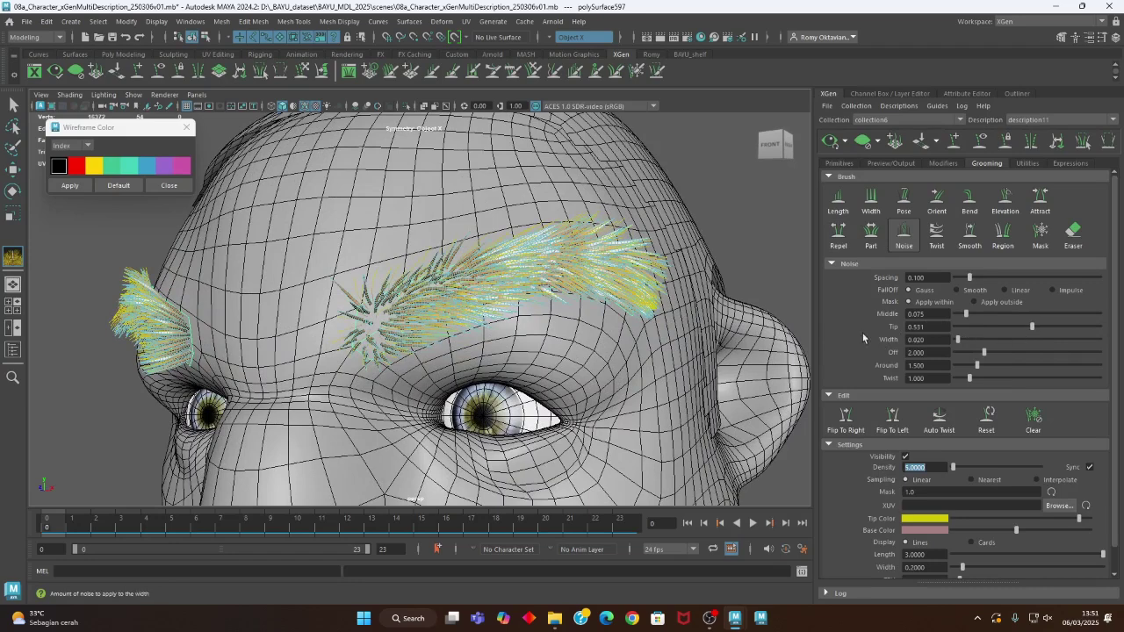
alt+drag(377, 323, 405, 328)
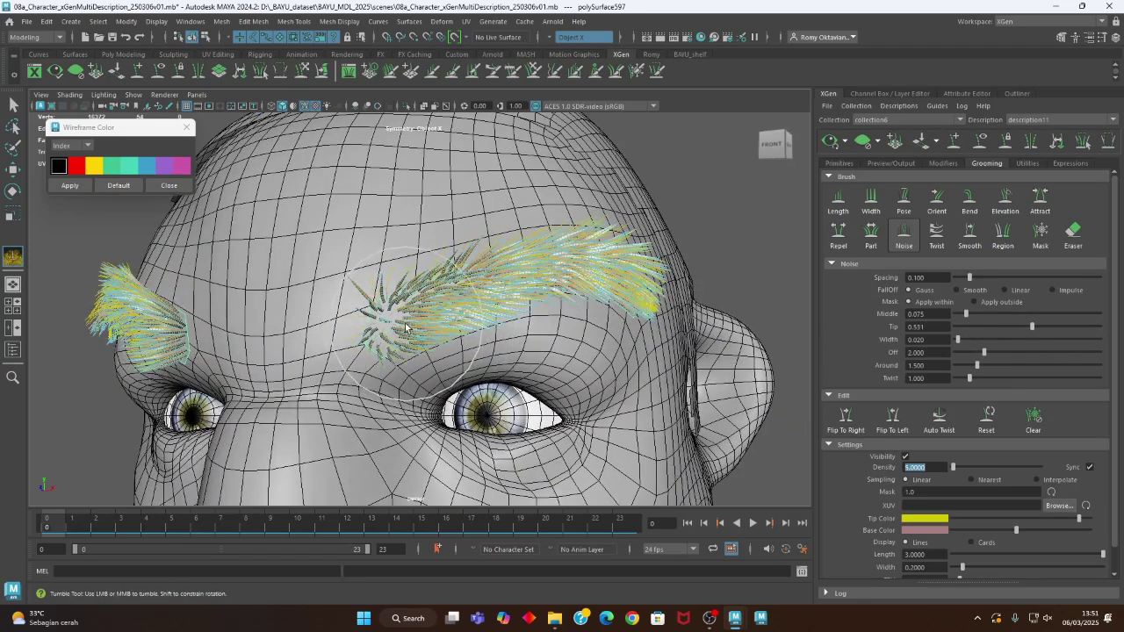
mouse_move(456, 290)
alt+mouse_down()
mouse_move(484, 268)
mouse_move(535, 254)
mouse_move(412, 317)
mouse_move(474, 290)
mouse_move(549, 283)
mouse_move(579, 294)
mouse_move(582, 333)
mouse_move(519, 322)
alt+mouse_up()
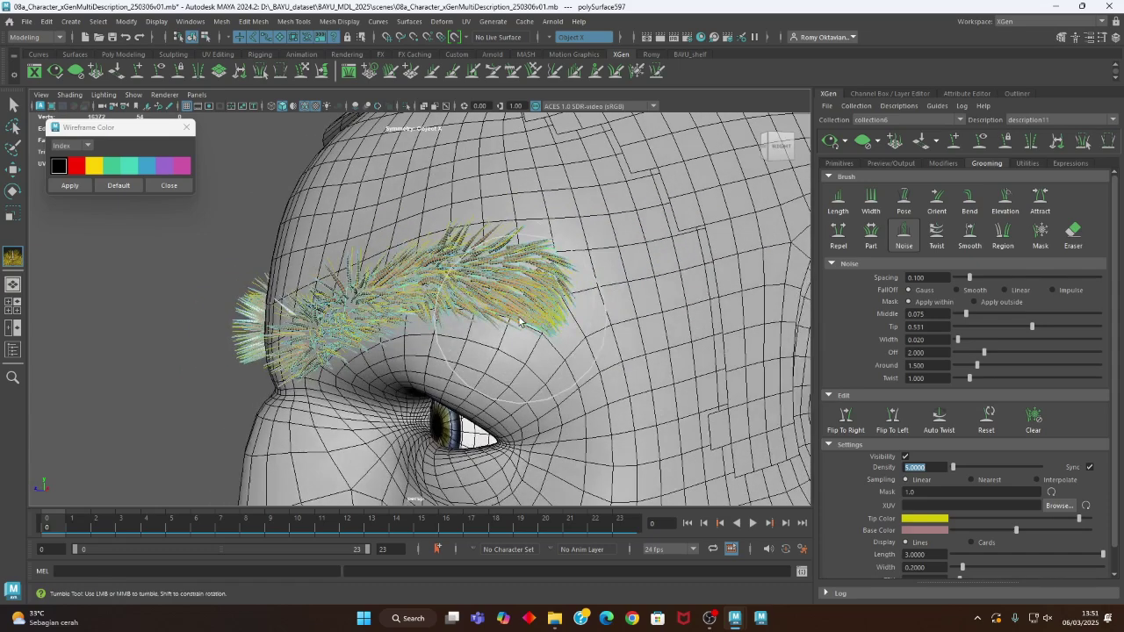
alt+drag(609, 386, 571, 401)
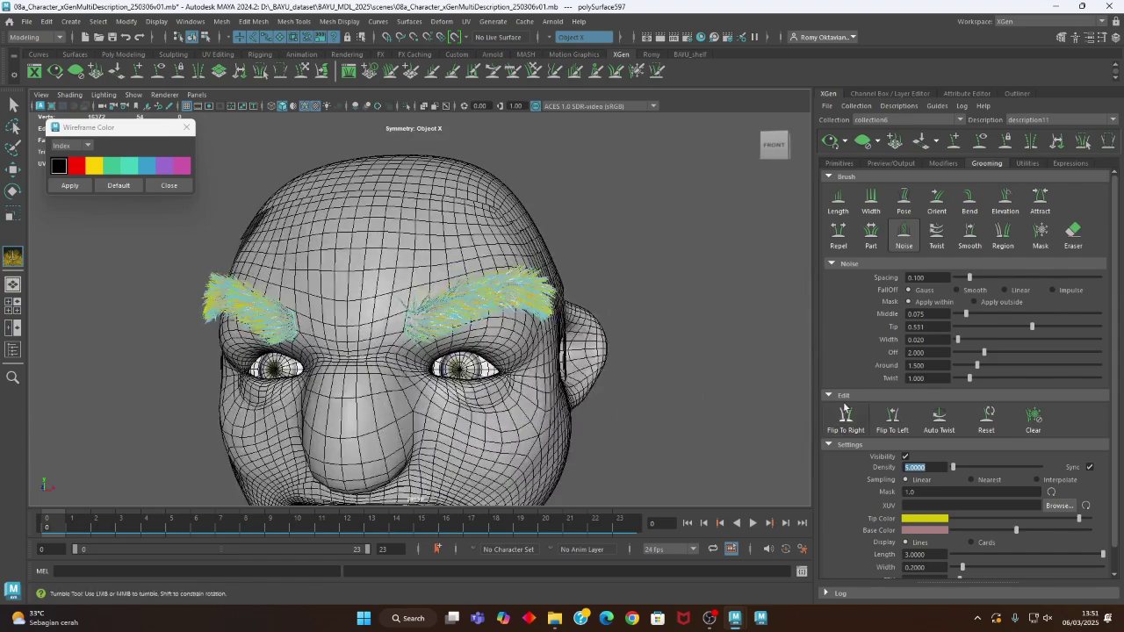
alt+drag(447, 416, 491, 420)
alt+middle_drag(492, 419, 569, 410)
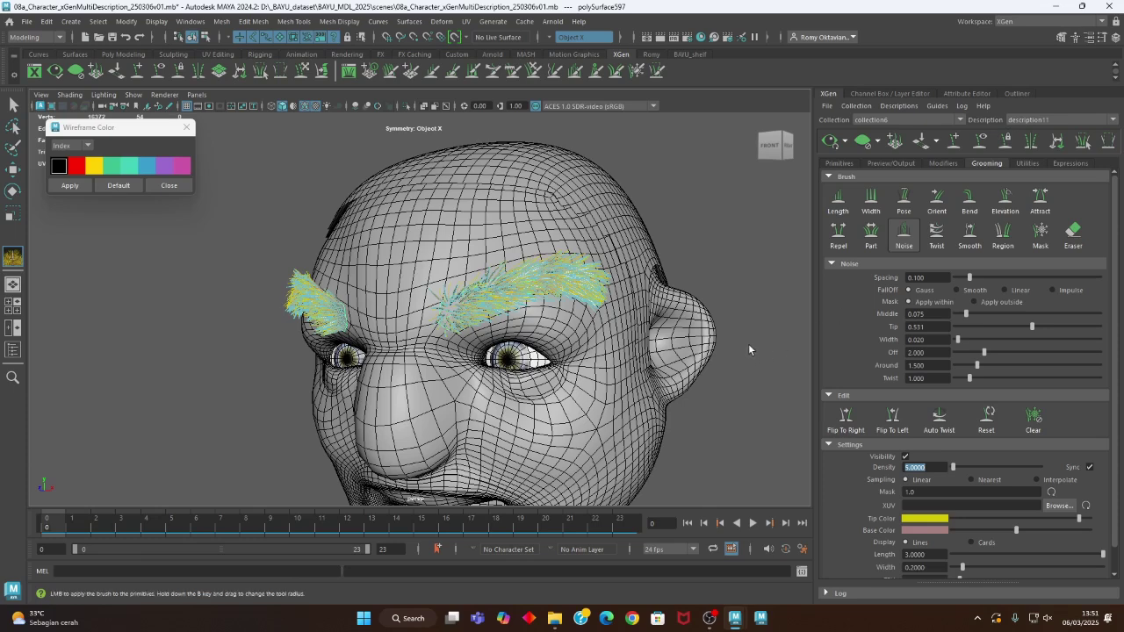
- Delete the materials hairPhysicalShader1, hairPhysicalShader4 and hairPhysicalShader5 in the Hypershade
click(1018, 93)
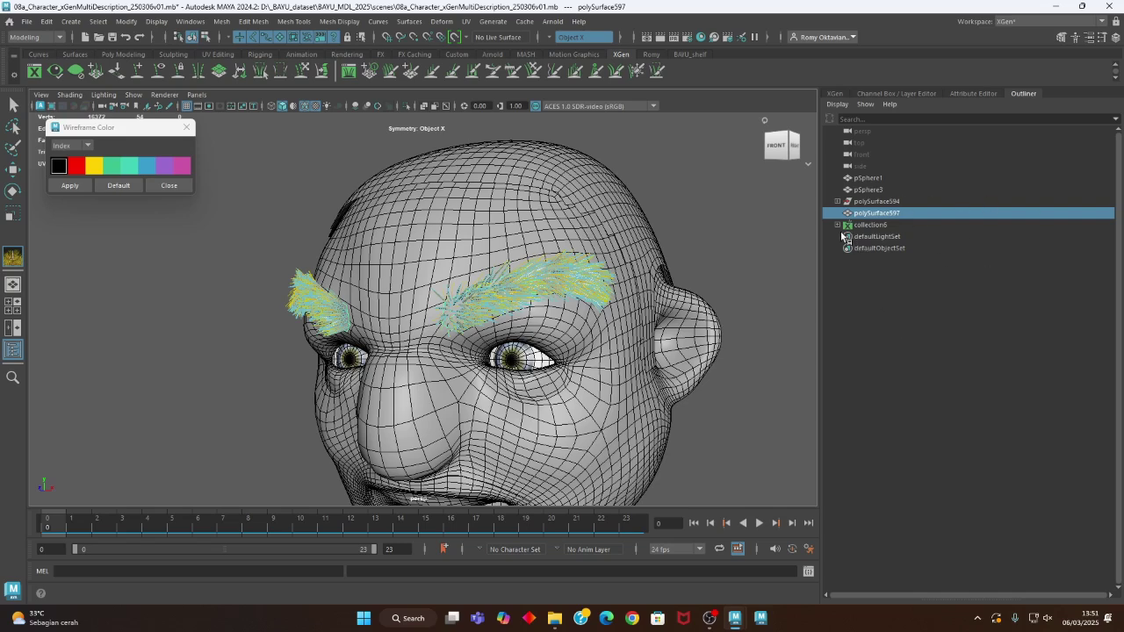
click(869, 225)
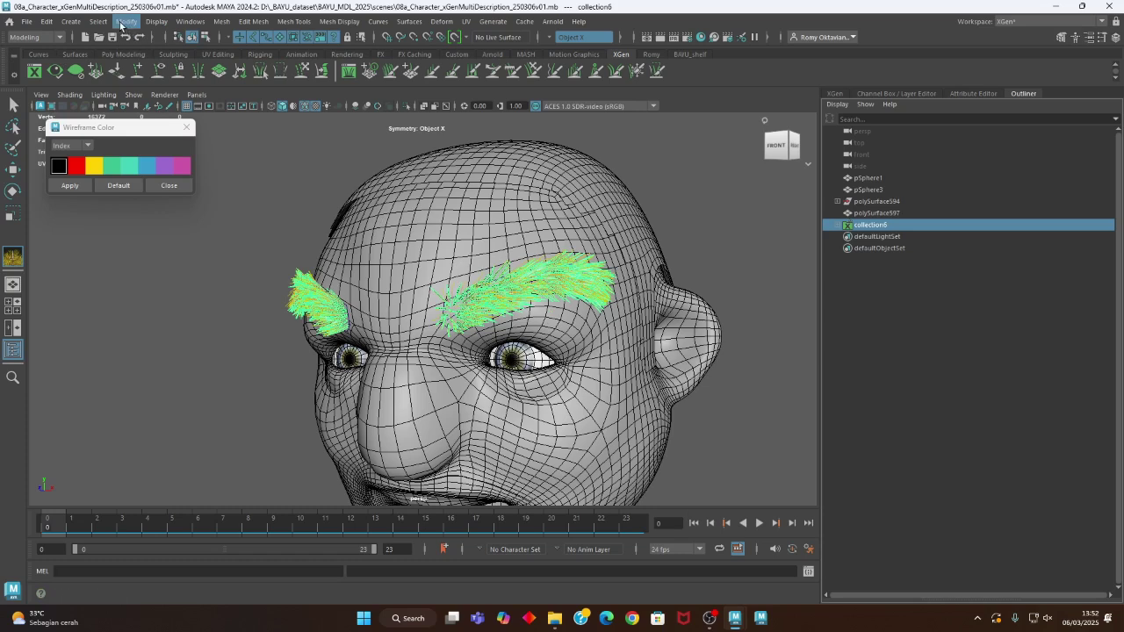
click(191, 21)
mouse_move(281, 115)
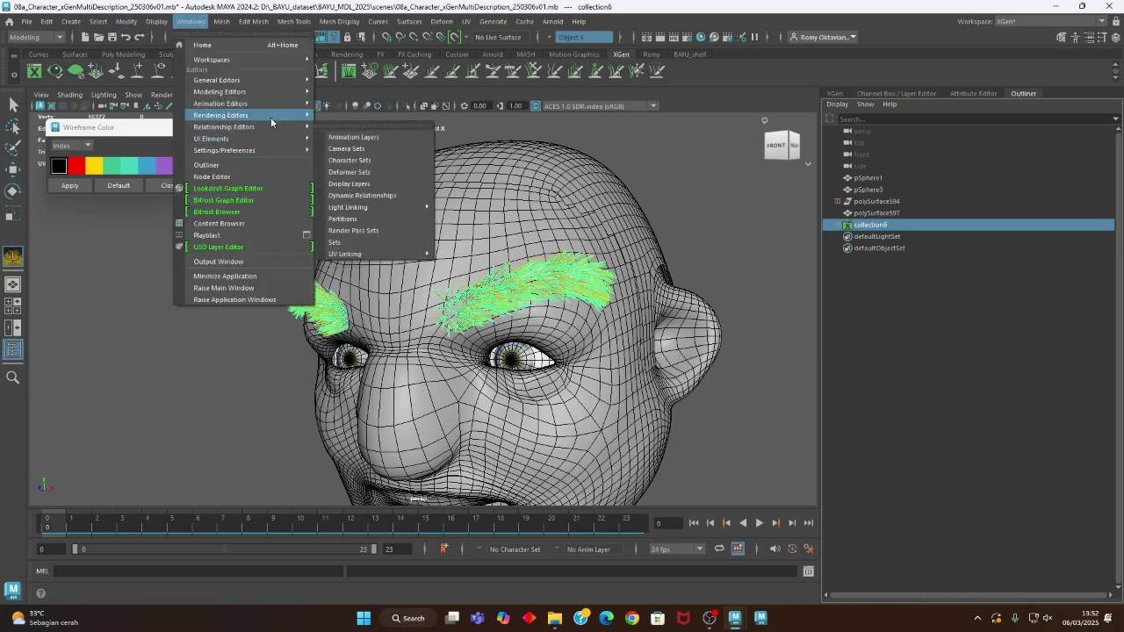
click(372, 150)
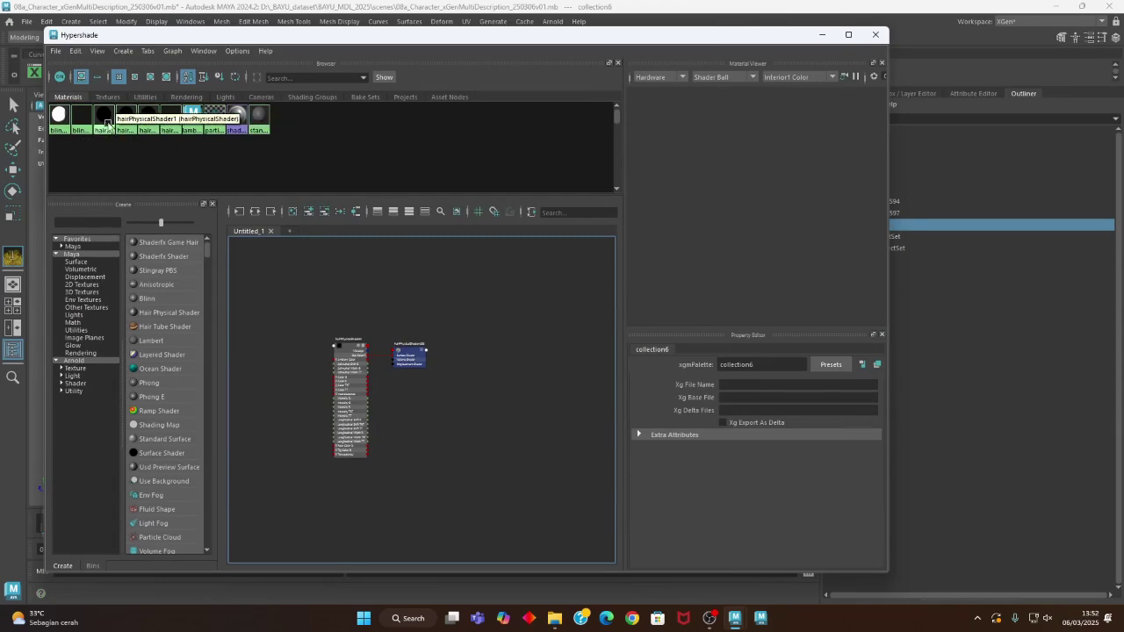
drag(100, 155, 151, 123)
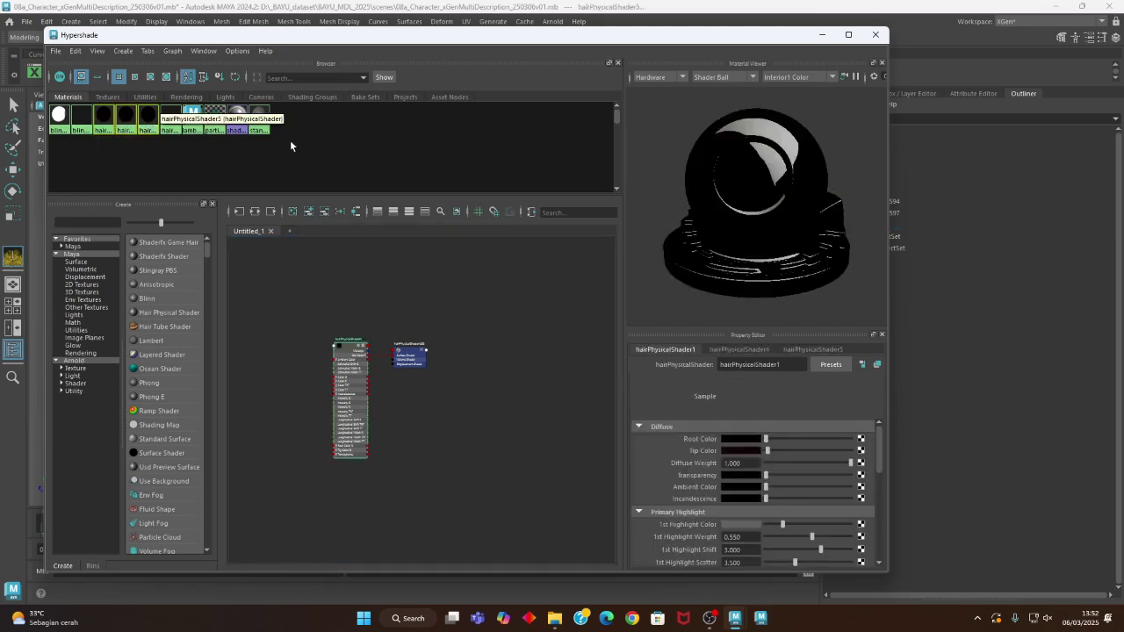
key(Delete)
- Graph hairPhysicalShader6 in the Hypershade, assign it to collection6 and minimise the Hypershade
click(103, 114)
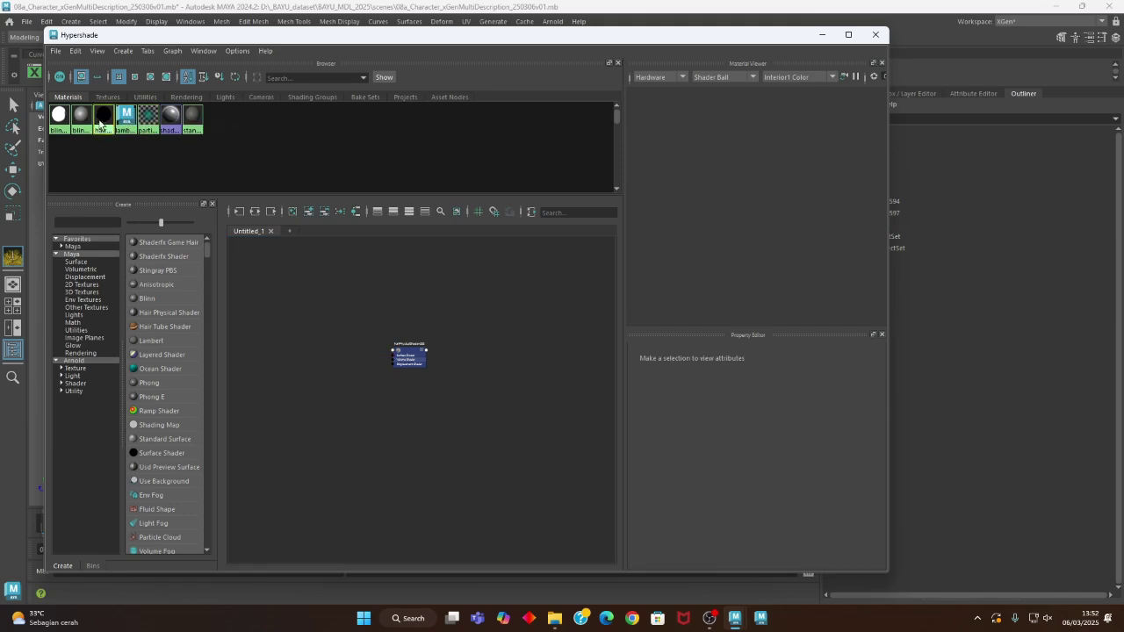
click(254, 213)
drag(779, 41, 726, 88)
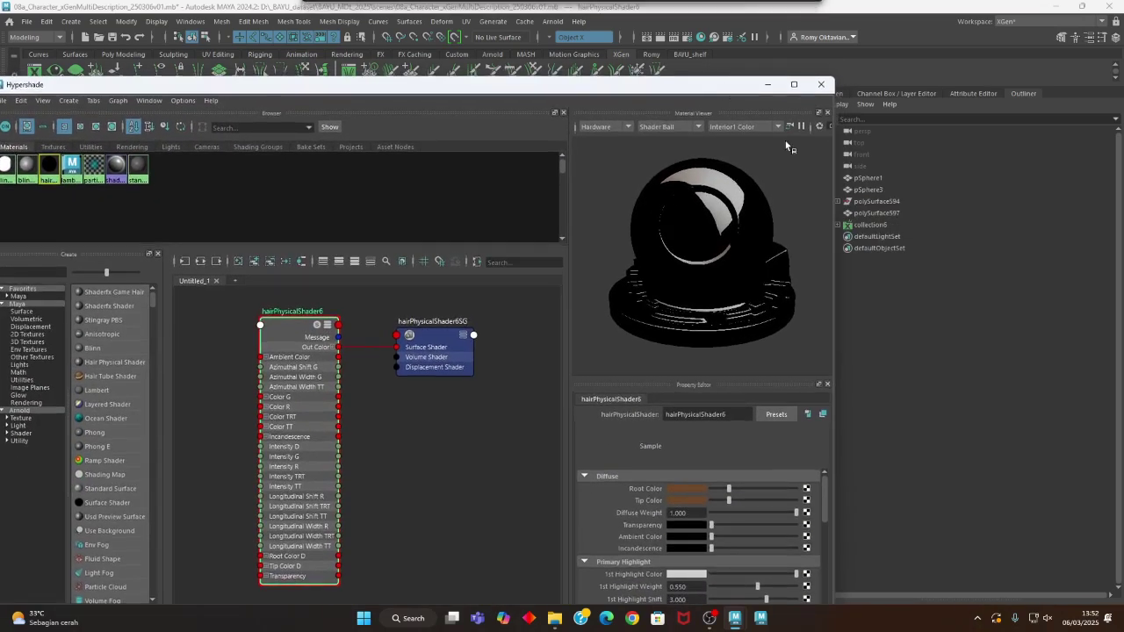
click(880, 227)
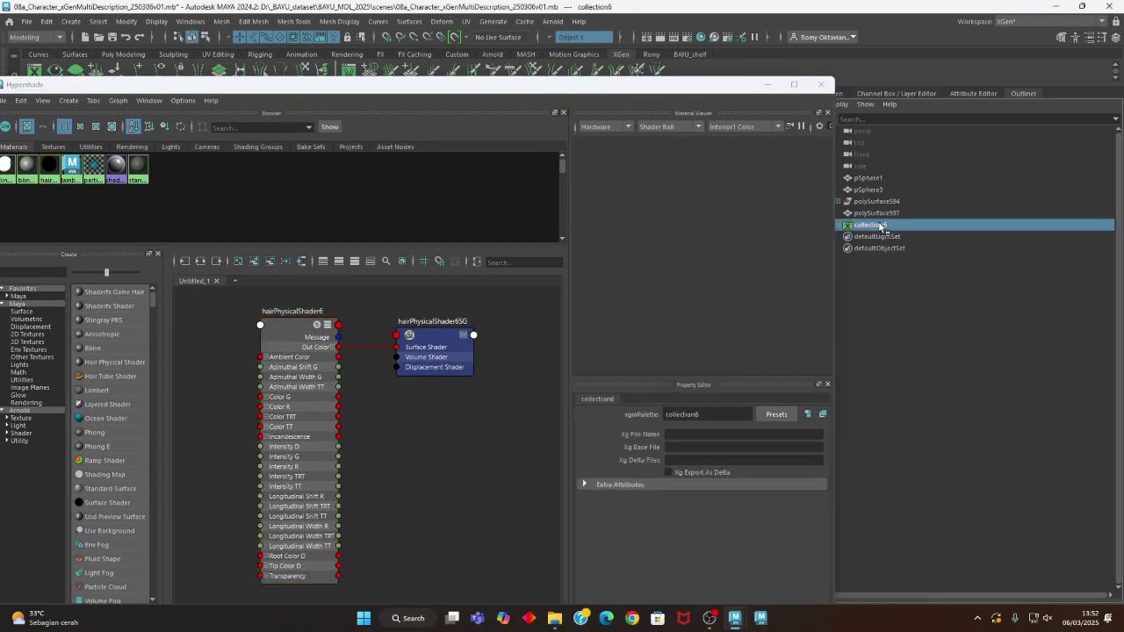
click(276, 334)
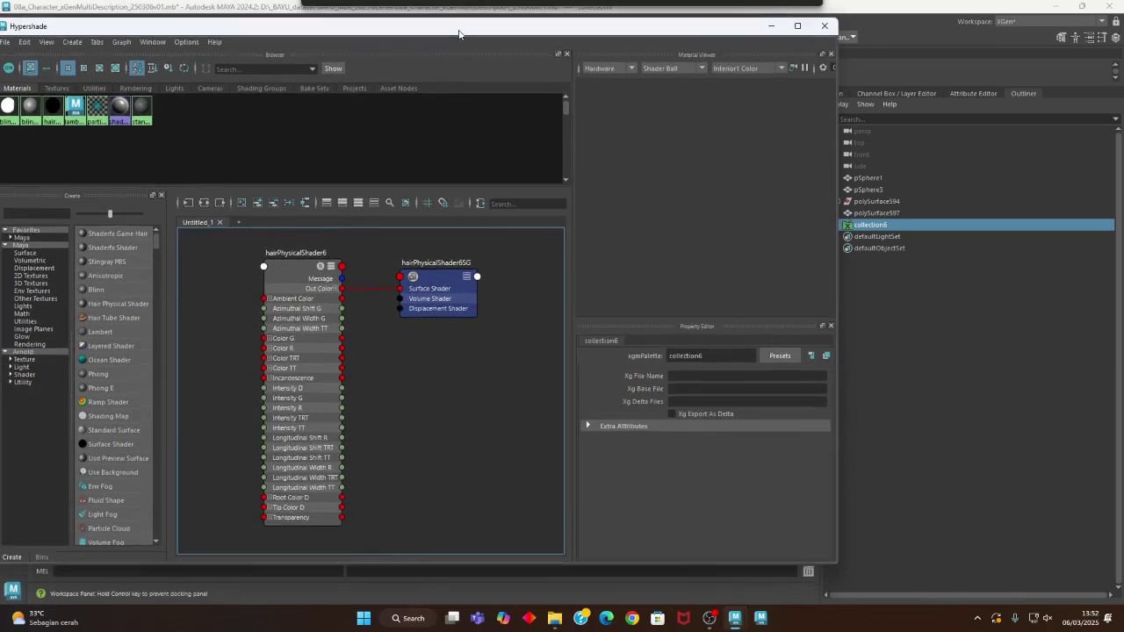
drag(456, 92, 715, 311)
right_drag(544, 543, 539, 364)
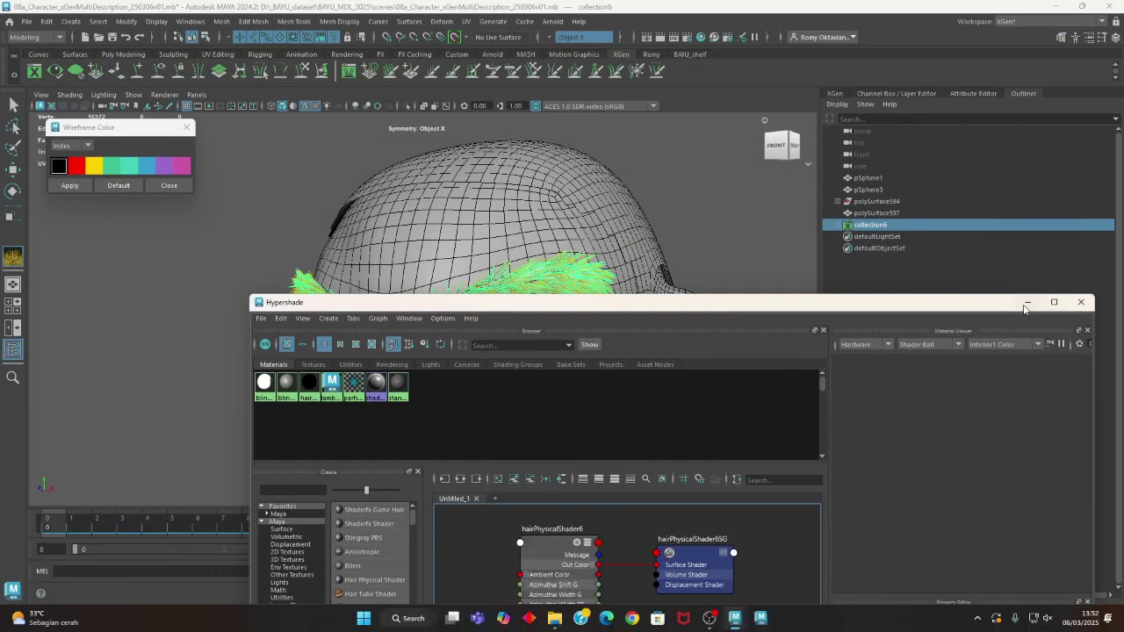
click(1029, 305)
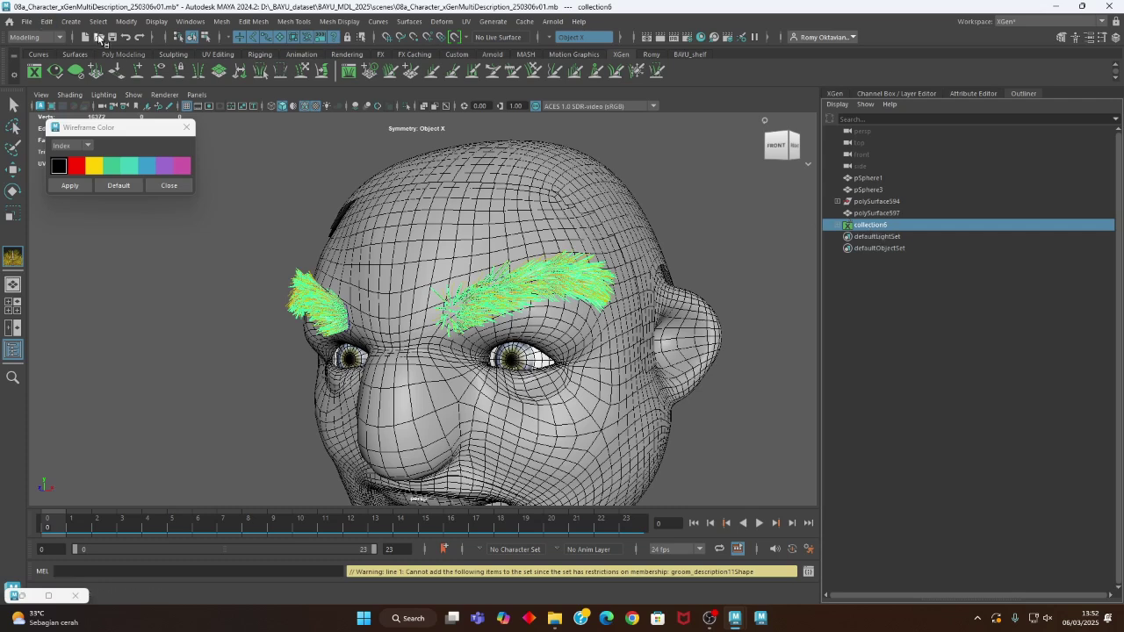
- Convert the XGen primitives of collection6 to polygons
click(134, 28)
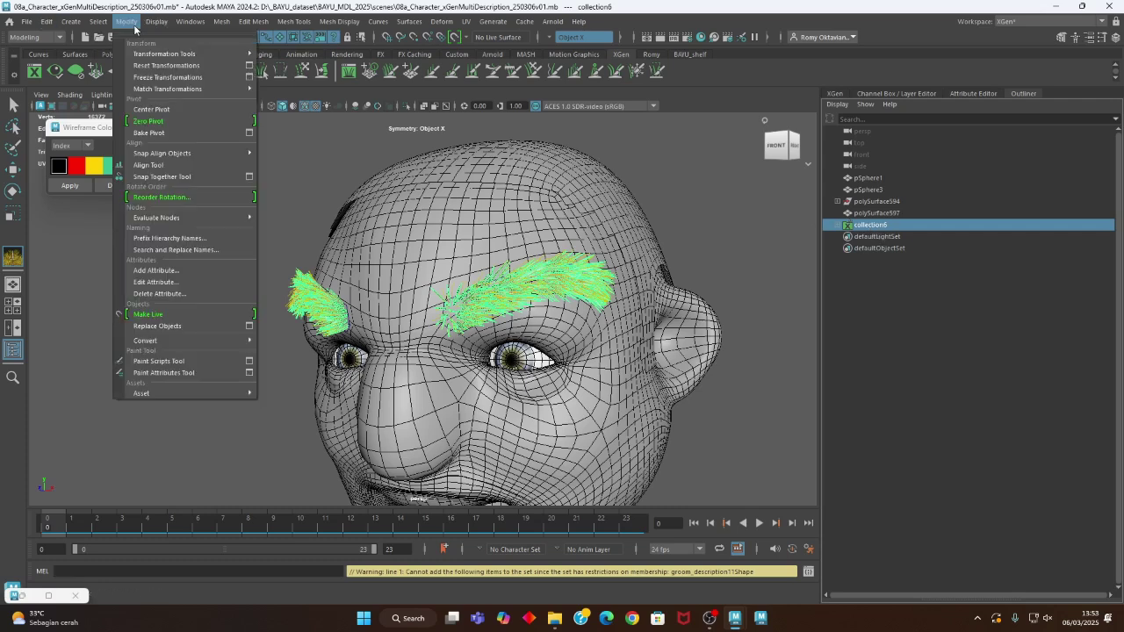
mouse_move(183, 393)
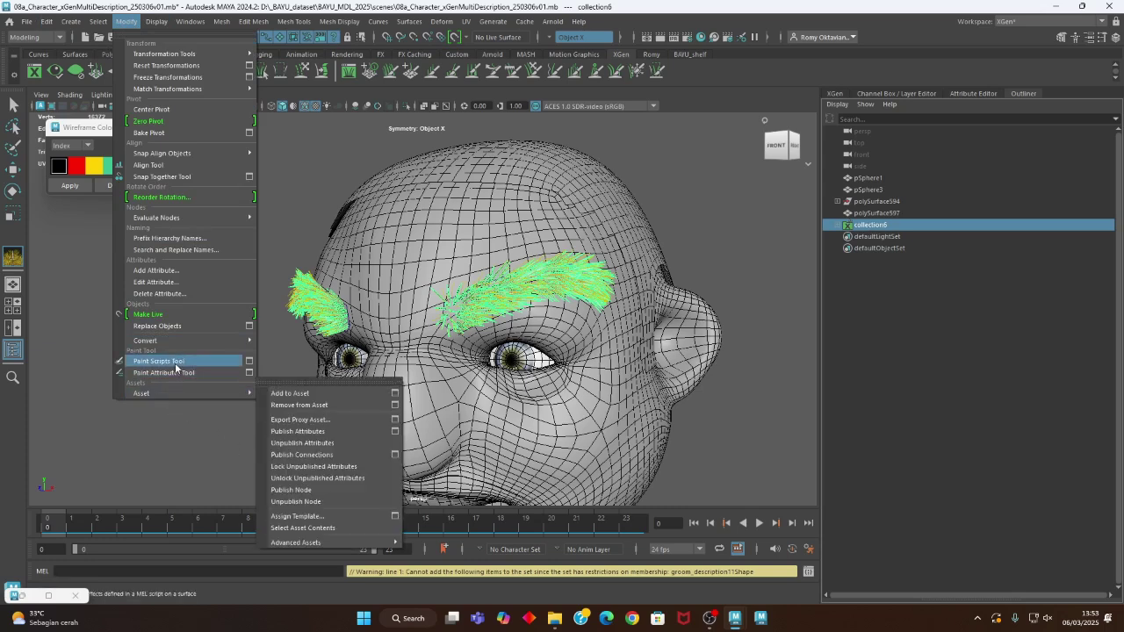
mouse_move(179, 345)
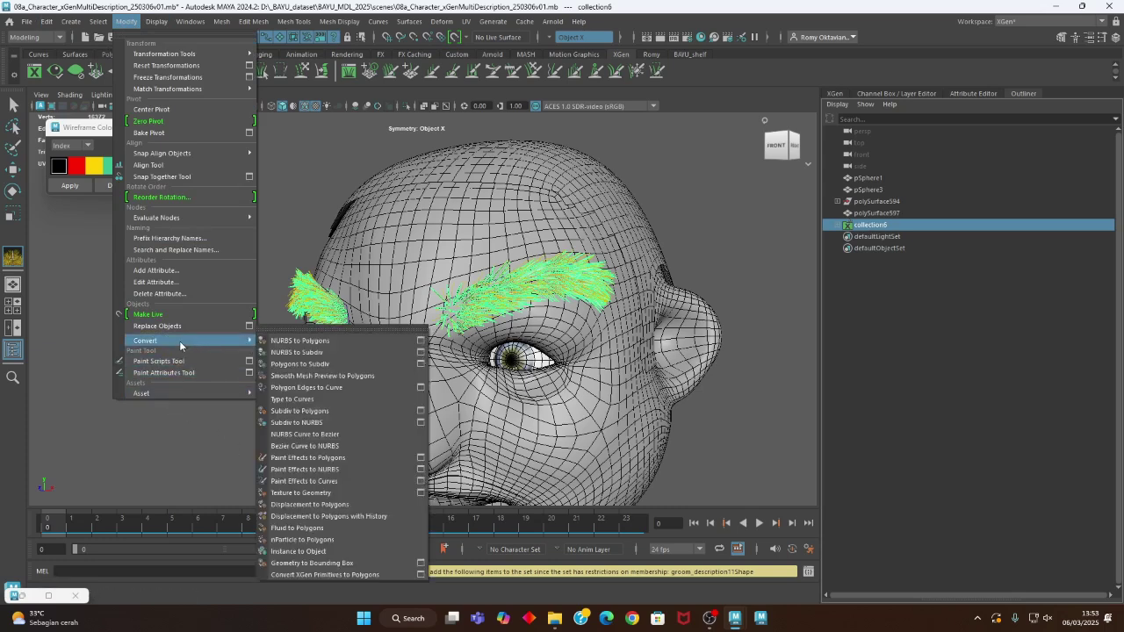
click(309, 574)
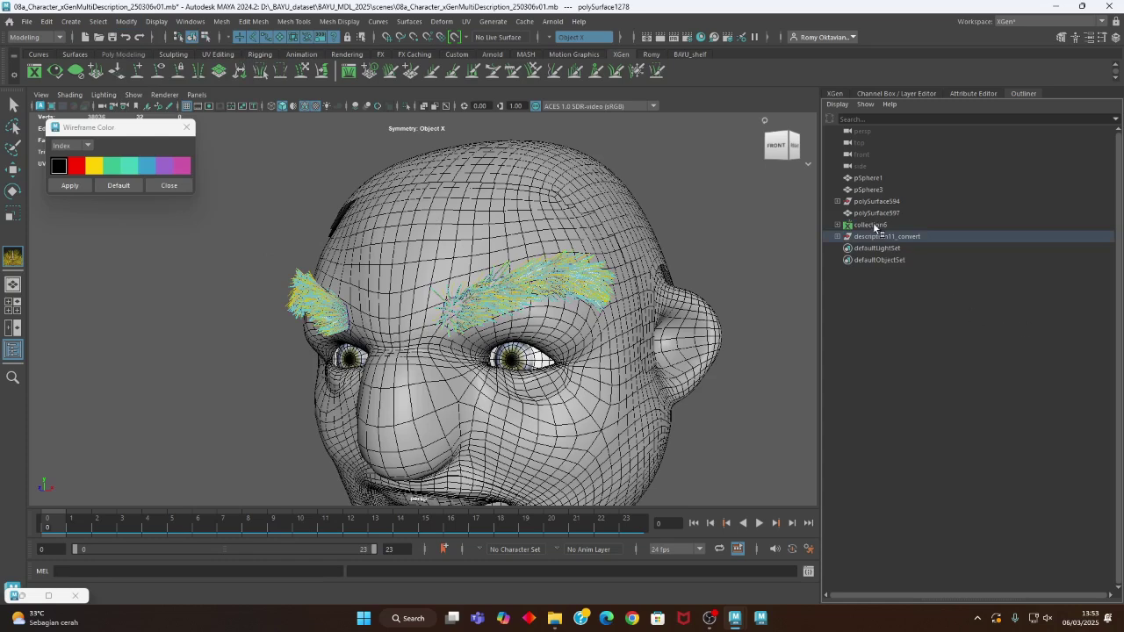
- Combine all converted hair meshes in description11_convert, from polySurface602 to polySurface1278, into one mesh
click(836, 236)
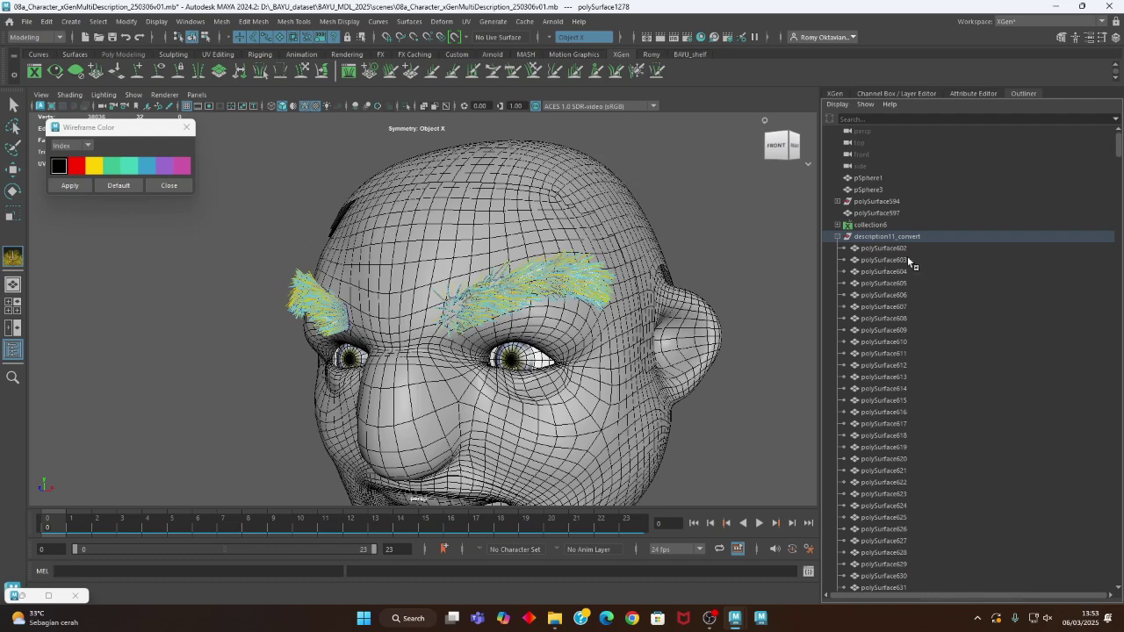
click(885, 248)
drag(1117, 145, 1120, 567)
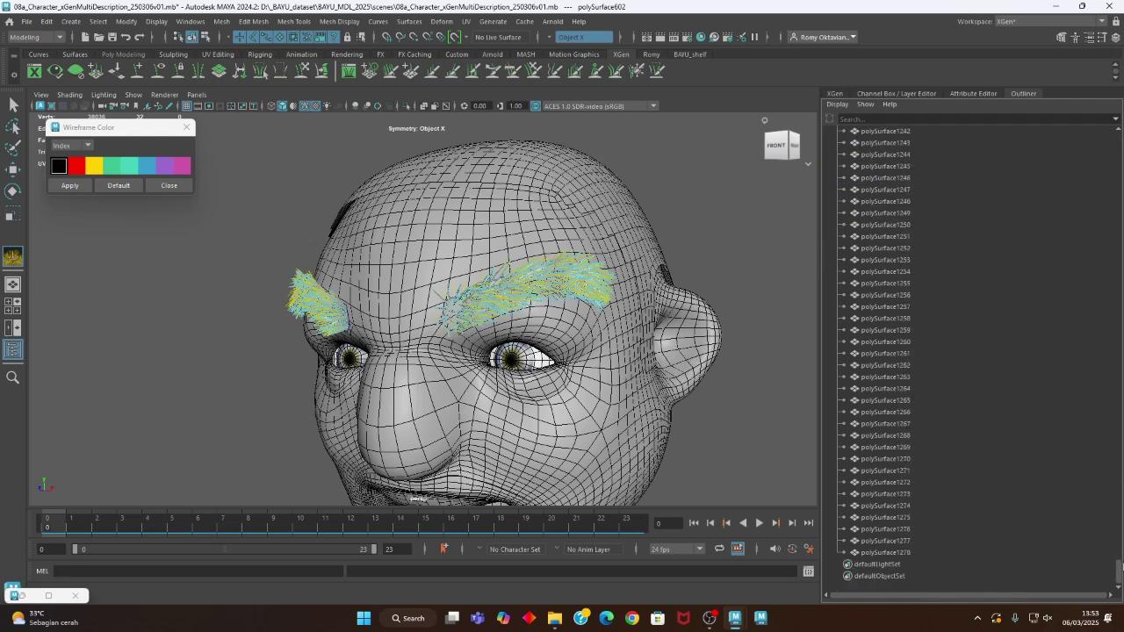
shift+click(950, 552)
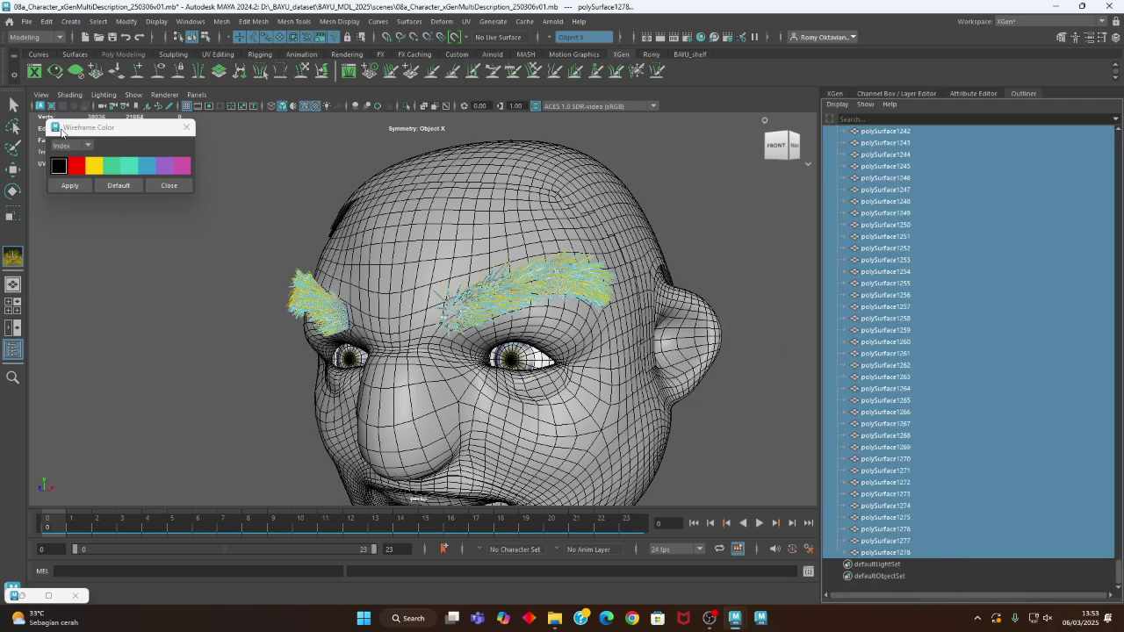
click(222, 21)
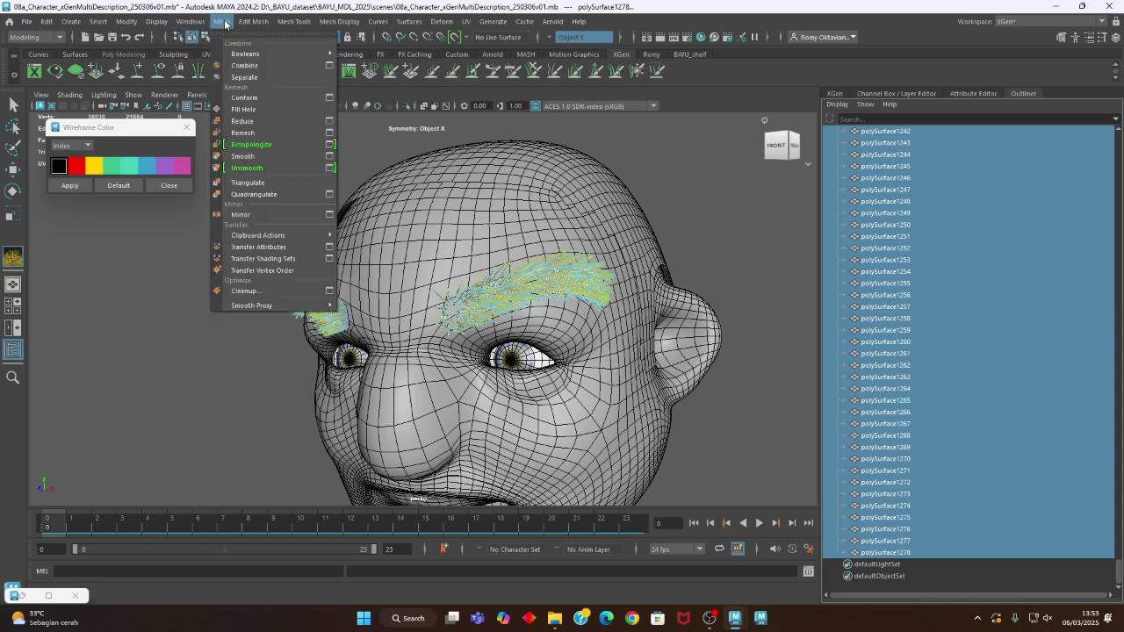
click(246, 65)
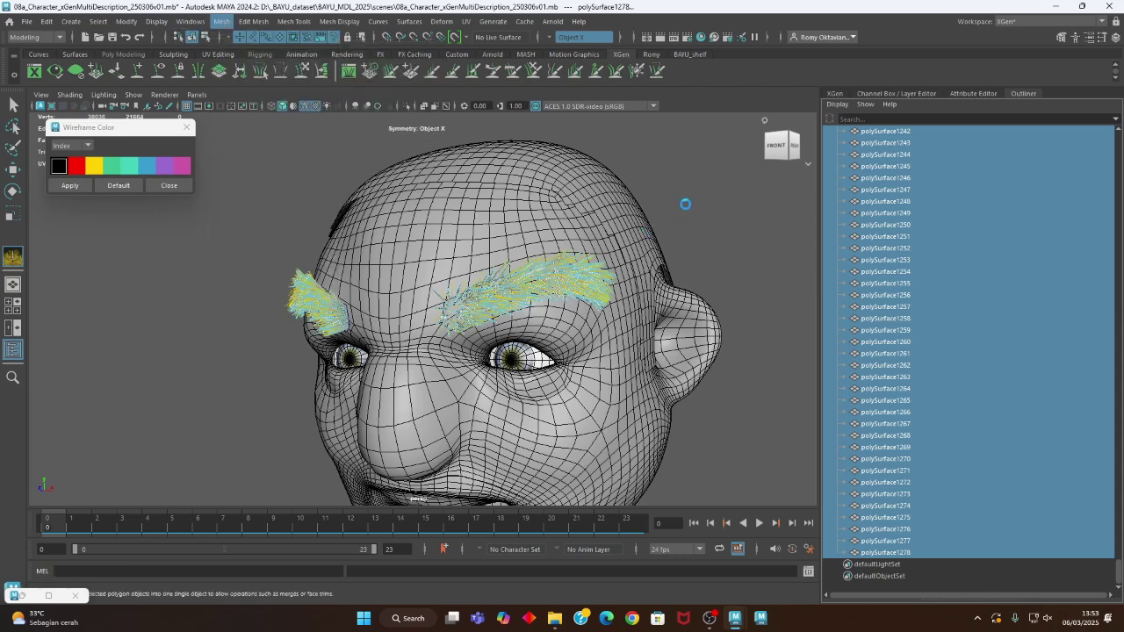
click(864, 553)
drag(1120, 576, 1115, 145)
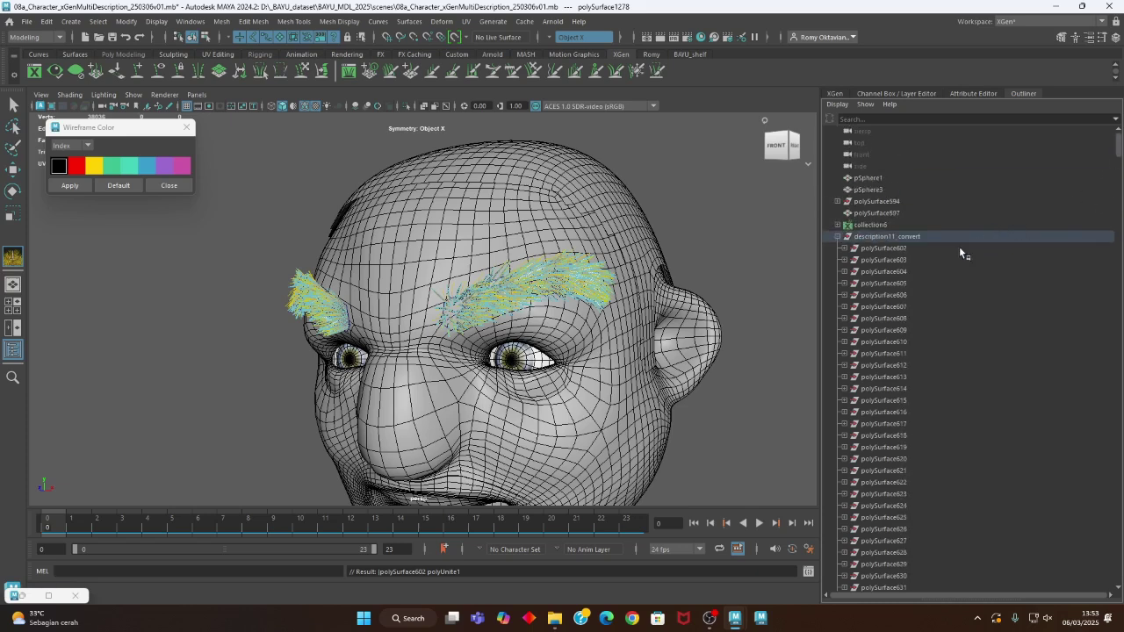
- Delete collection6 and the description11_convert group with its leftover polySurface nodes, keeping the combined eyebrow mesh polySurface602
shift+click(890, 224)
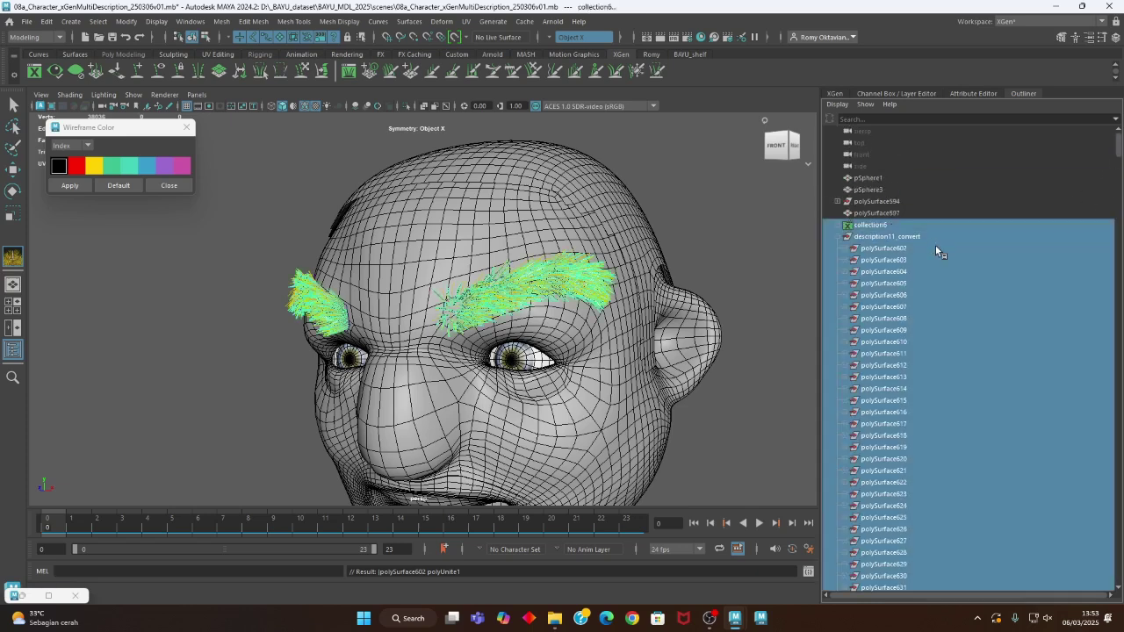
key(Delete)
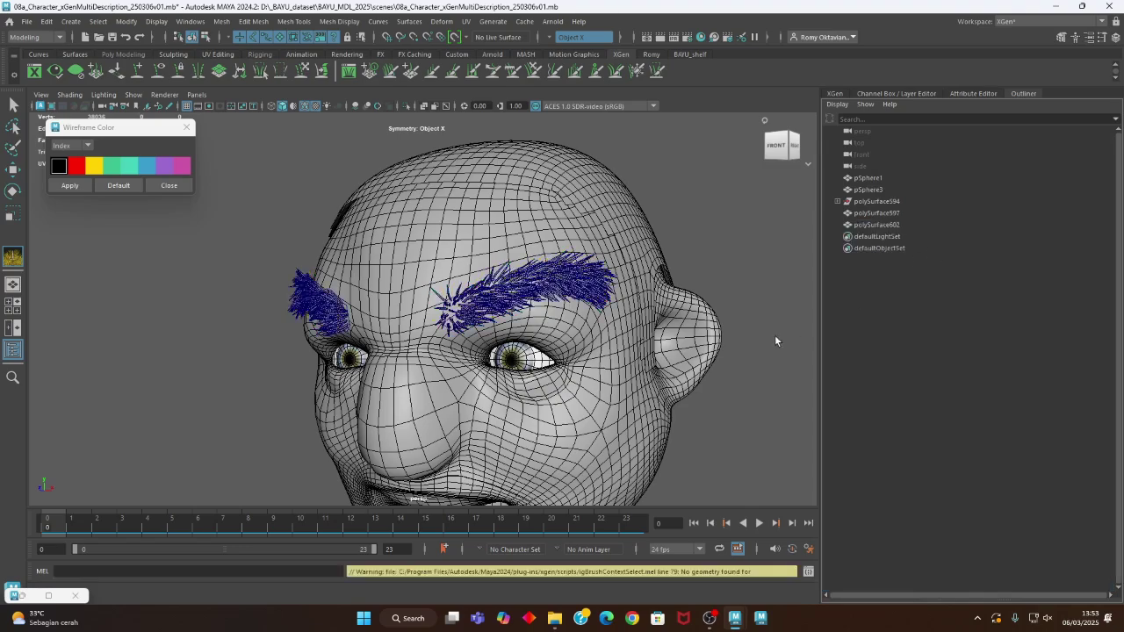
mouse_move(396, 352)
alt+mouse_down()
mouse_move(369, 338)
mouse_move(386, 377)
mouse_move(415, 361)
alt+mouse_up()
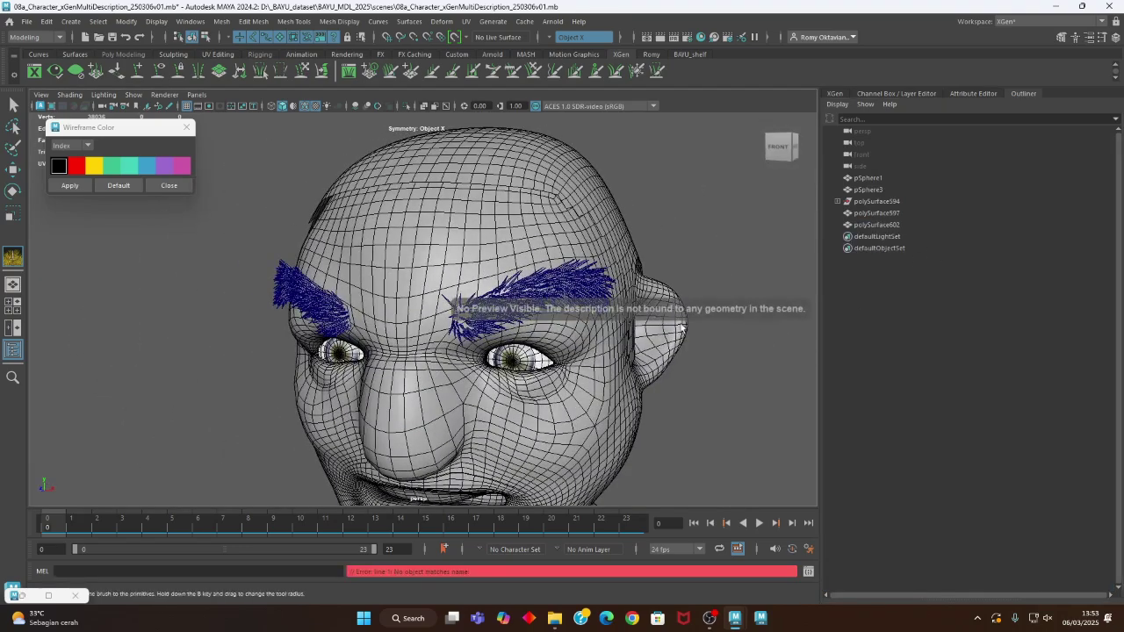
click(869, 224)
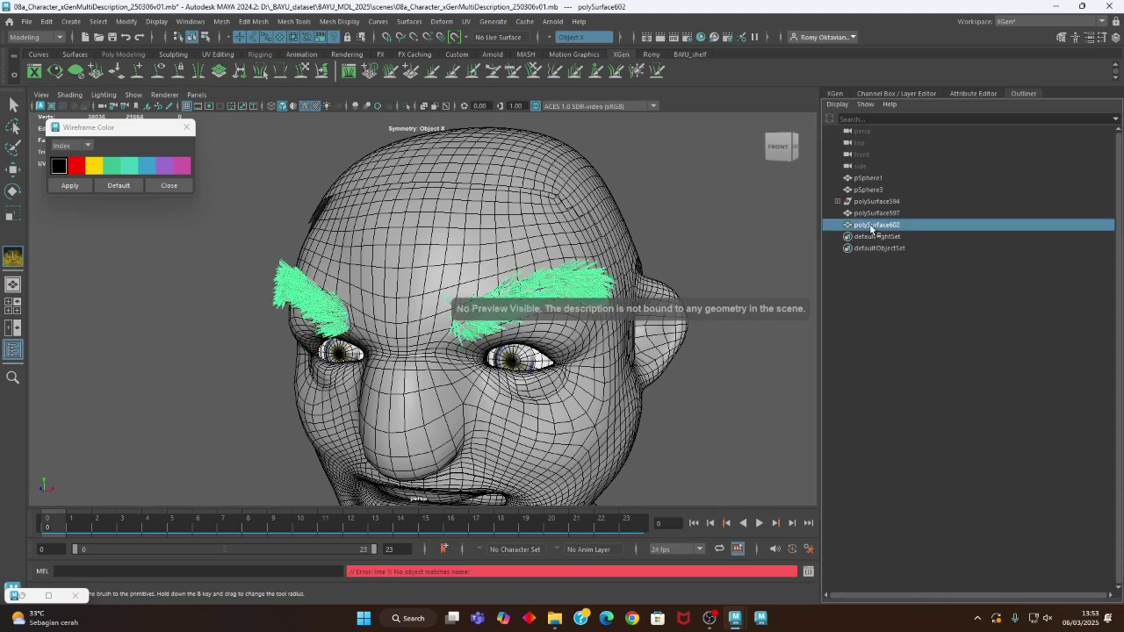
click(872, 213)
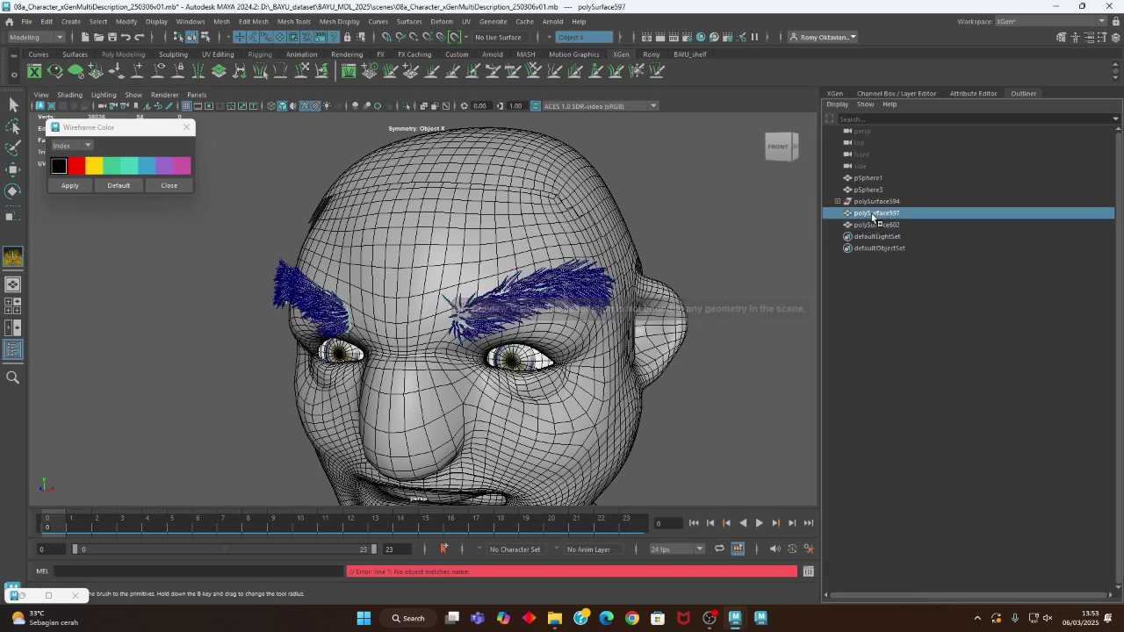
alt+drag(670, 354, 642, 369)
- Assign the existing material hairPhysicalShader6 to the combined eyebrow mesh polySurface602
click(886, 225)
alt+drag(694, 338, 640, 263)
right_click(633, 234)
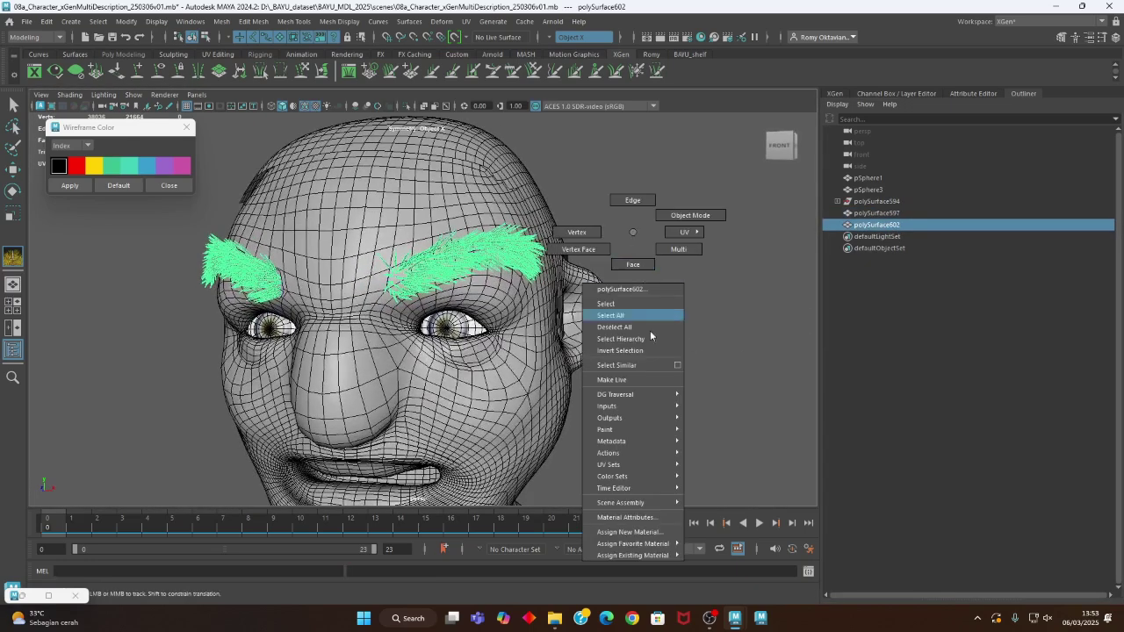
mouse_move(671, 556)
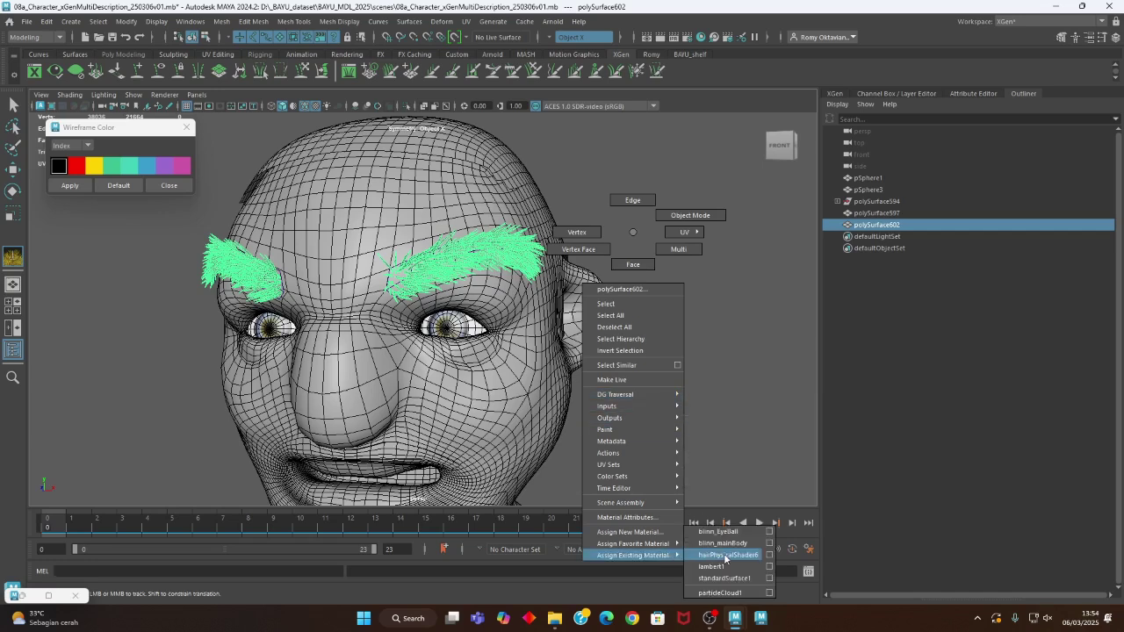
click(725, 556)
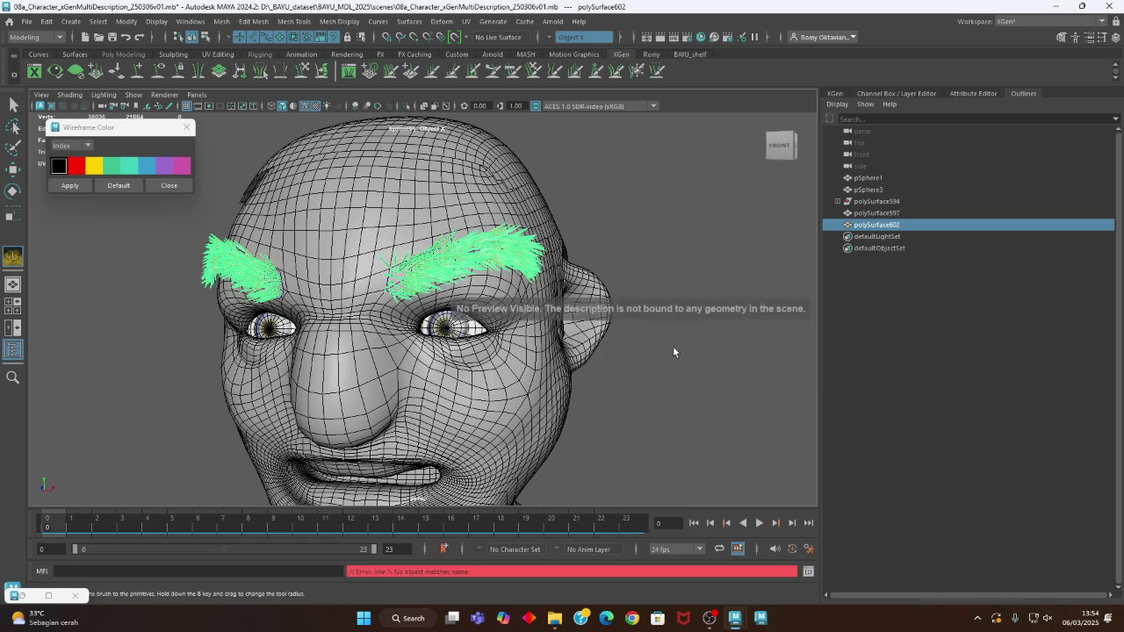
click(850, 266)
alt+drag(720, 369, 681, 392)
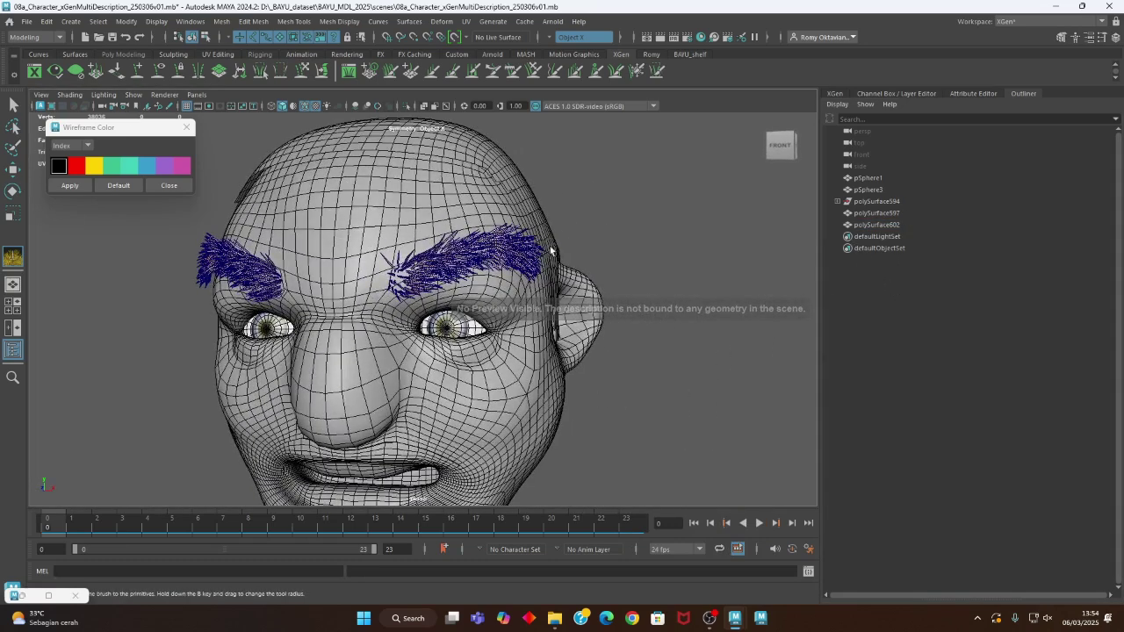
- Set the diffuse Root Color of hairPhysicalShader6 to black and its Tip Color to a very dark grey
click(876, 226)
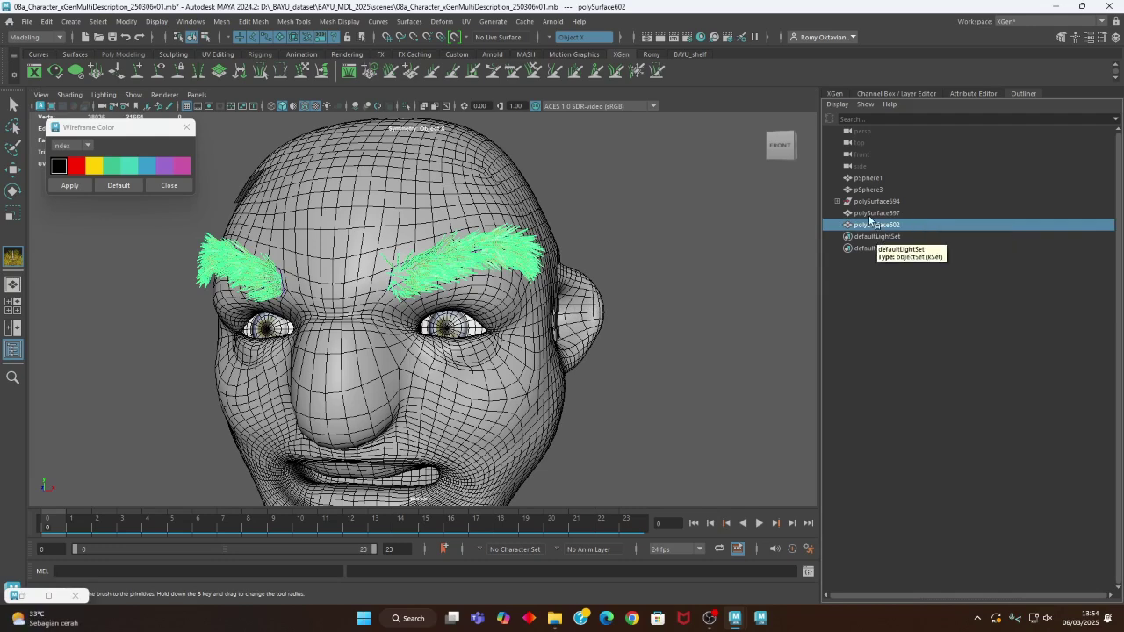
click(964, 94)
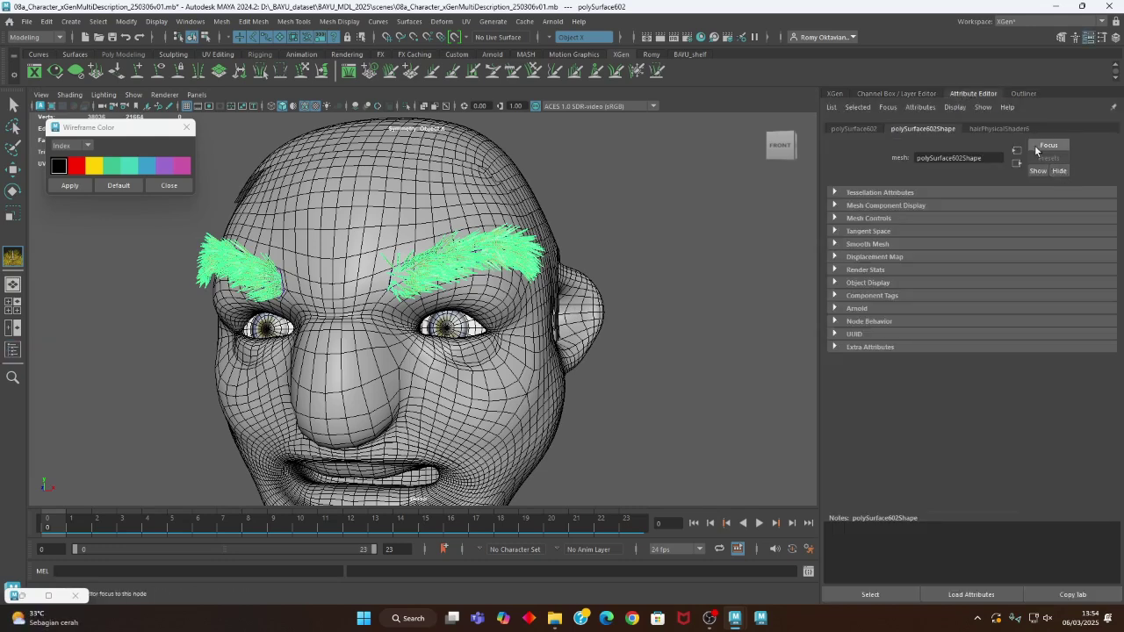
click(981, 129)
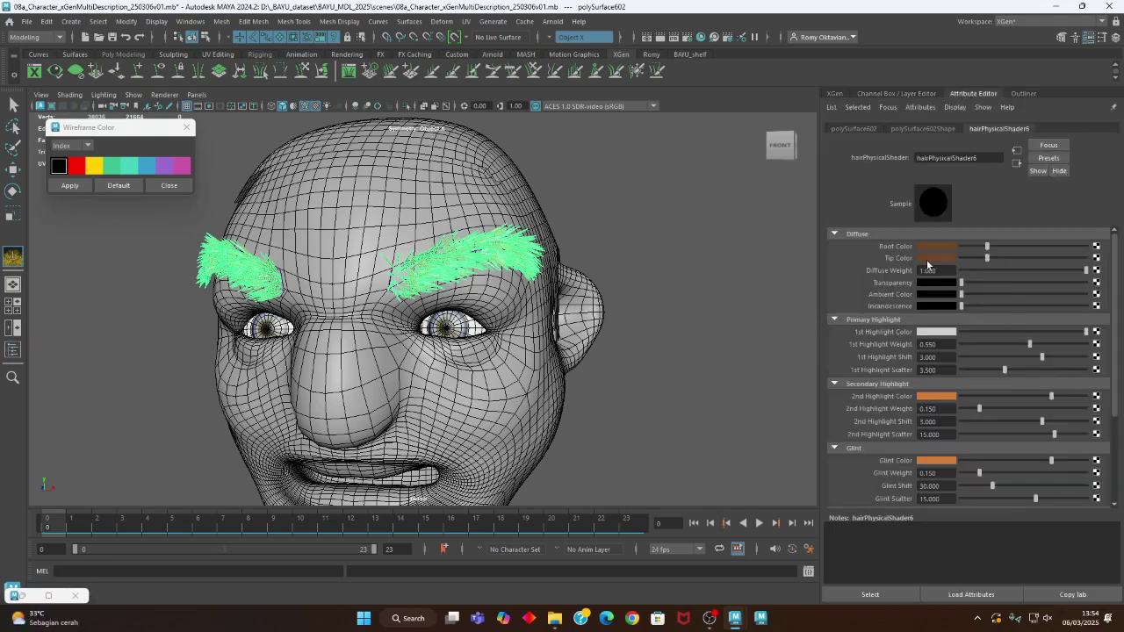
drag(987, 246, 961, 246)
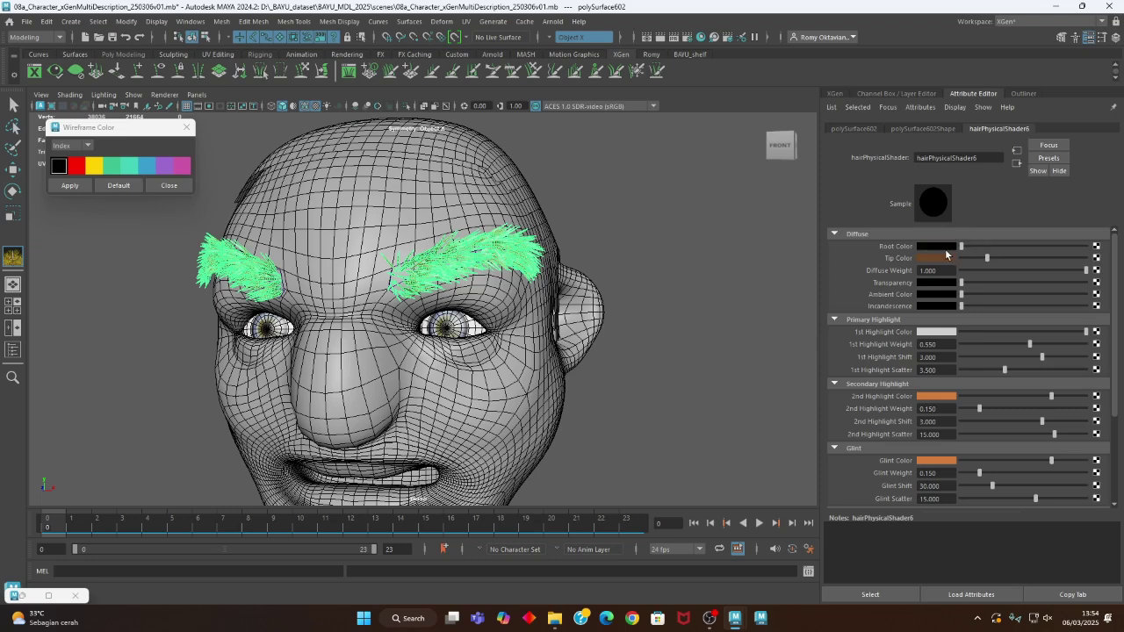
click(870, 594)
mouse_move(544, 352)
alt+mouse_down()
mouse_move(597, 326)
mouse_move(610, 343)
mouse_move(564, 366)
mouse_move(536, 337)
alt+mouse_up()
scroll(599, 325, up, 3)
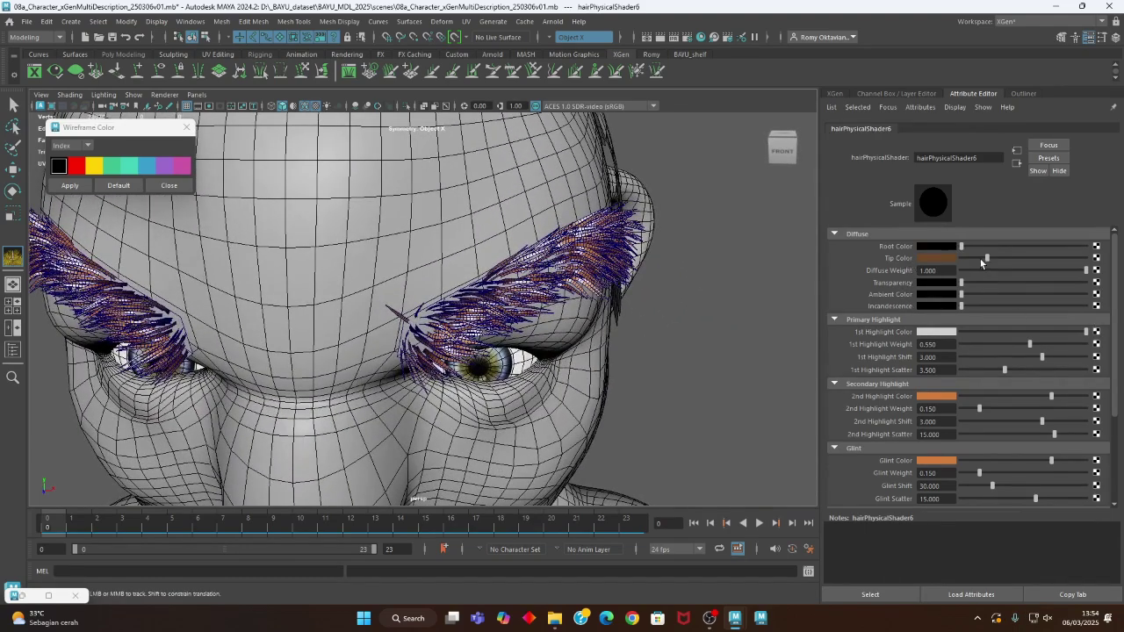
drag(981, 262, 956, 263)
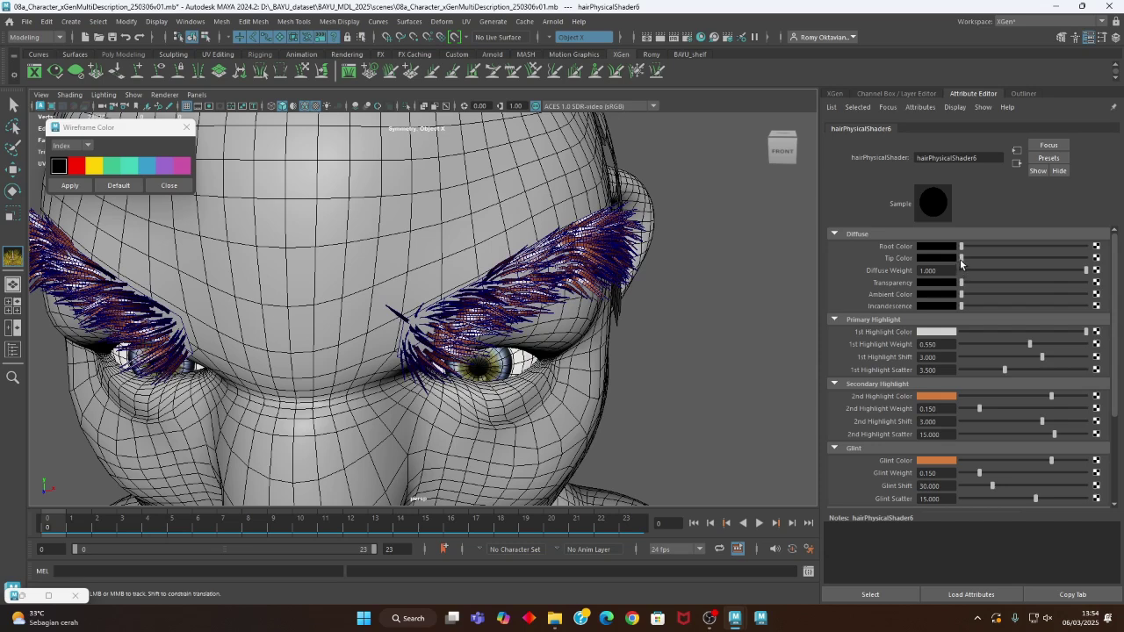
drag(960, 262, 969, 261)
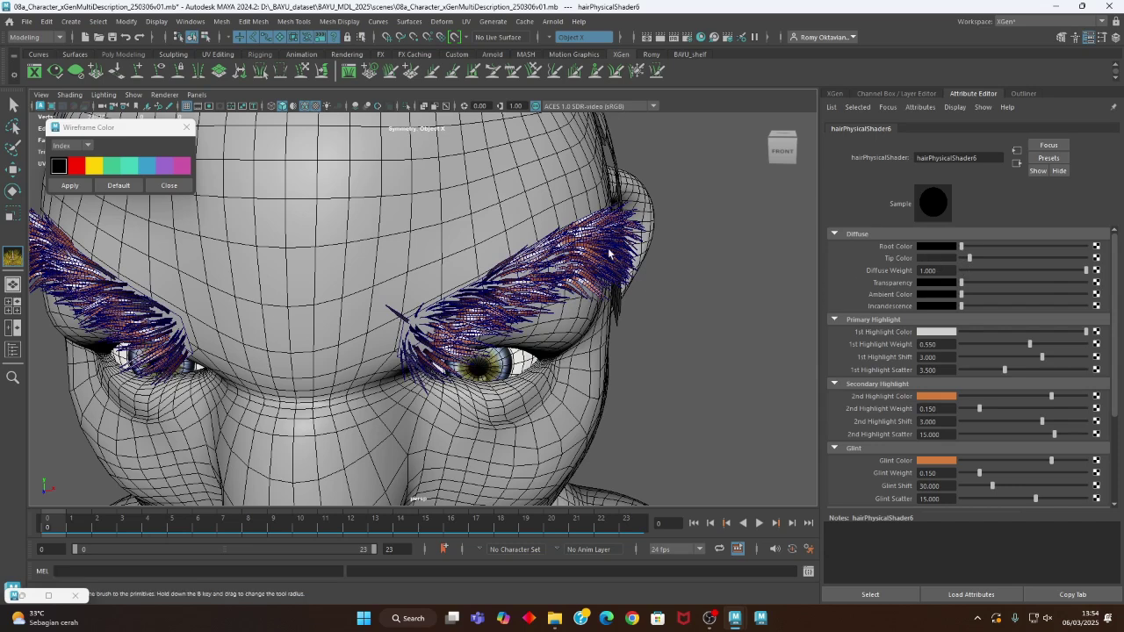
- Darken hairPhysicalShader6's 1st Highlight Color to dark grey and its 2nd Highlight Color and Glint Color to dark reddish brown
click(1023, 93)
click(889, 224)
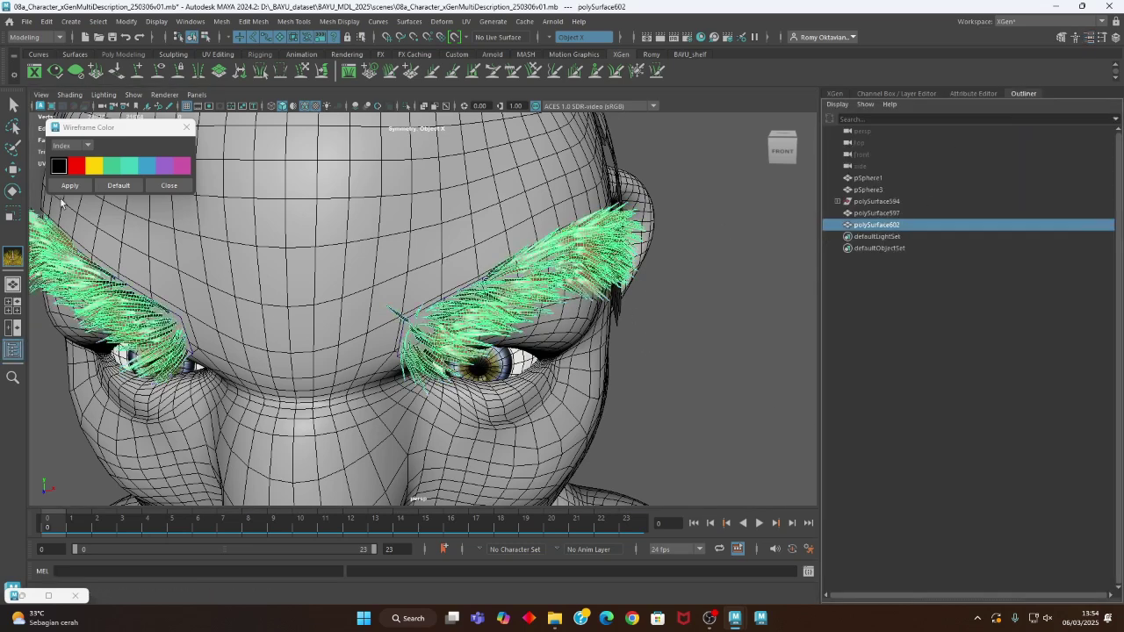
click(972, 94)
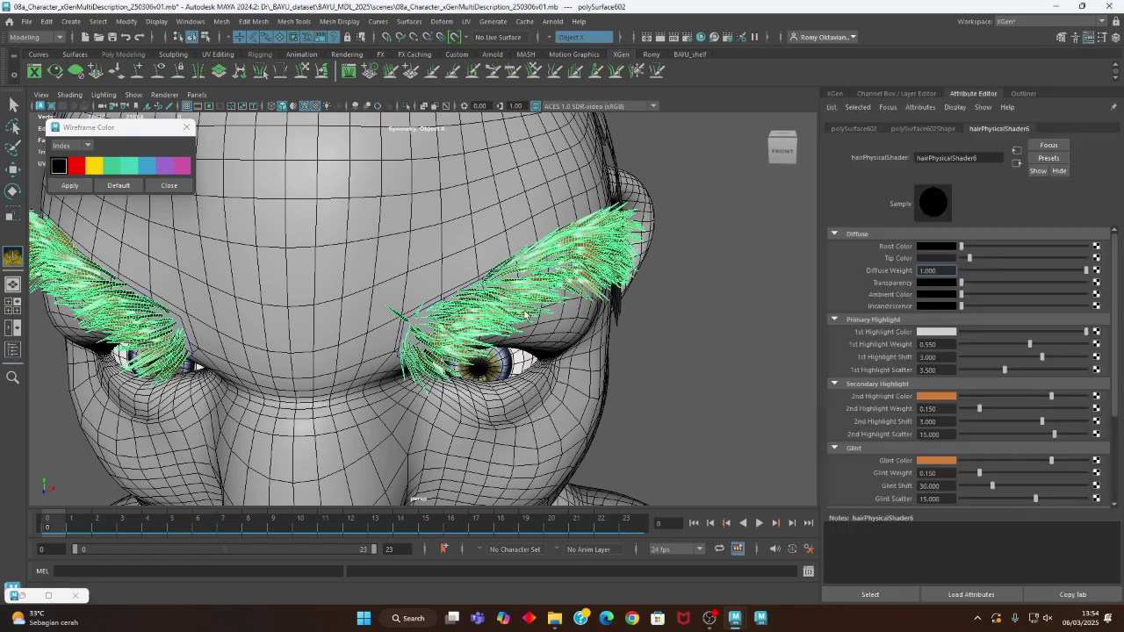
click(564, 358)
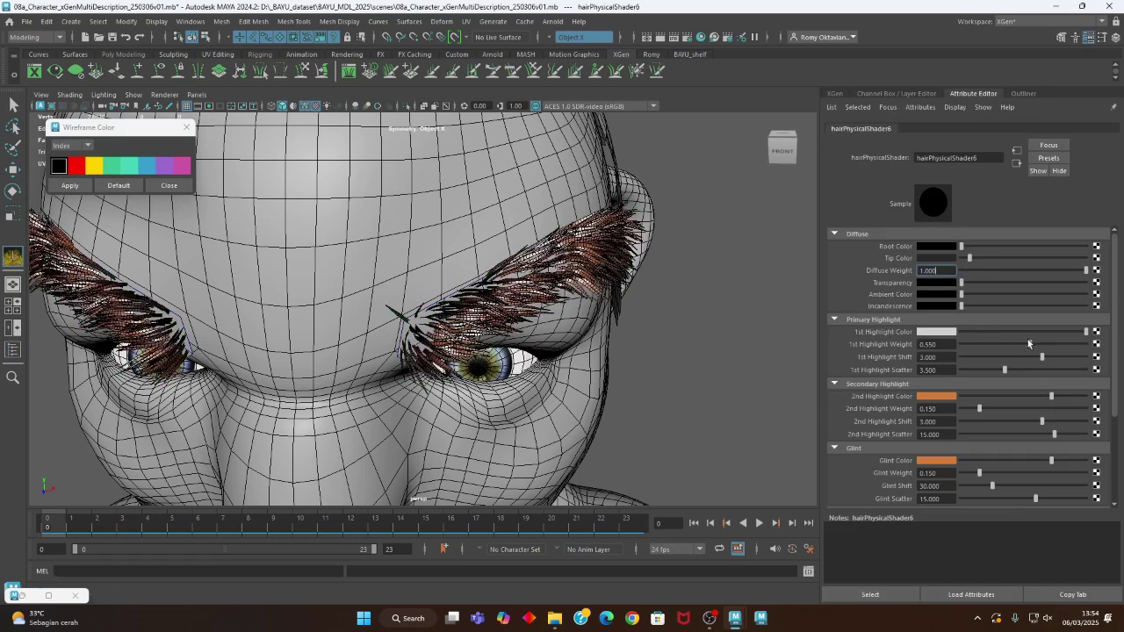
drag(1082, 333, 972, 342)
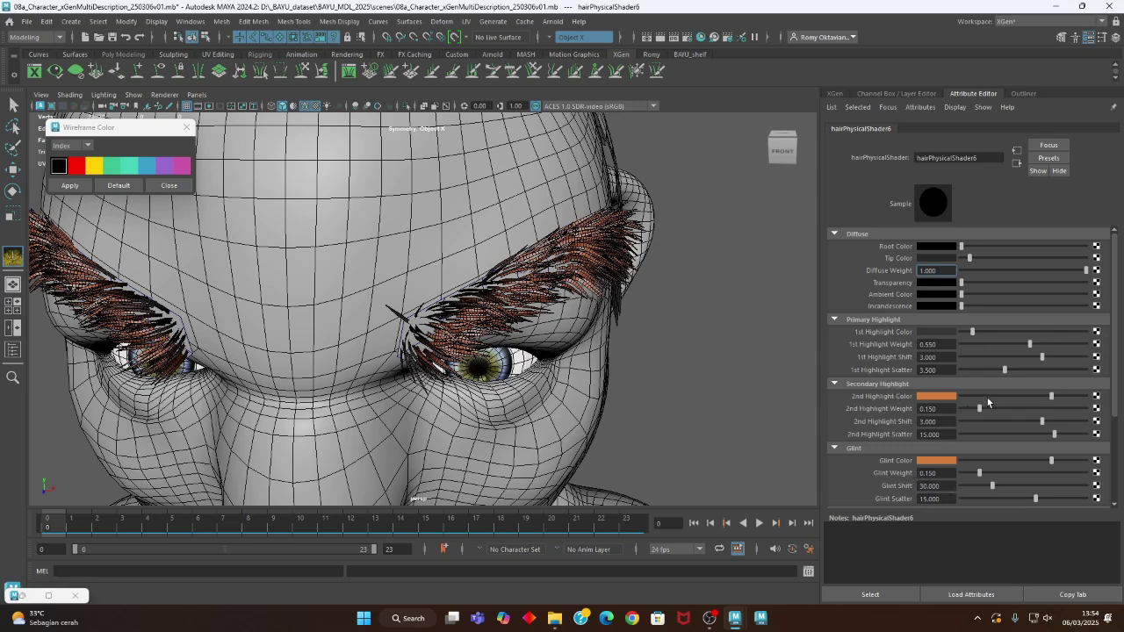
click(973, 397)
click(967, 460)
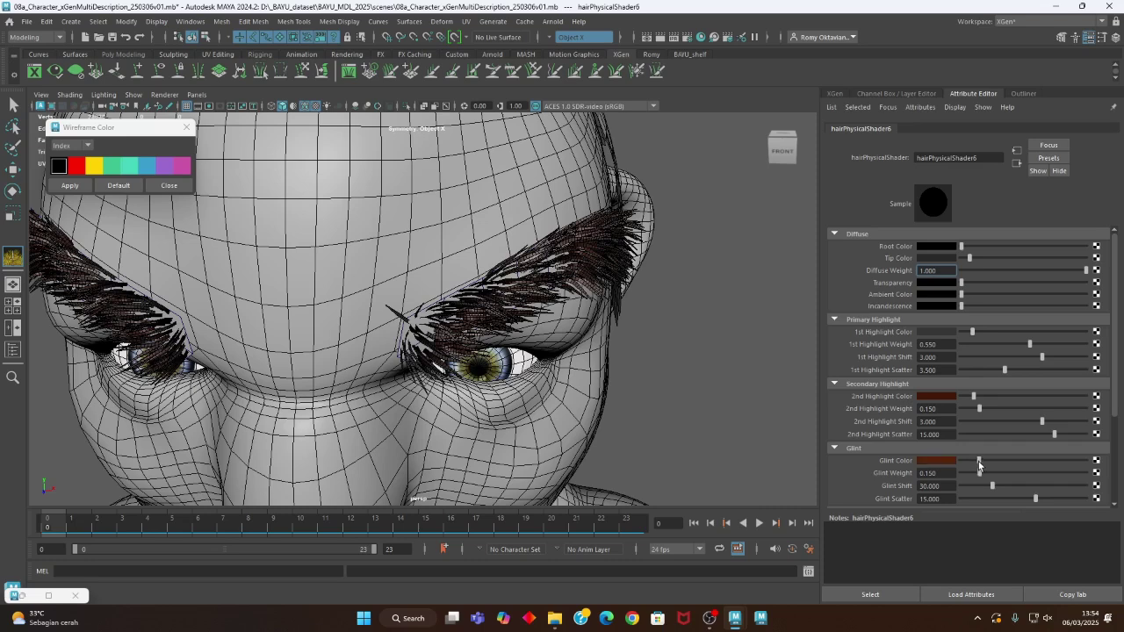
drag(977, 461, 973, 461)
alt+drag(556, 389, 512, 360)
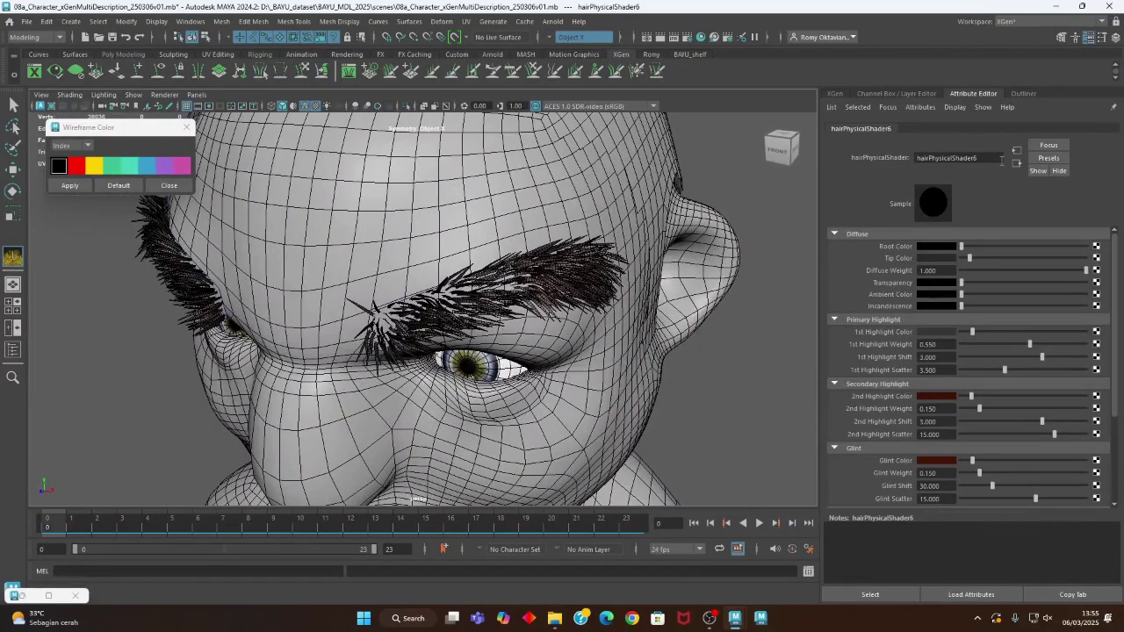
- Select the eyebrow mesh polySurface602 with the Move tool and examine from above and front how the hairs sit on the brow
click(1025, 93)
click(878, 224)
alt+drag(441, 327, 393, 338)
key(w)
alt+drag(285, 311, 171, 398)
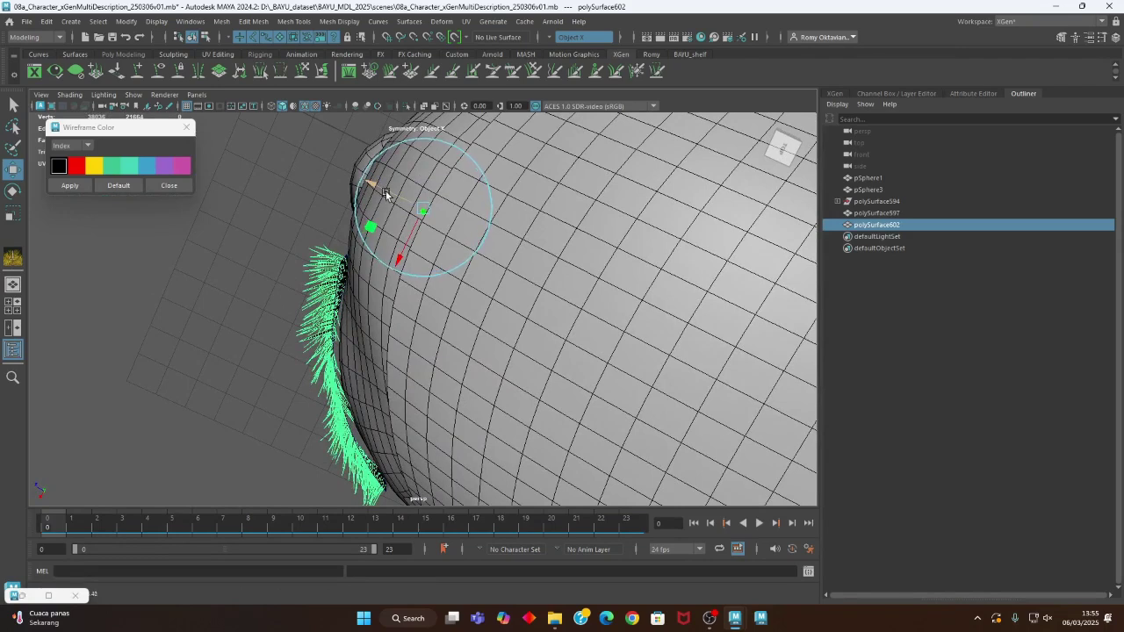
alt+drag(375, 274, 411, 249)
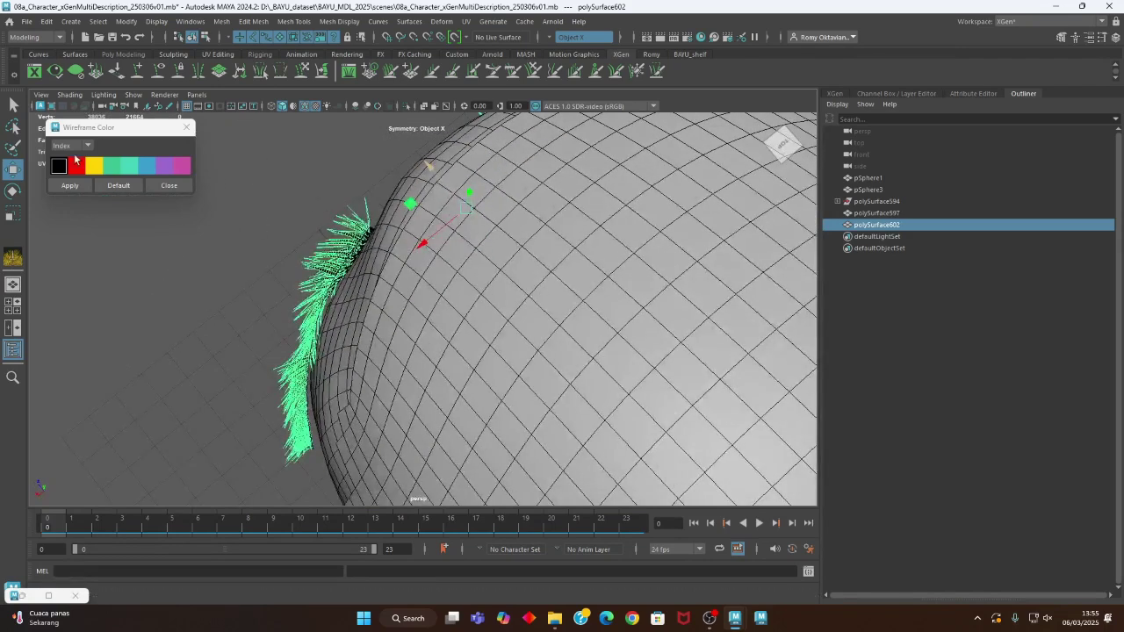
click(15, 105)
click(12, 169)
alt+drag(493, 224, 617, 216)
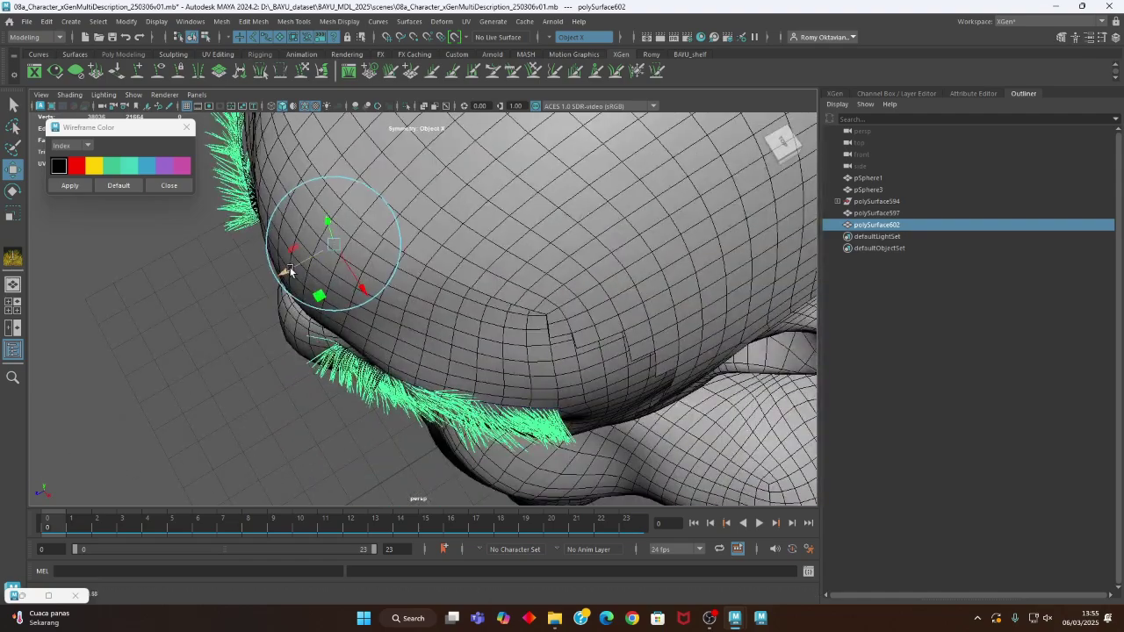
alt+drag(248, 389, 606, 261)
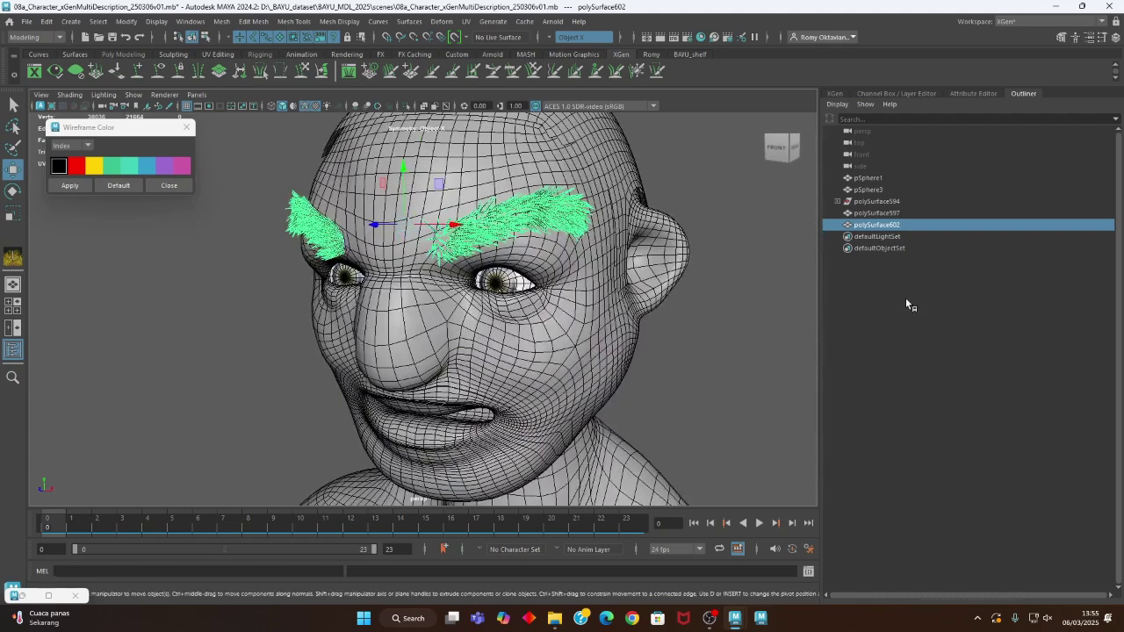
- Expand the polySurface594 and polySurface595 groups and select the moustache patch polySurface599 above the upper lip
click(837, 201)
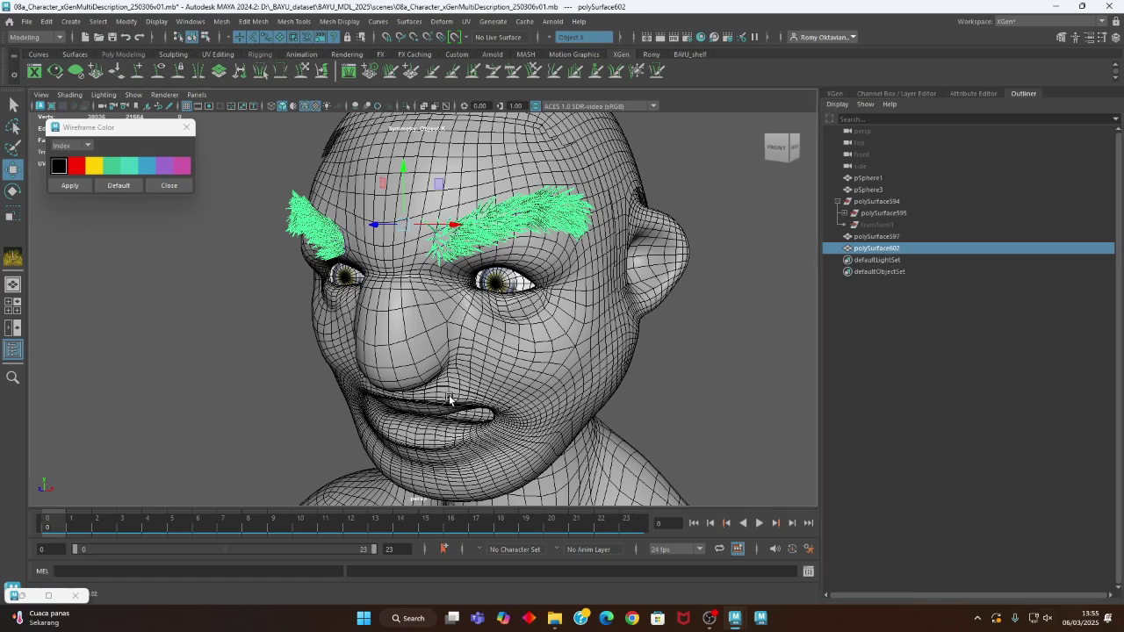
click(970, 309)
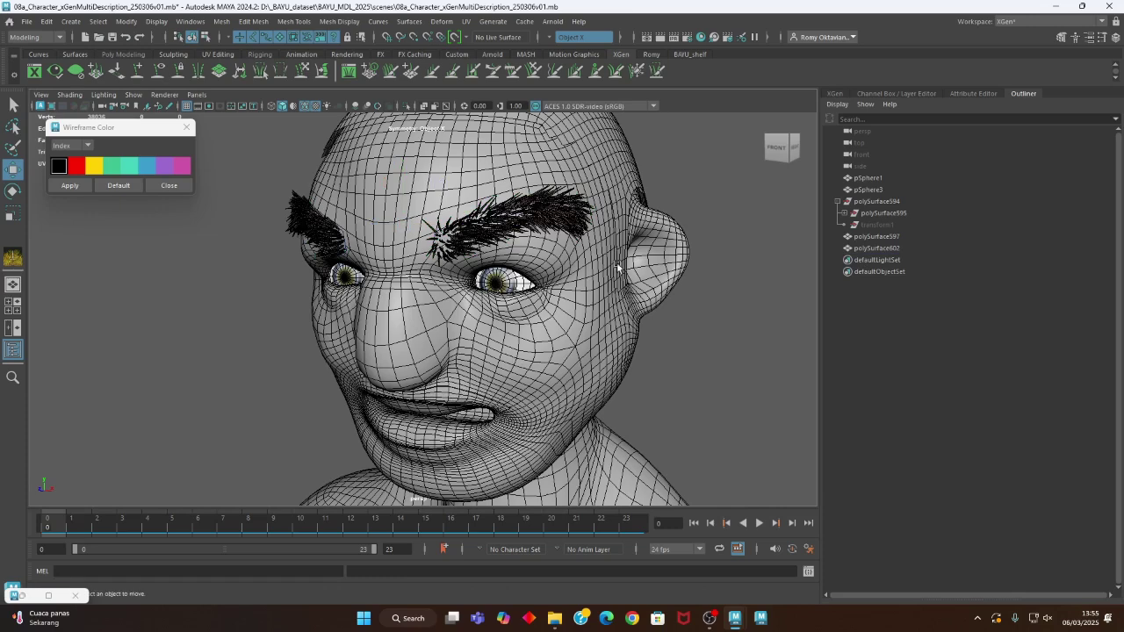
alt+drag(731, 354, 650, 378)
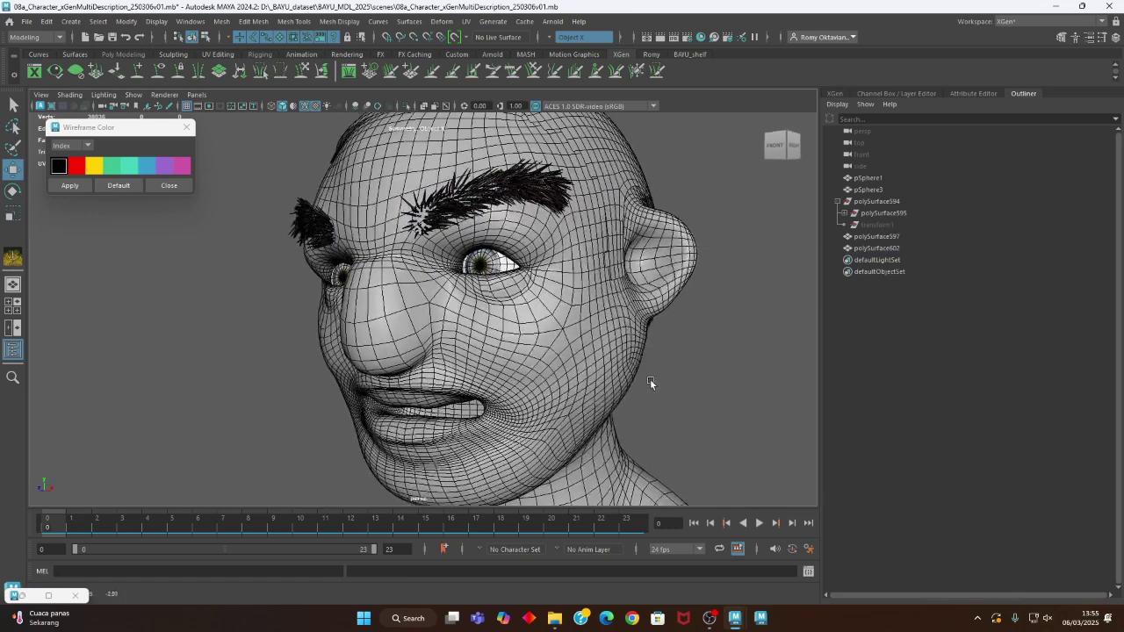
alt+right_drag(650, 379, 718, 389)
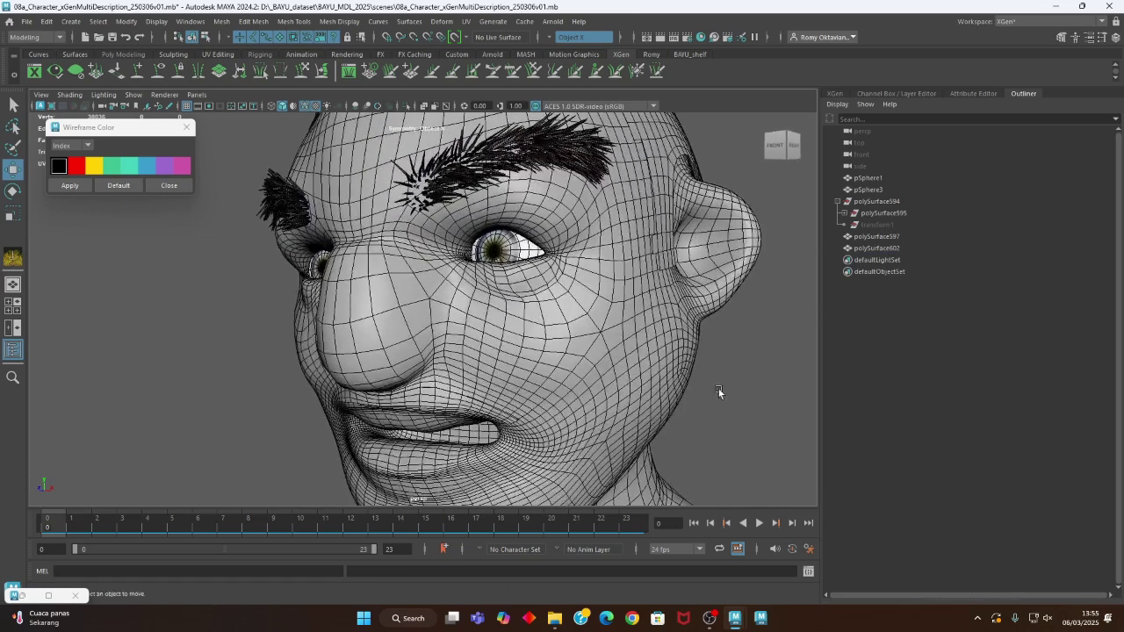
click(843, 213)
click(890, 226)
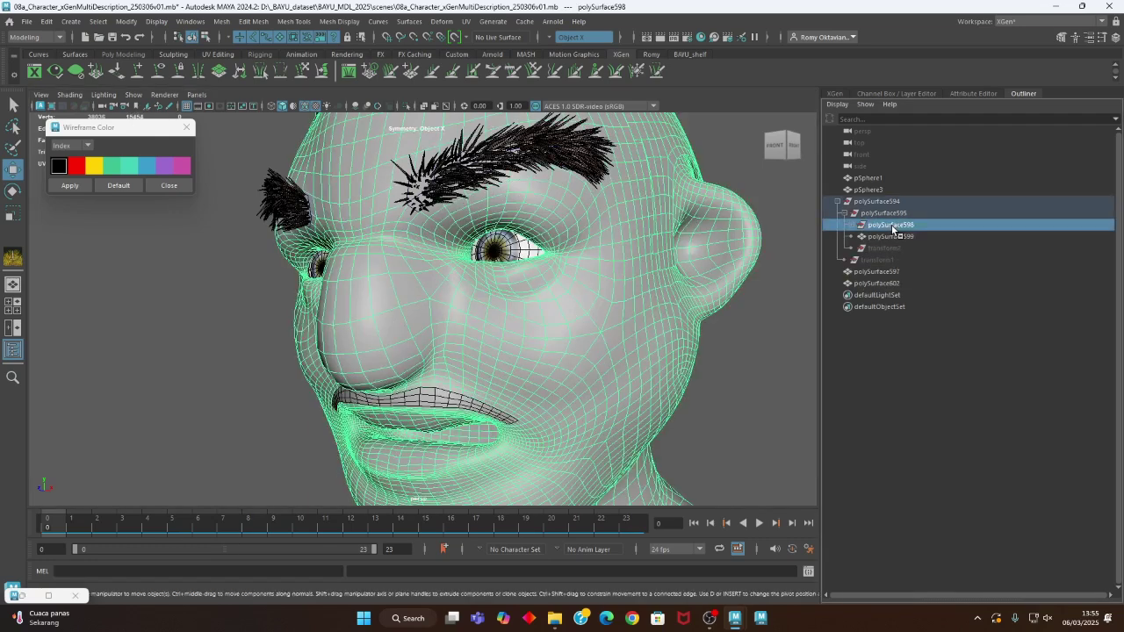
click(892, 236)
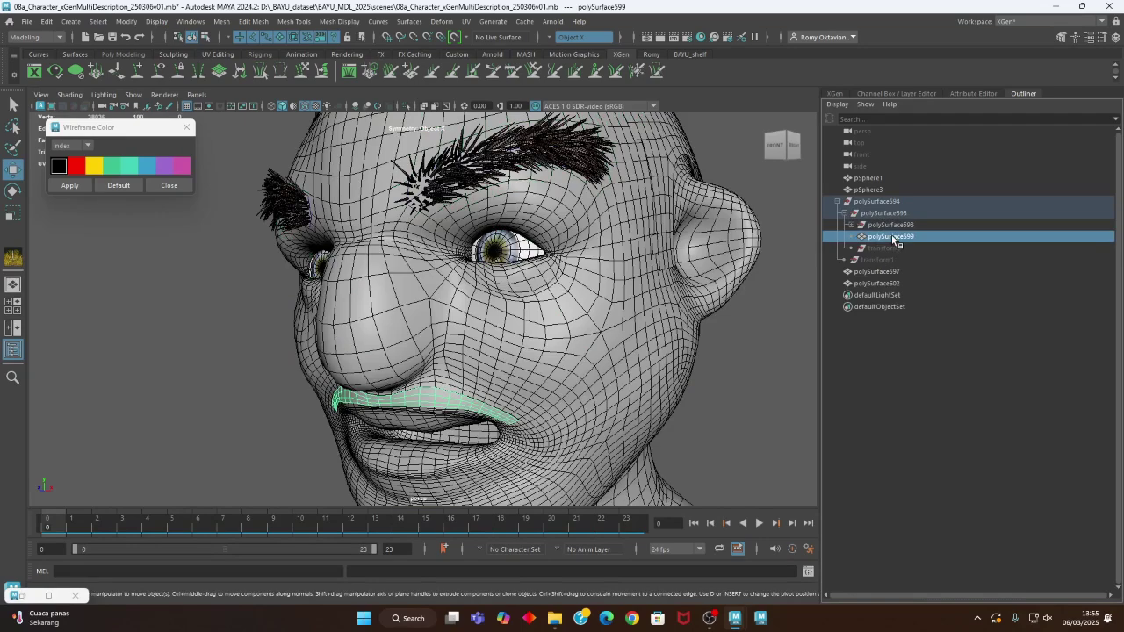
alt+drag(456, 420, 481, 341)
- Create a new XGen description on the moustache patch in a new collection, using groomable splines as primitives
click(830, 93)
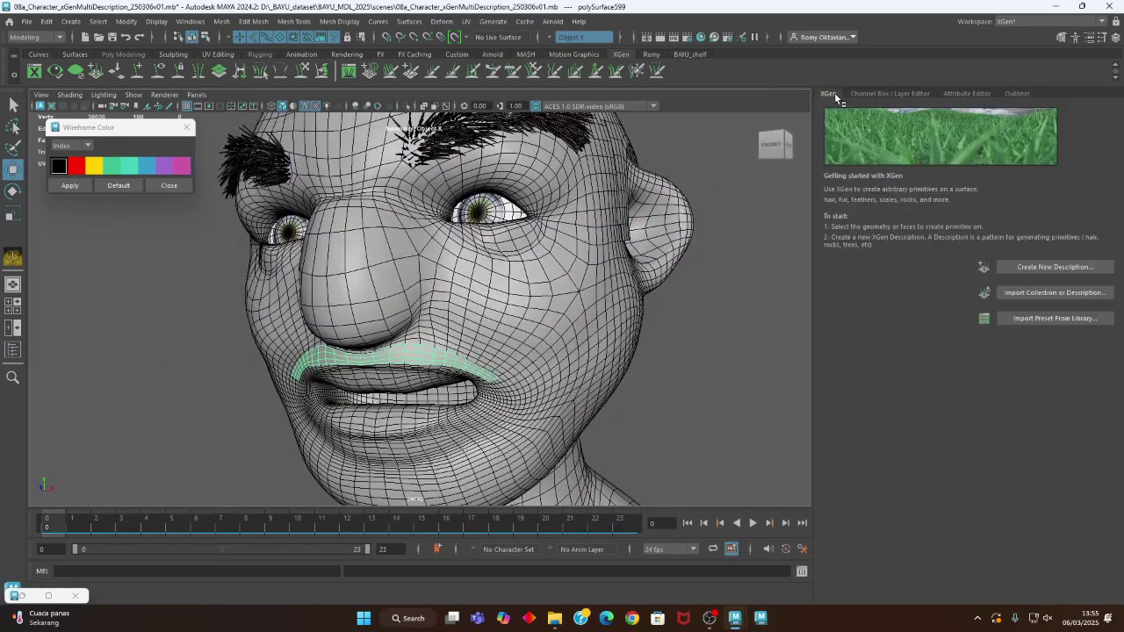
alt+drag(522, 405, 488, 423)
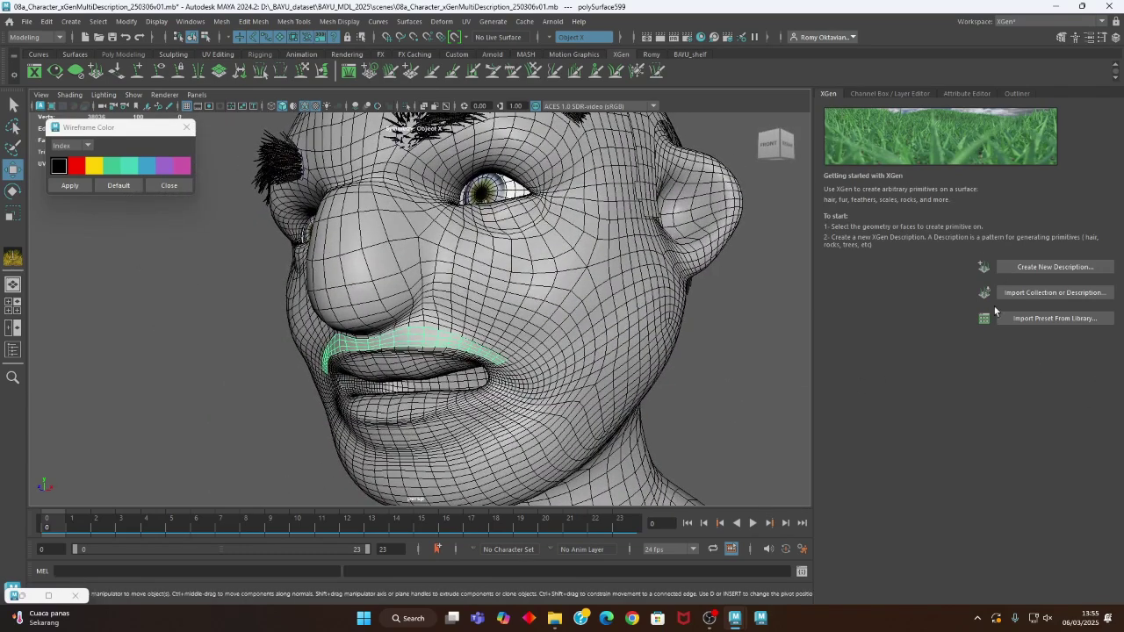
click(1014, 268)
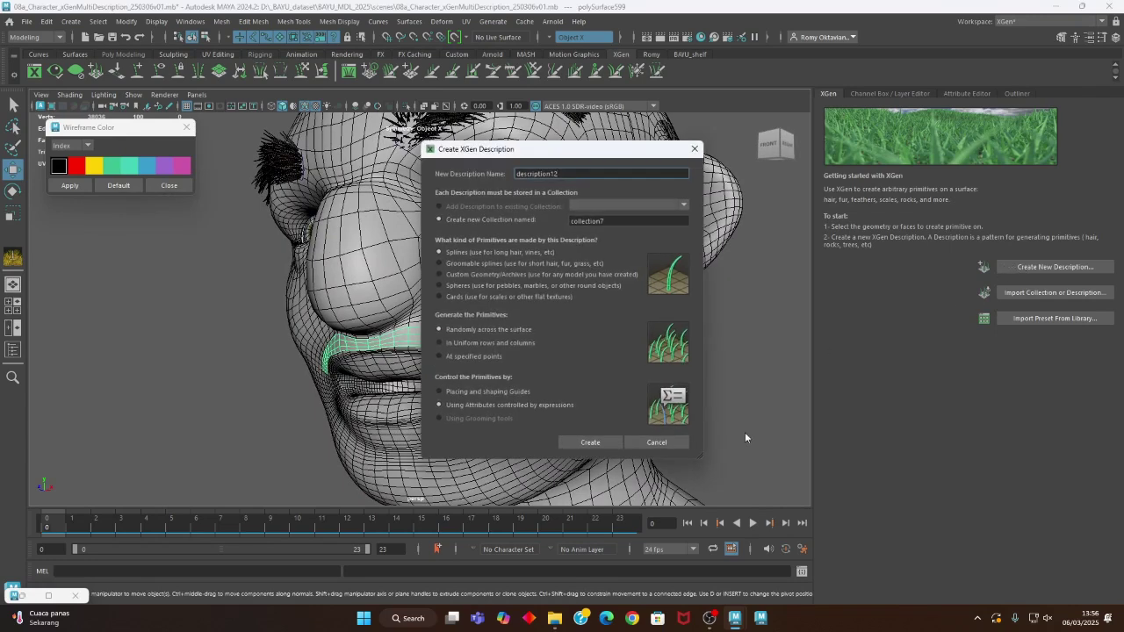
click(474, 263)
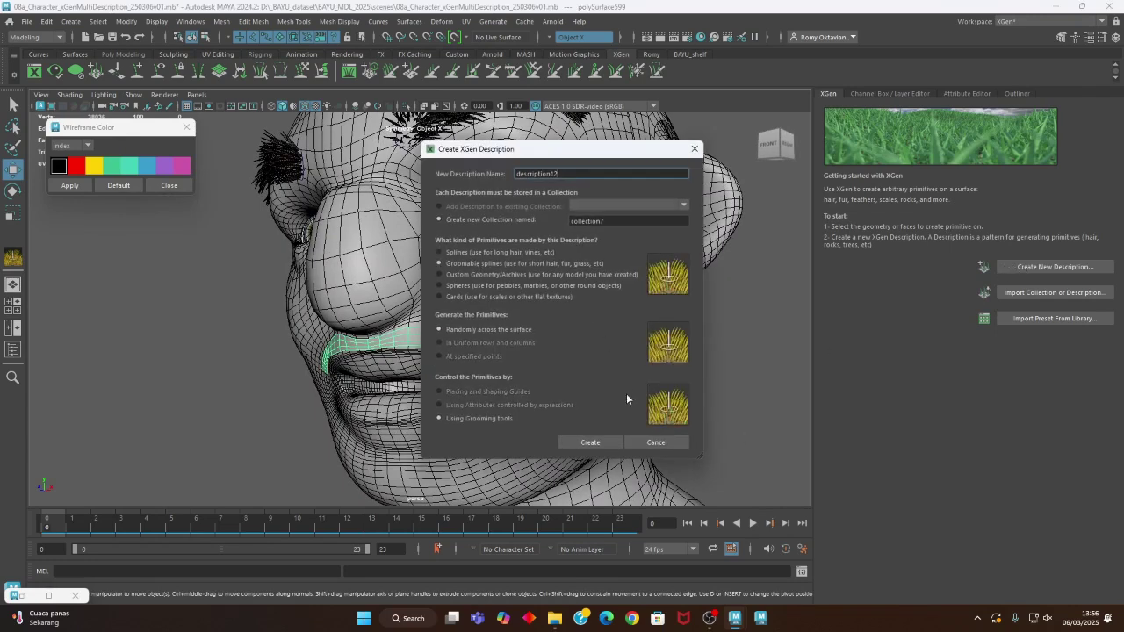
click(595, 443)
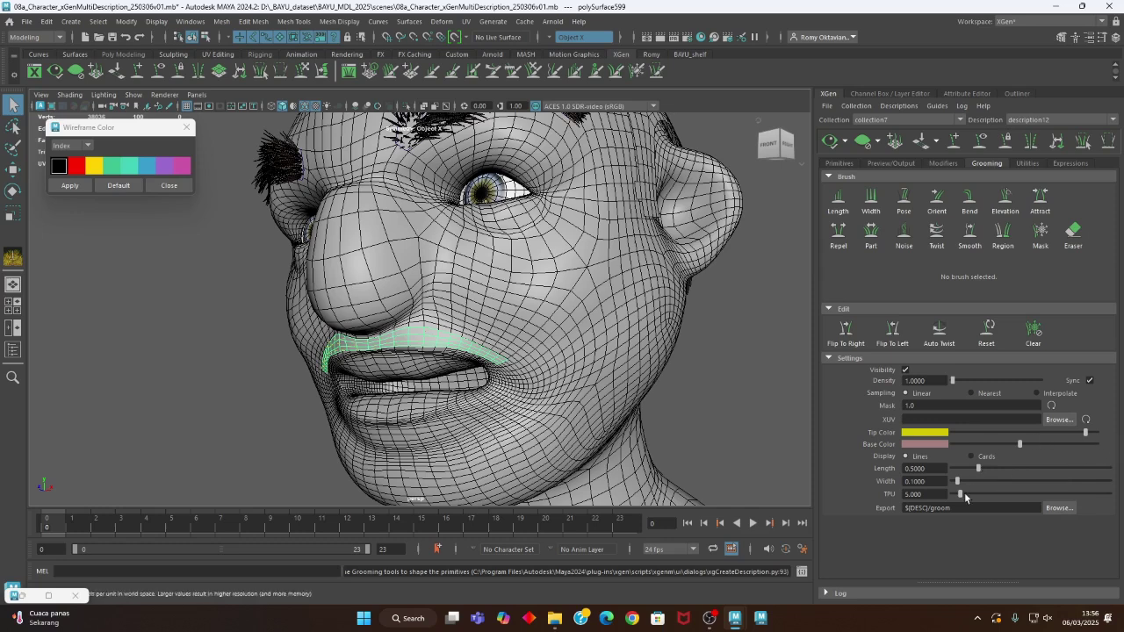
- Set the moustache groom's length to 3 and its width to 0.2
double_click(943, 469)
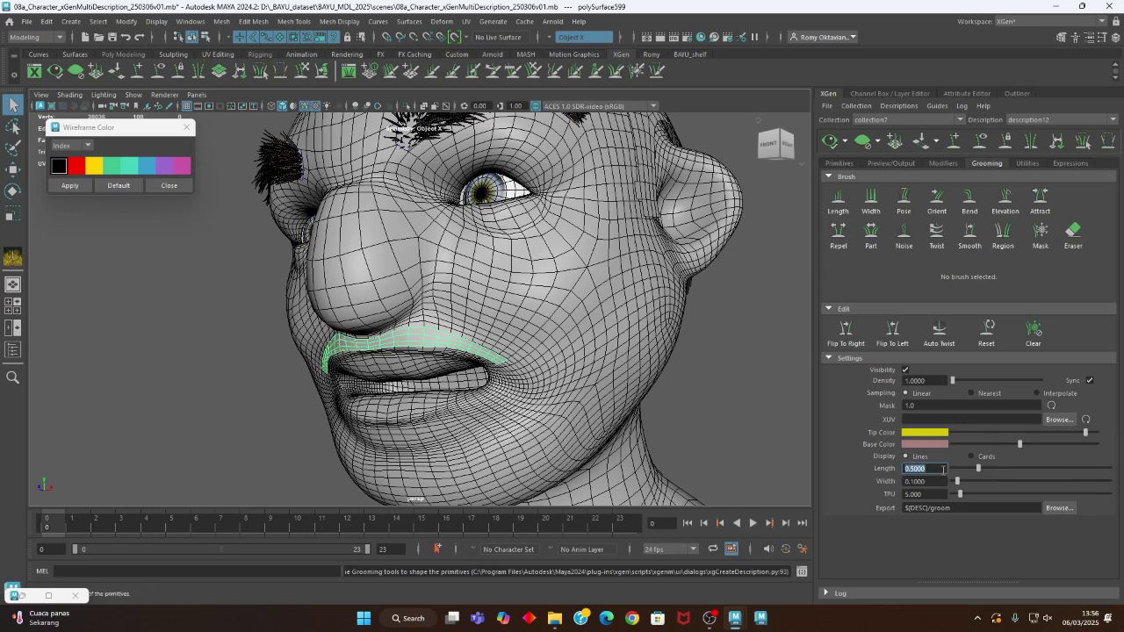
text(1)
key(Return)
text(3)
key(Return)
click(937, 485)
text(0.2)
key(Return)
- Turn on automatic preview updates for the moustache description and set its groom density to 5
click(834, 146)
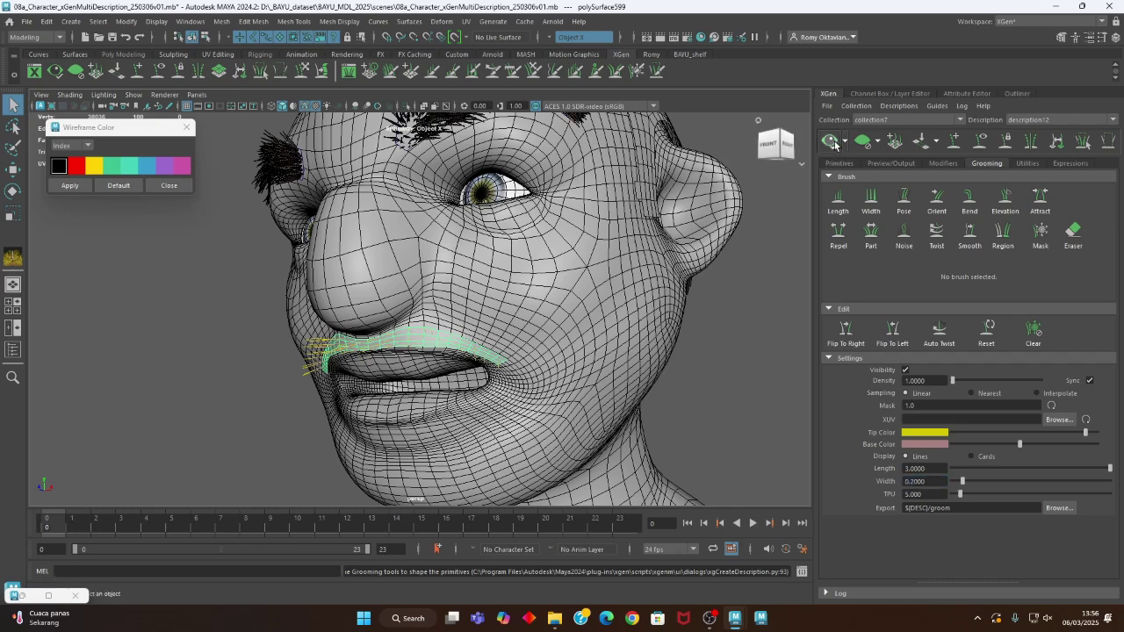
click(845, 141)
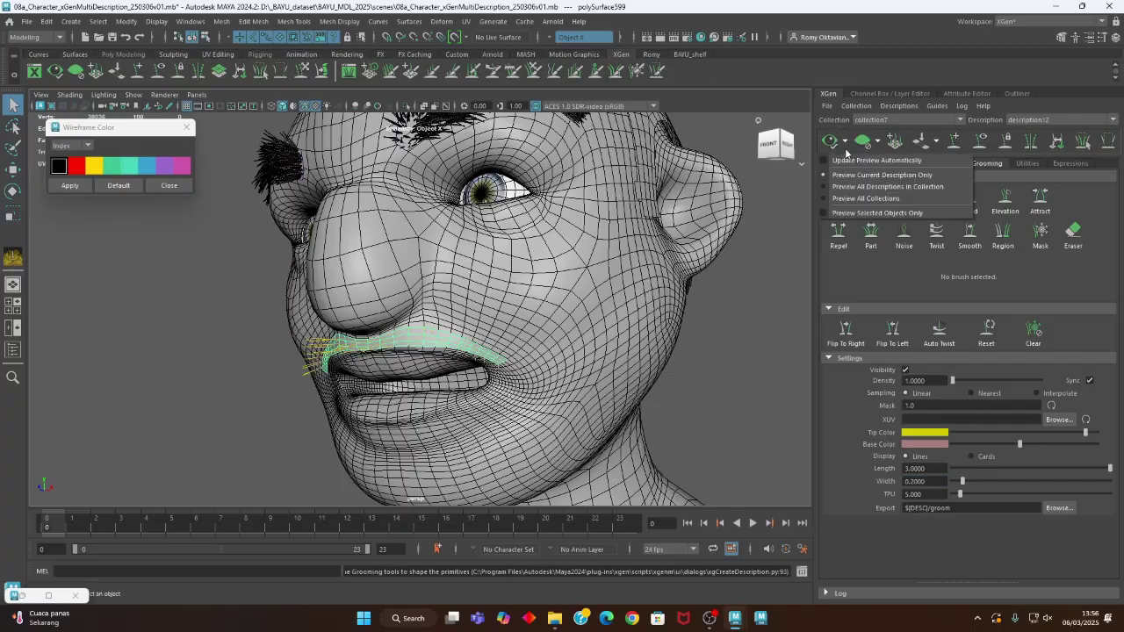
click(870, 158)
alt+drag(648, 316, 595, 403)
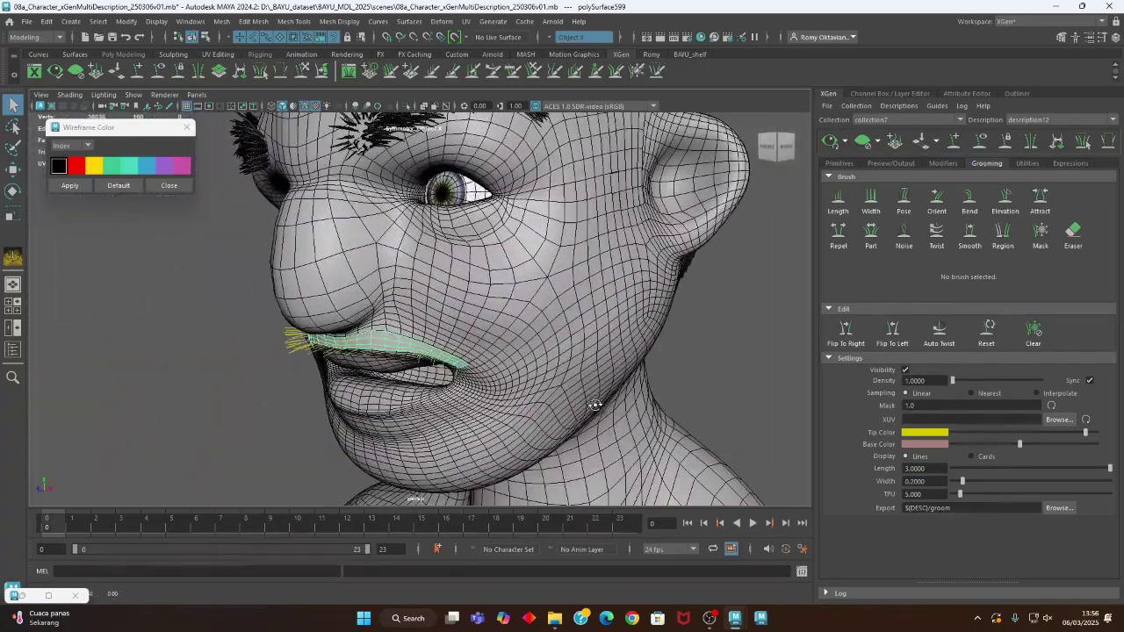
double_click(944, 380)
text(5)
key(Return)
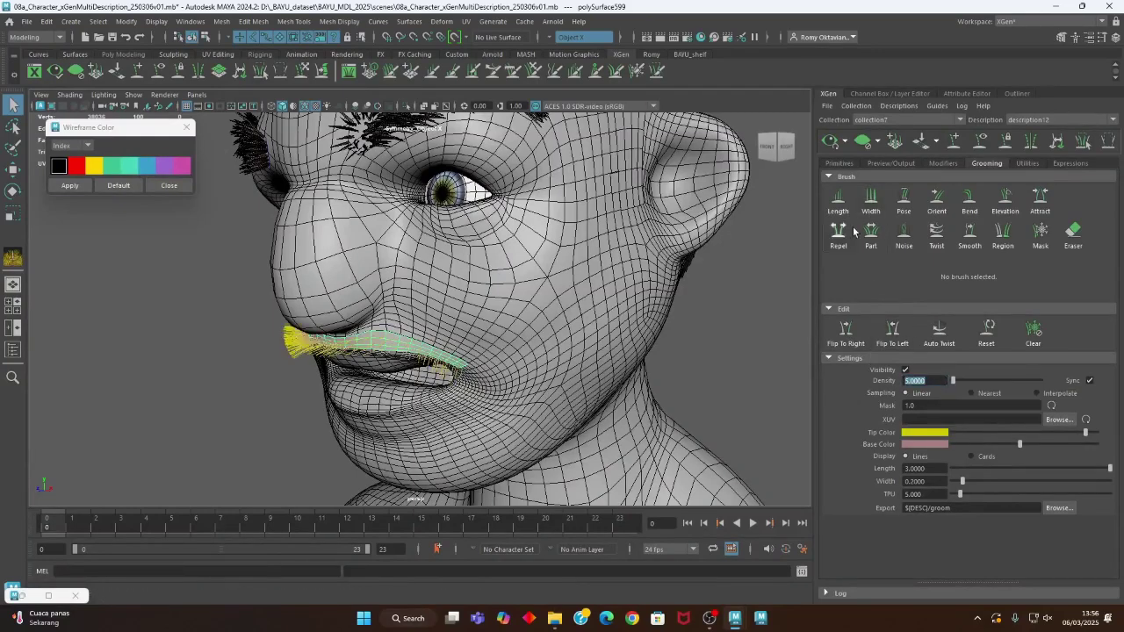
alt+drag(637, 380, 562, 272)
scroll(396, 370, up, 5)
scroll(396, 371, down, 5)
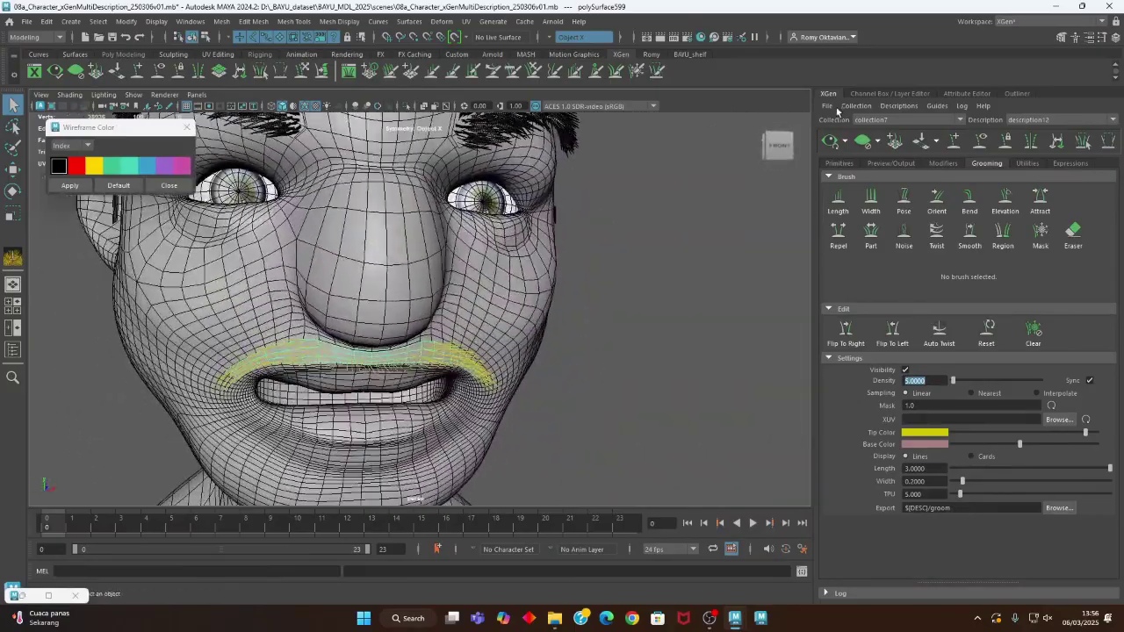
- Set the moustache primitives' Modifier CV Count to 10 and raise their Taper to about 0.61
click(832, 107)
click(761, 149)
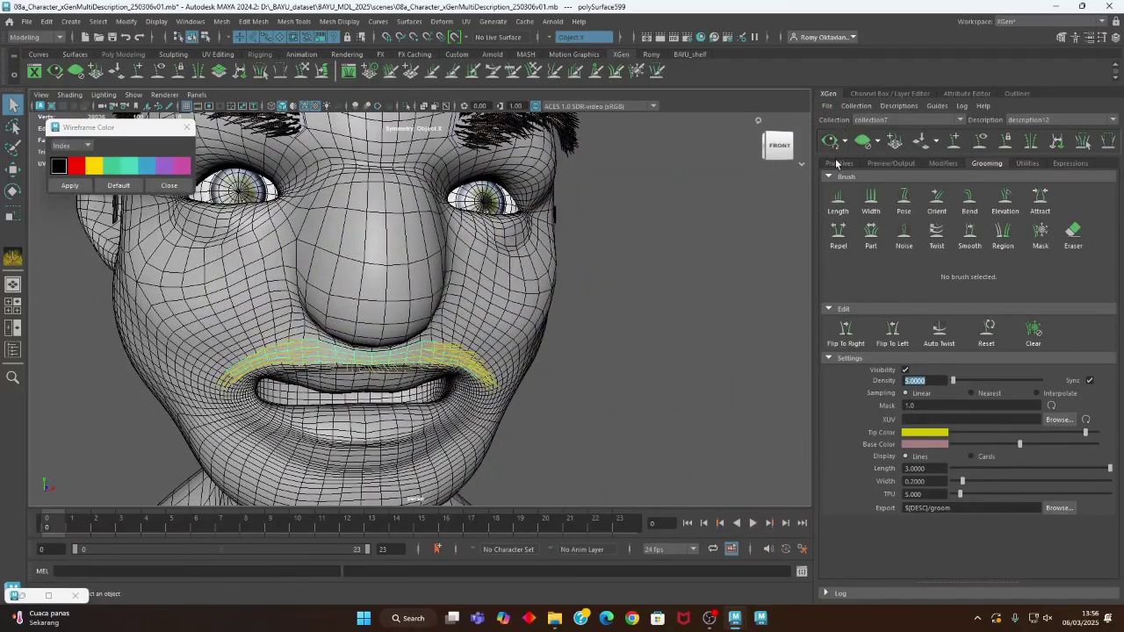
click(837, 163)
click(923, 355)
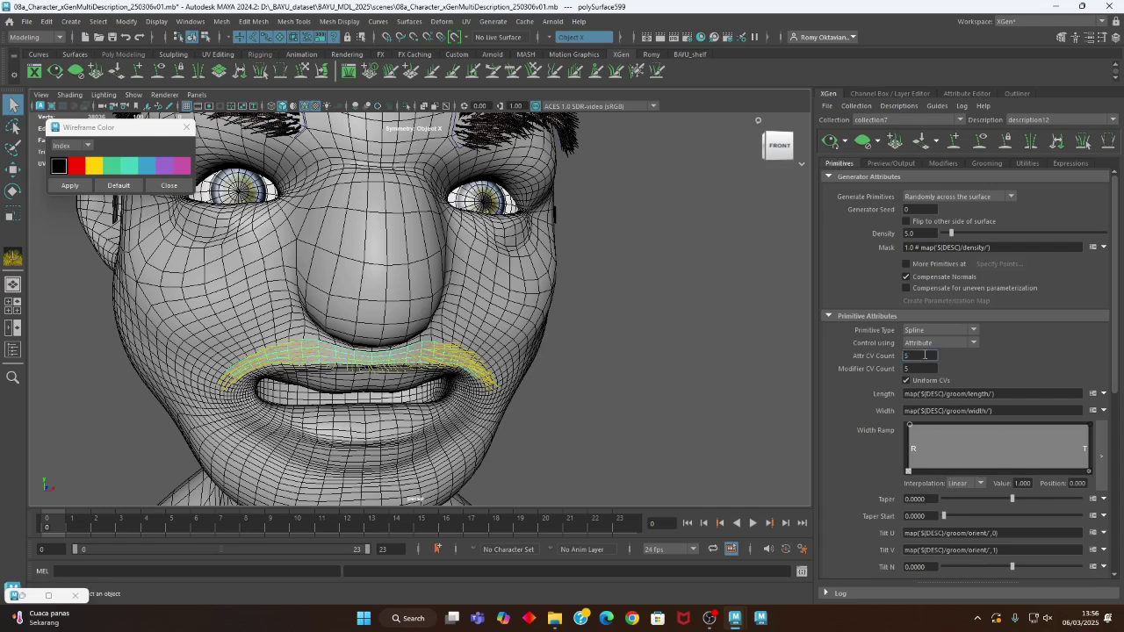
click(919, 369)
text(10)
key(Return)
drag(1015, 497, 1051, 501)
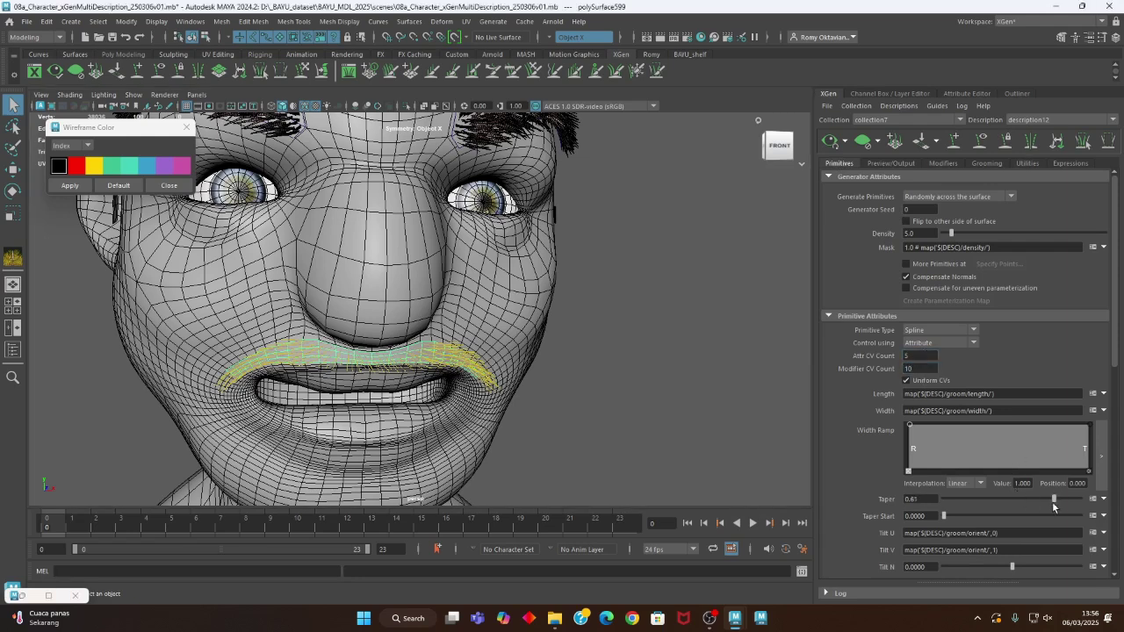